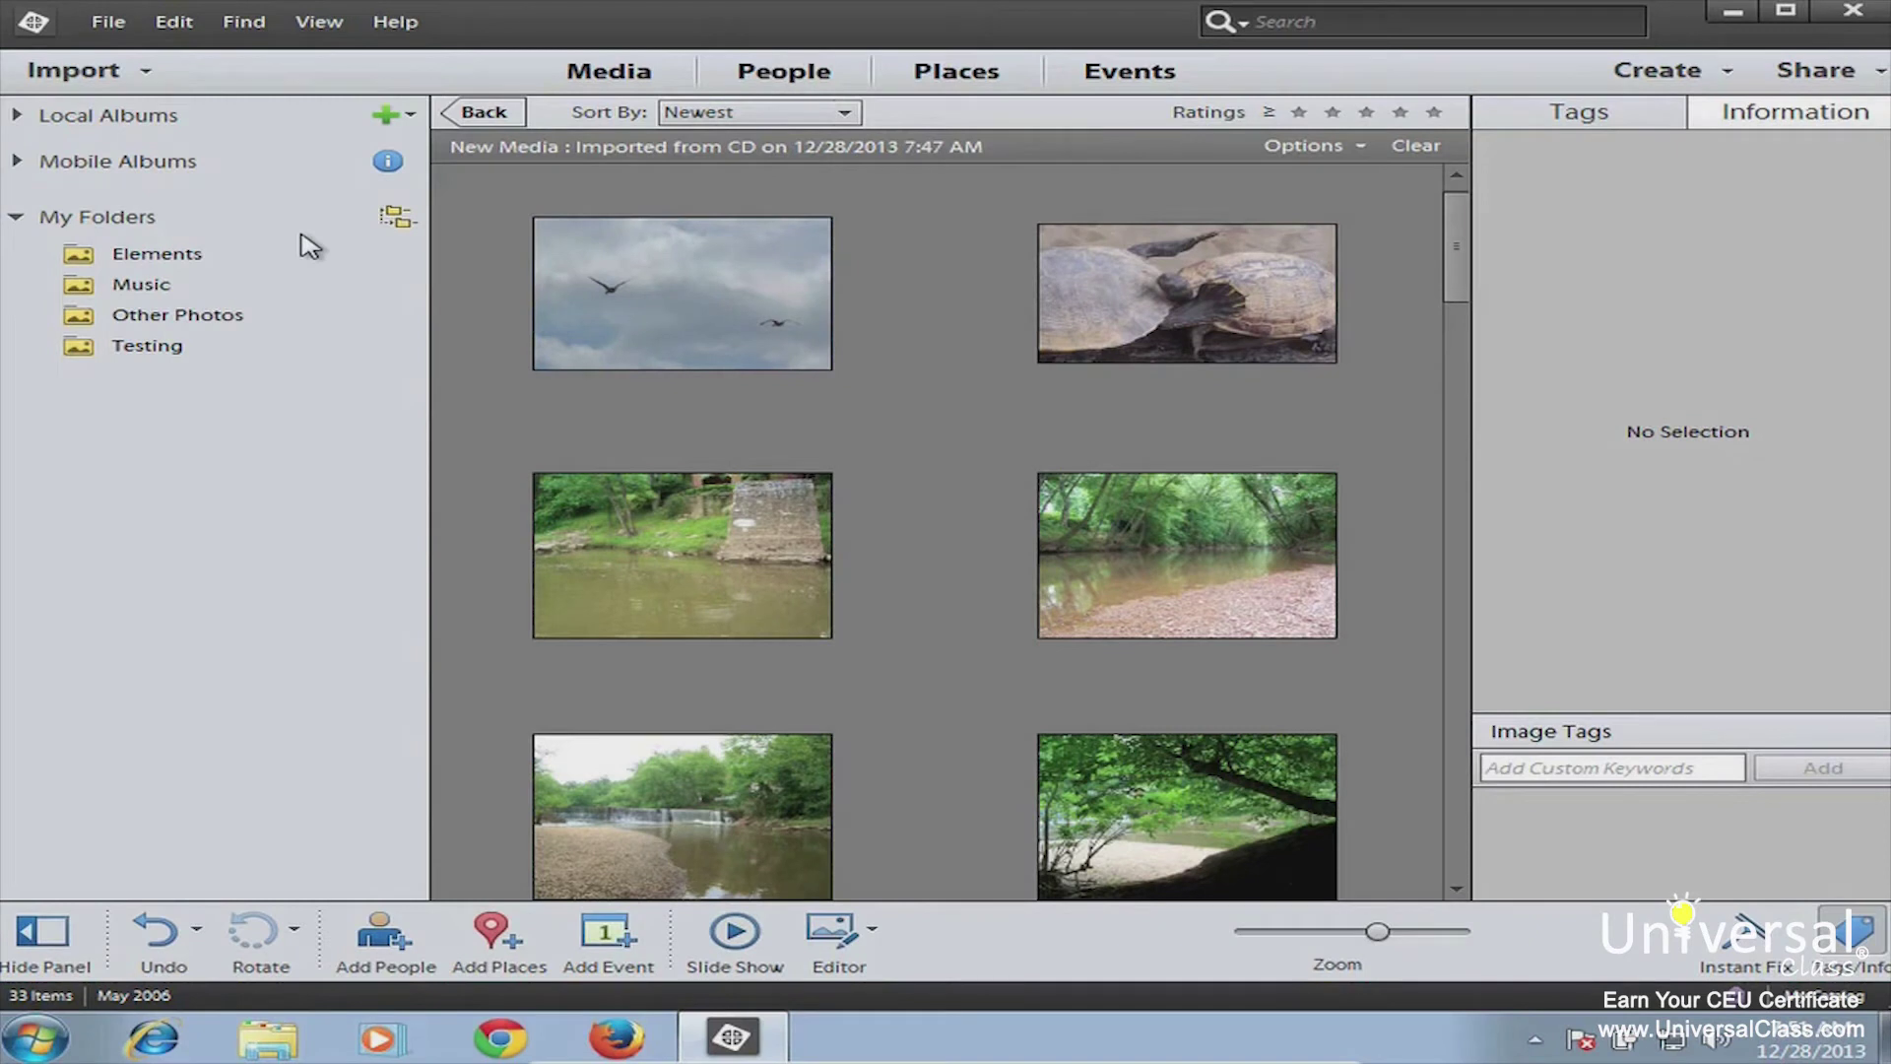
Step: Collapse My Folders to hide the Elements, Music, Other Photos and Testing folders
left_click(16, 216)
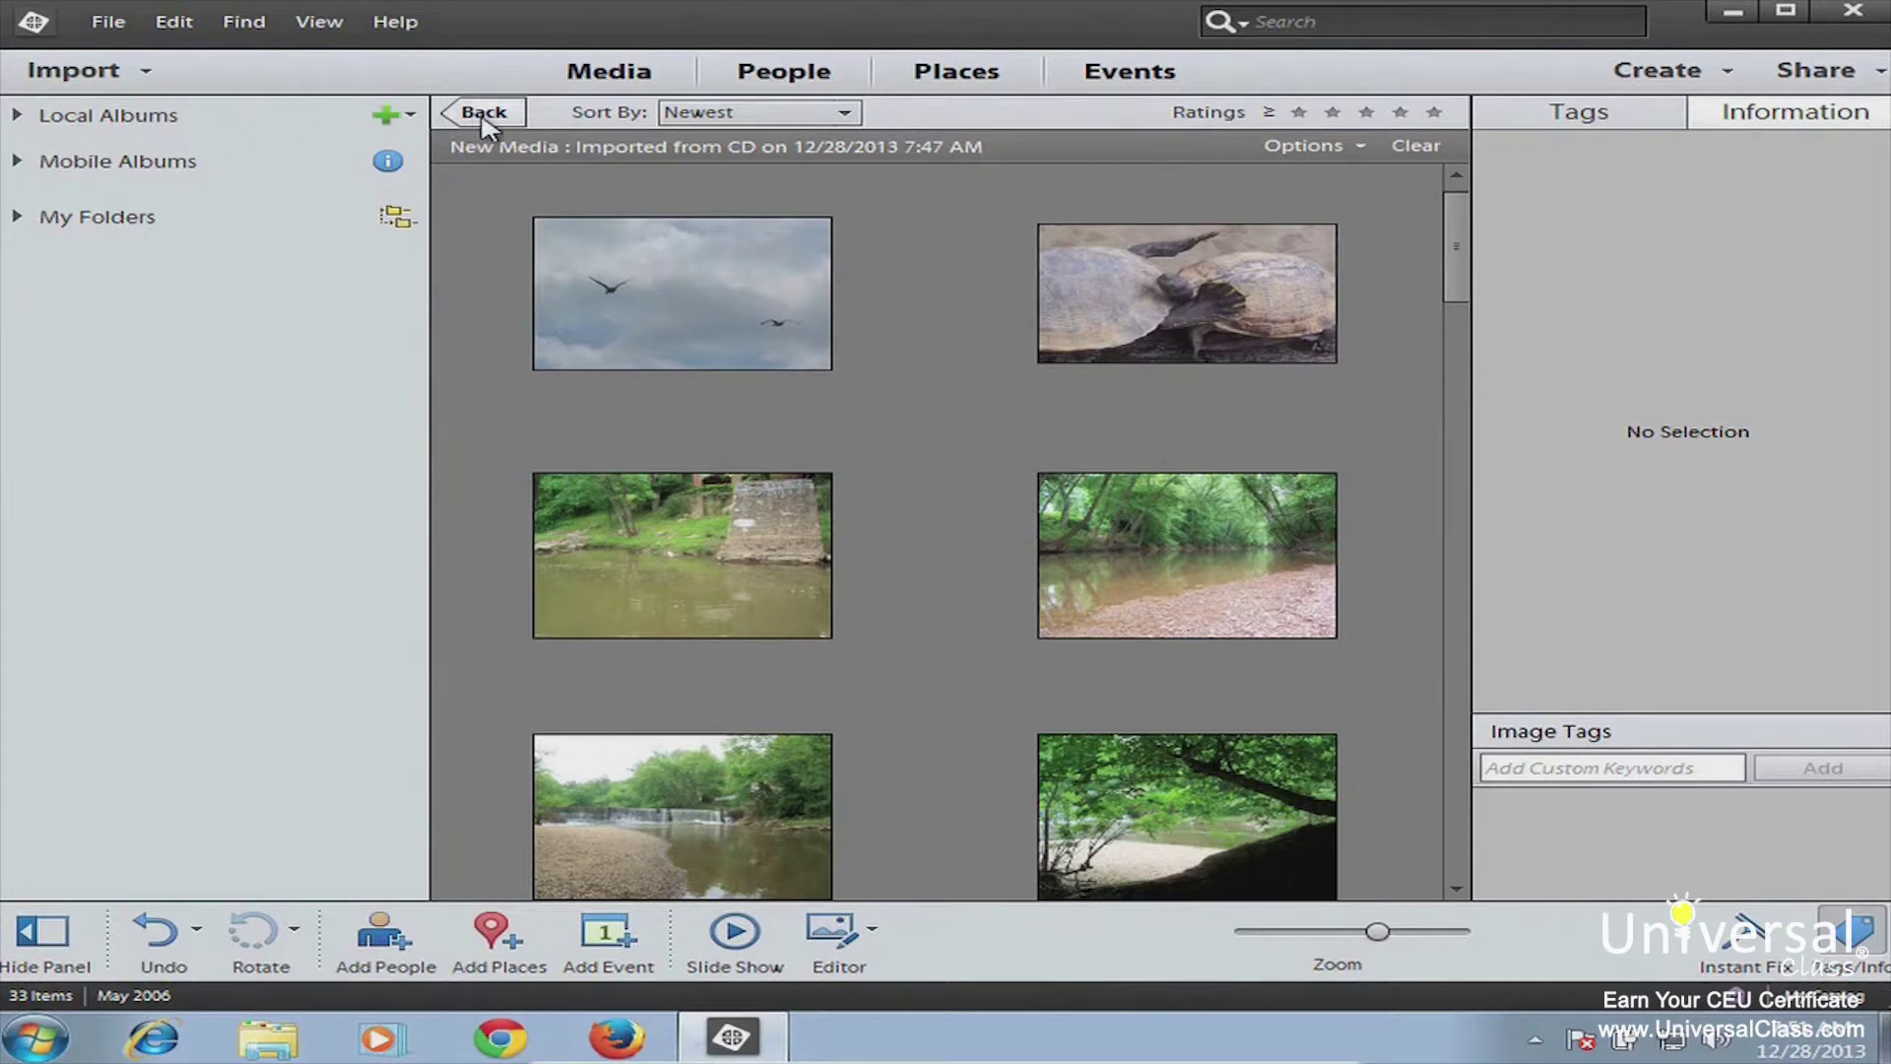
Step: Start a new local album and enter Turtles as its name
left_click(380, 120)
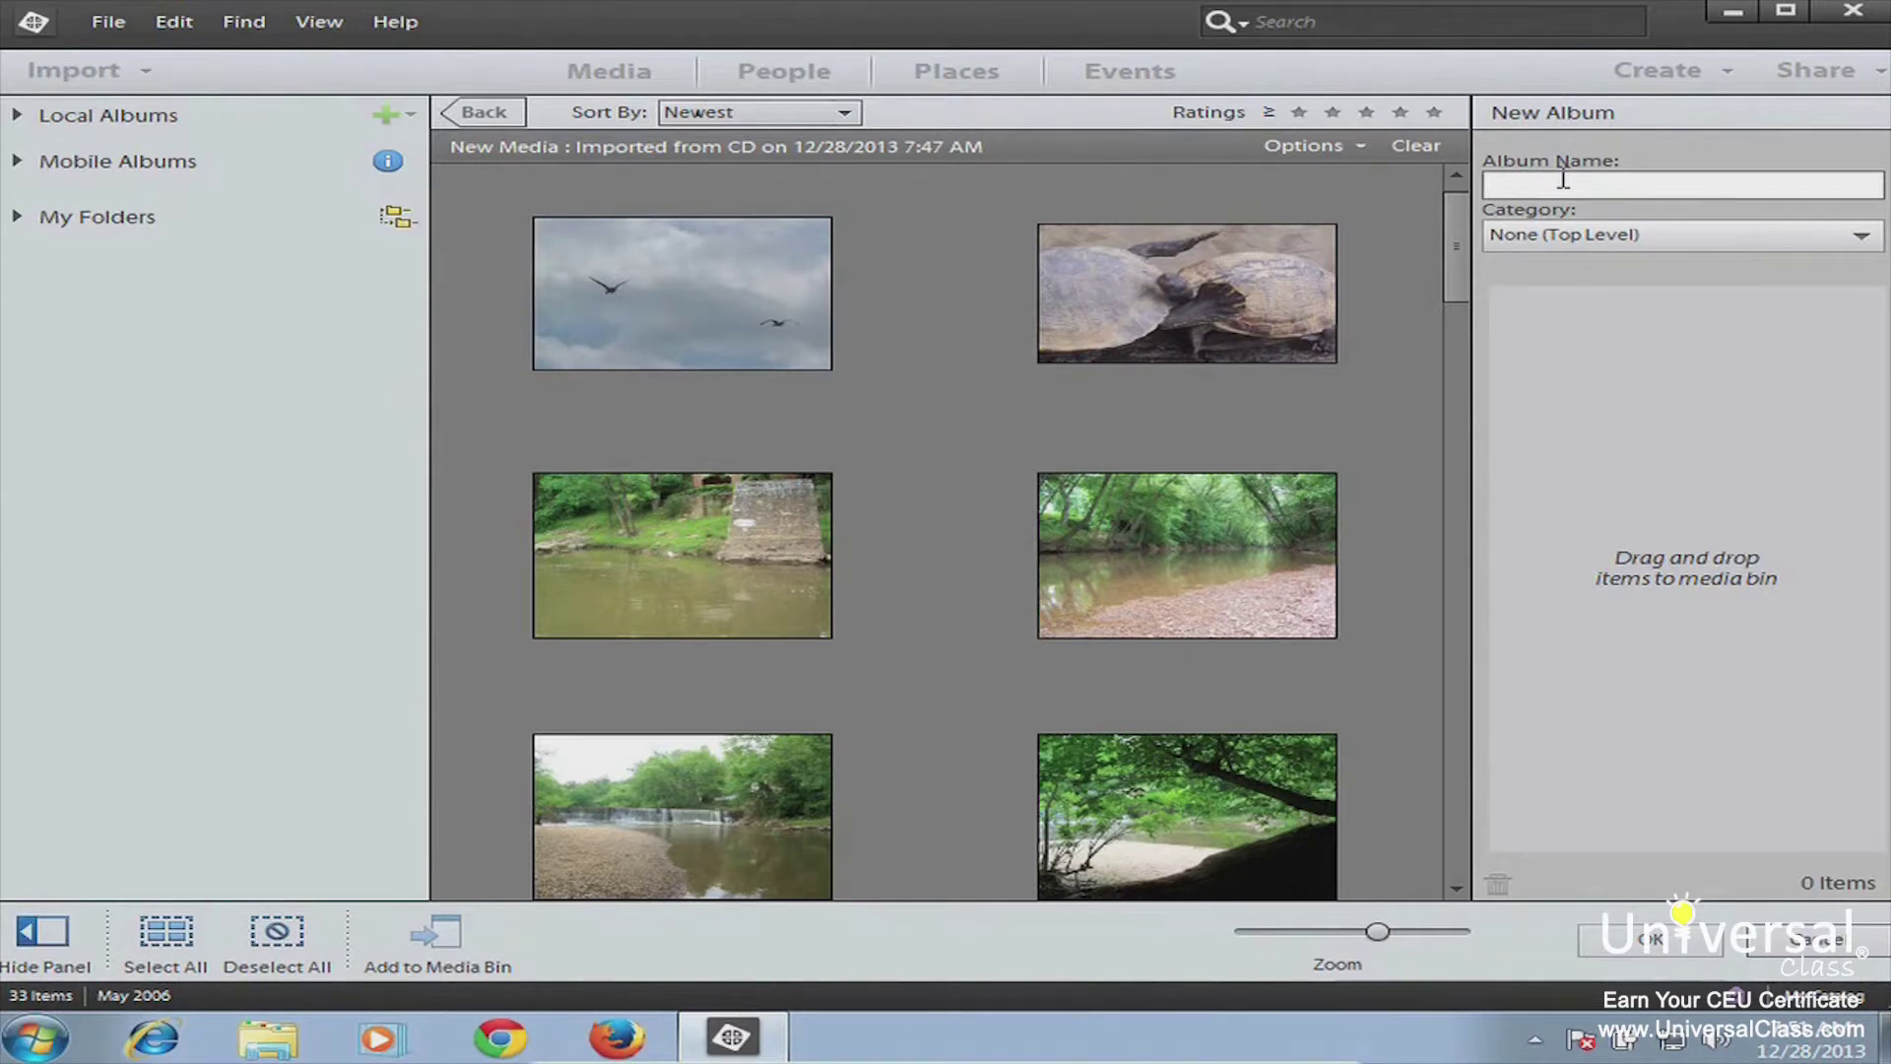
type("Tu")
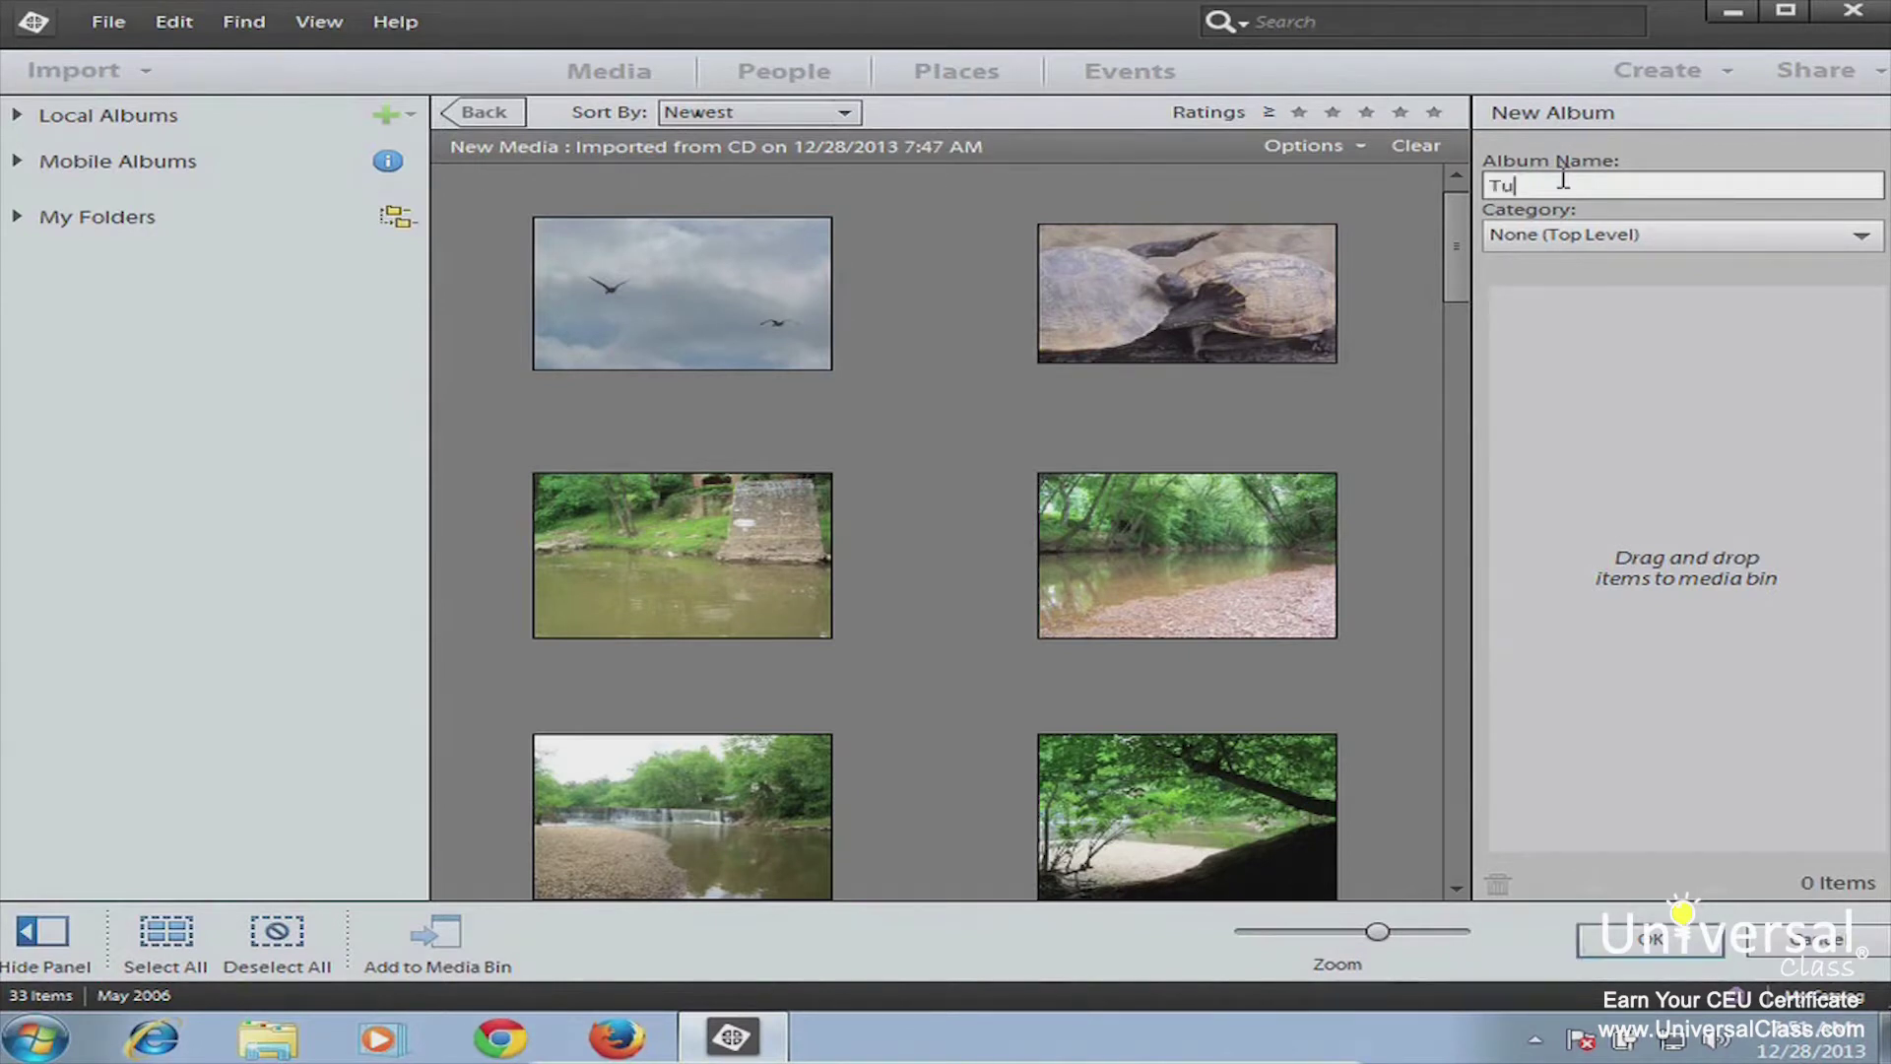
type("rtles")
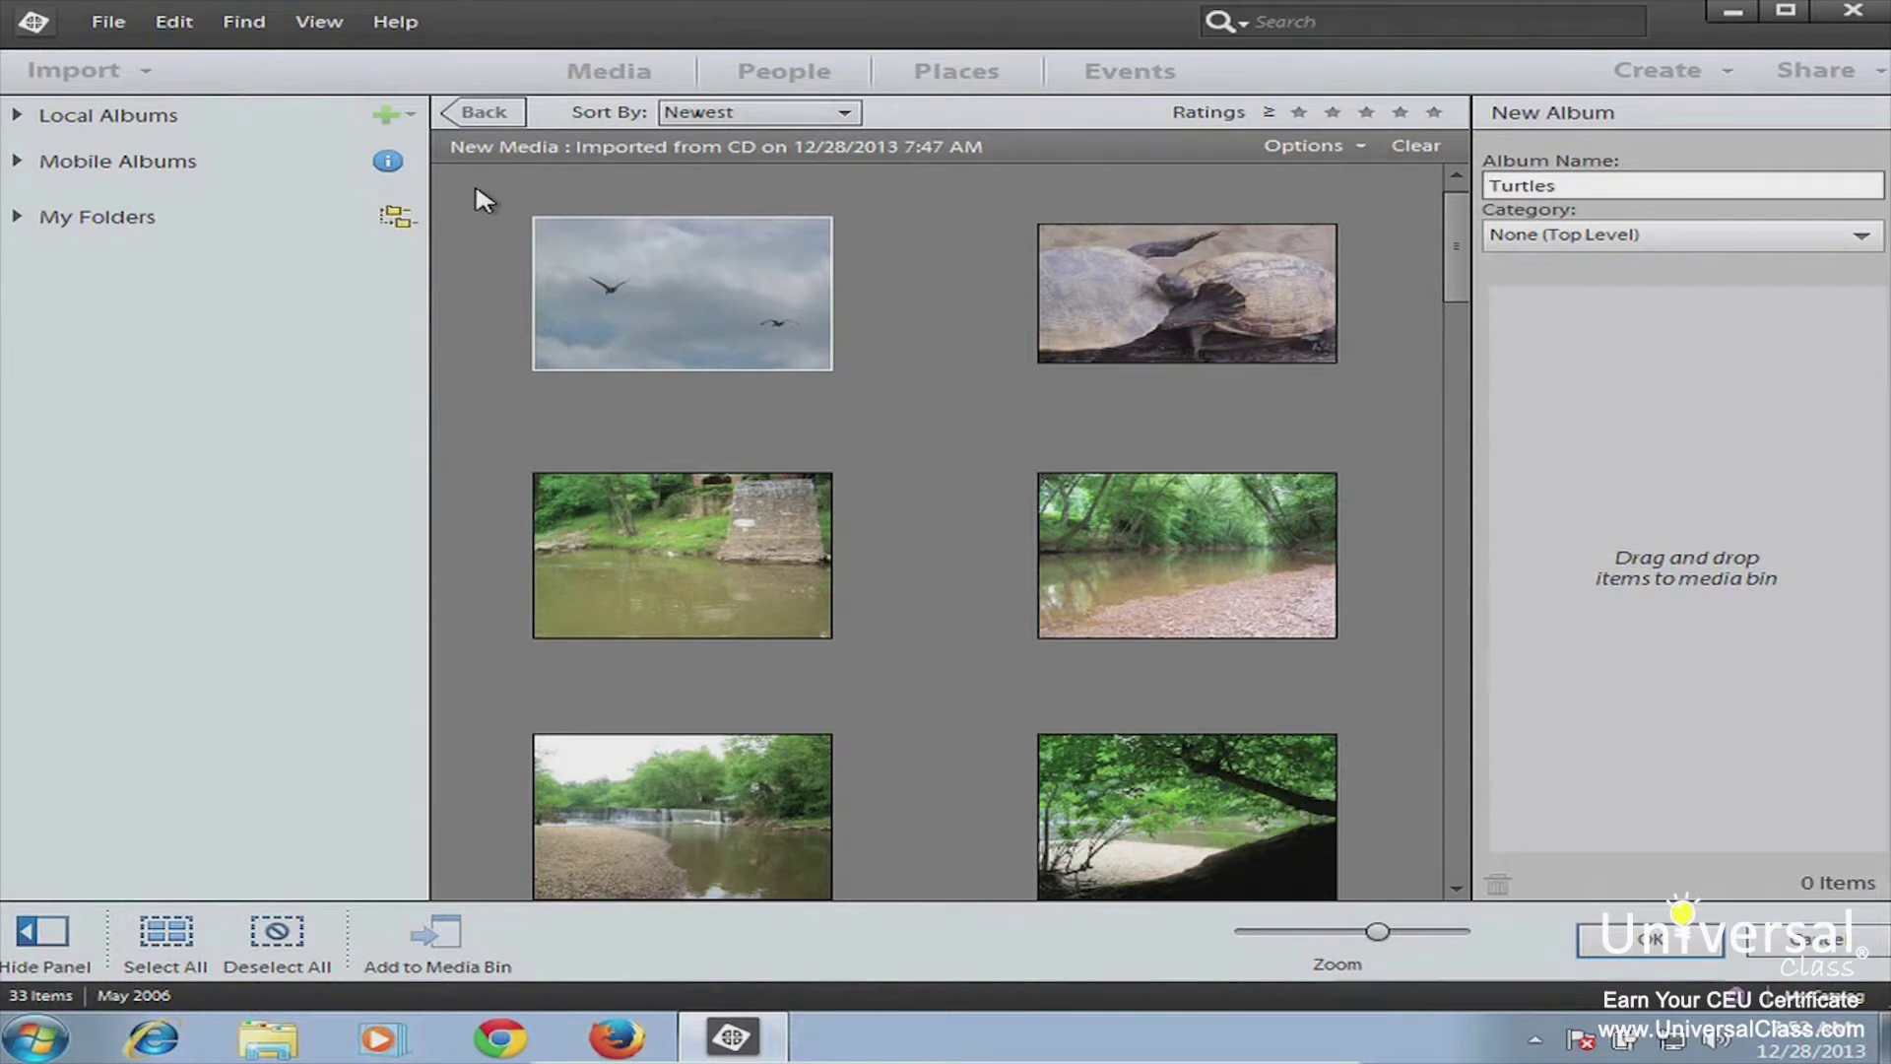
Step: Add all 33 imported thumbnails to the new Turtles album and save it
left_click_drag(475, 188, 1472, 1046)
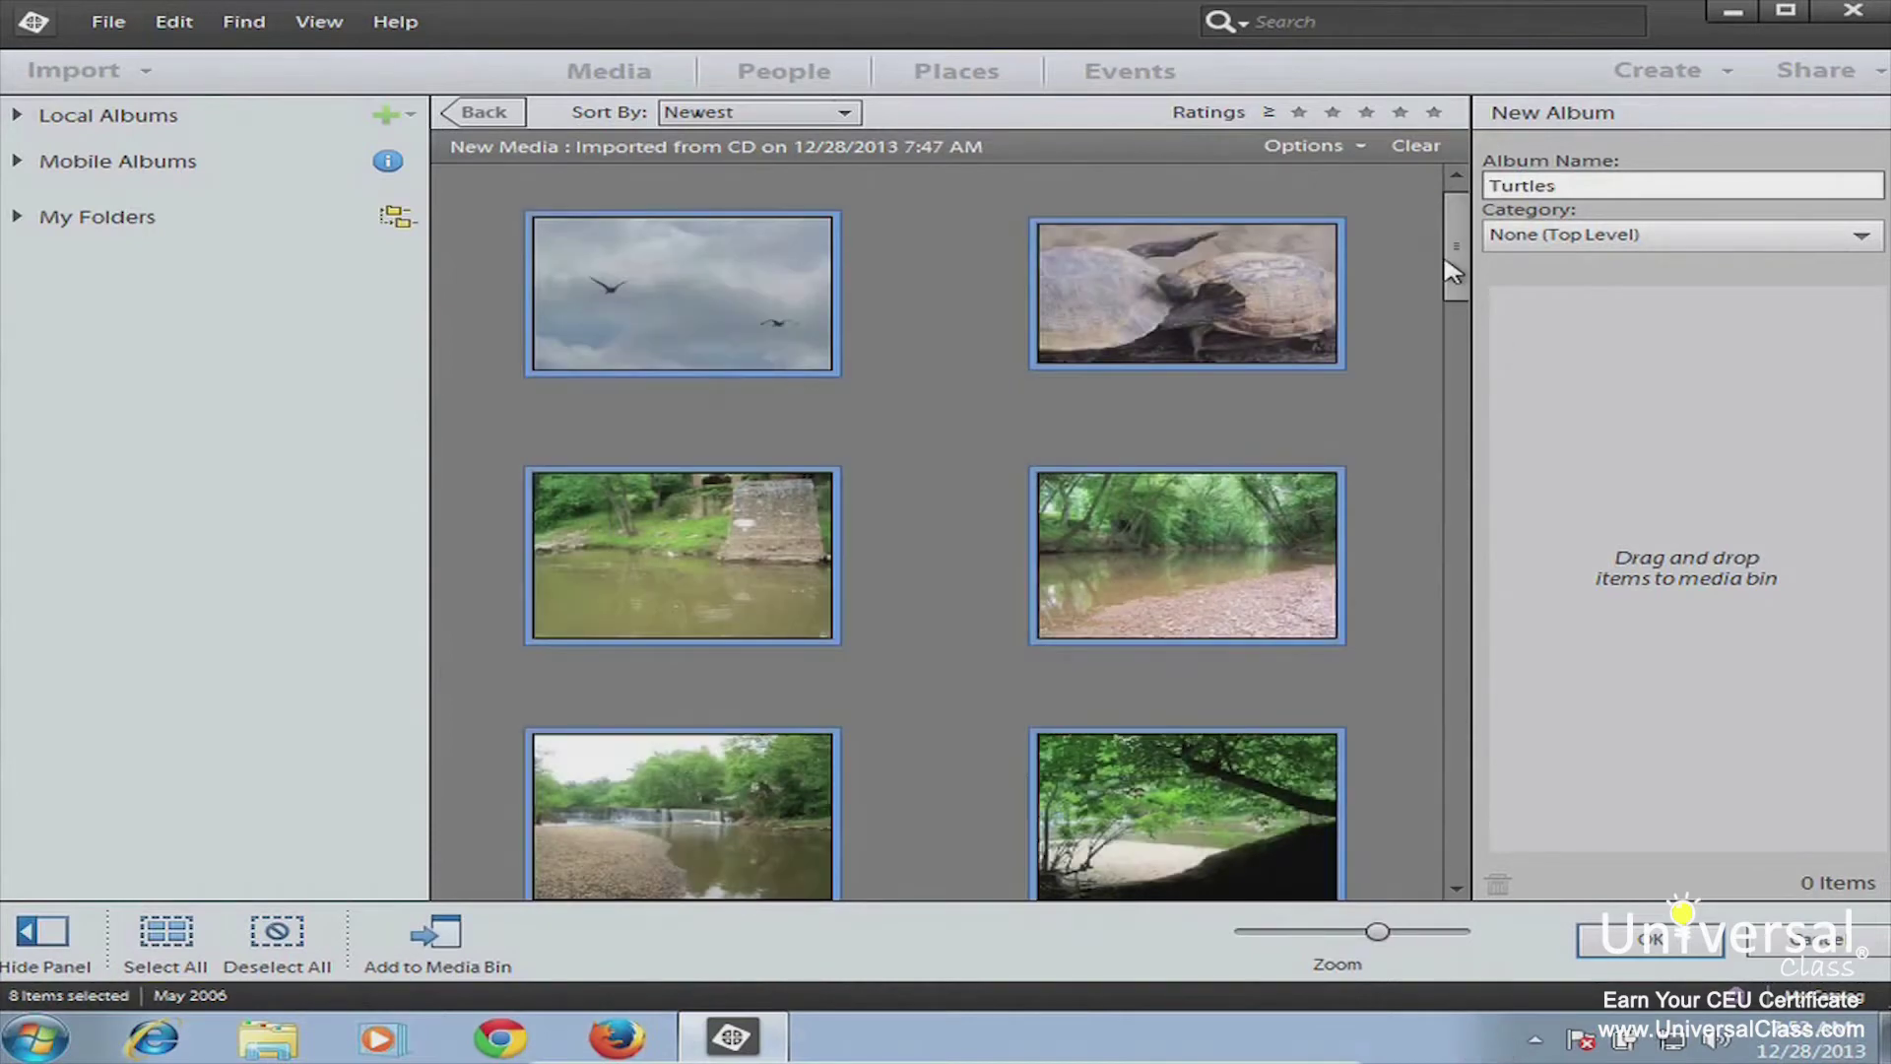
left_click_drag(1456, 261, 1453, 423)
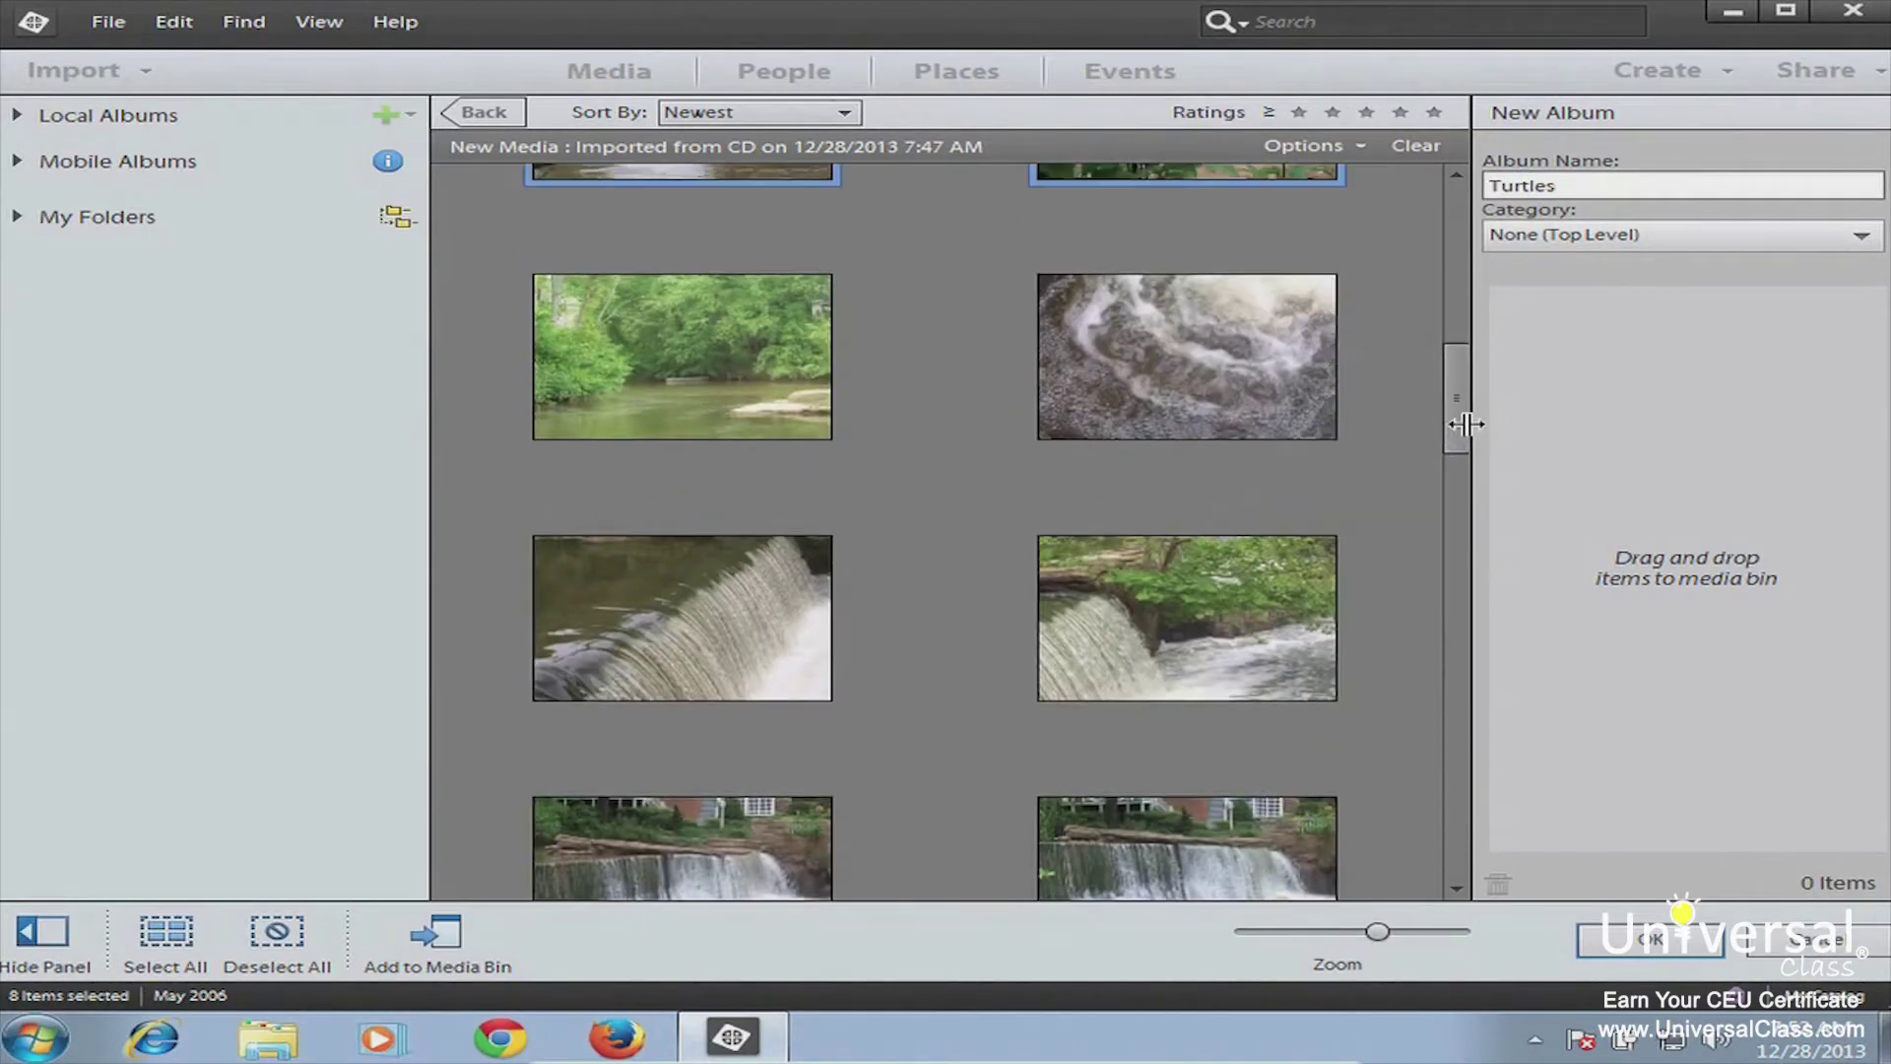
left_click_drag(486, 241, 894, 534)
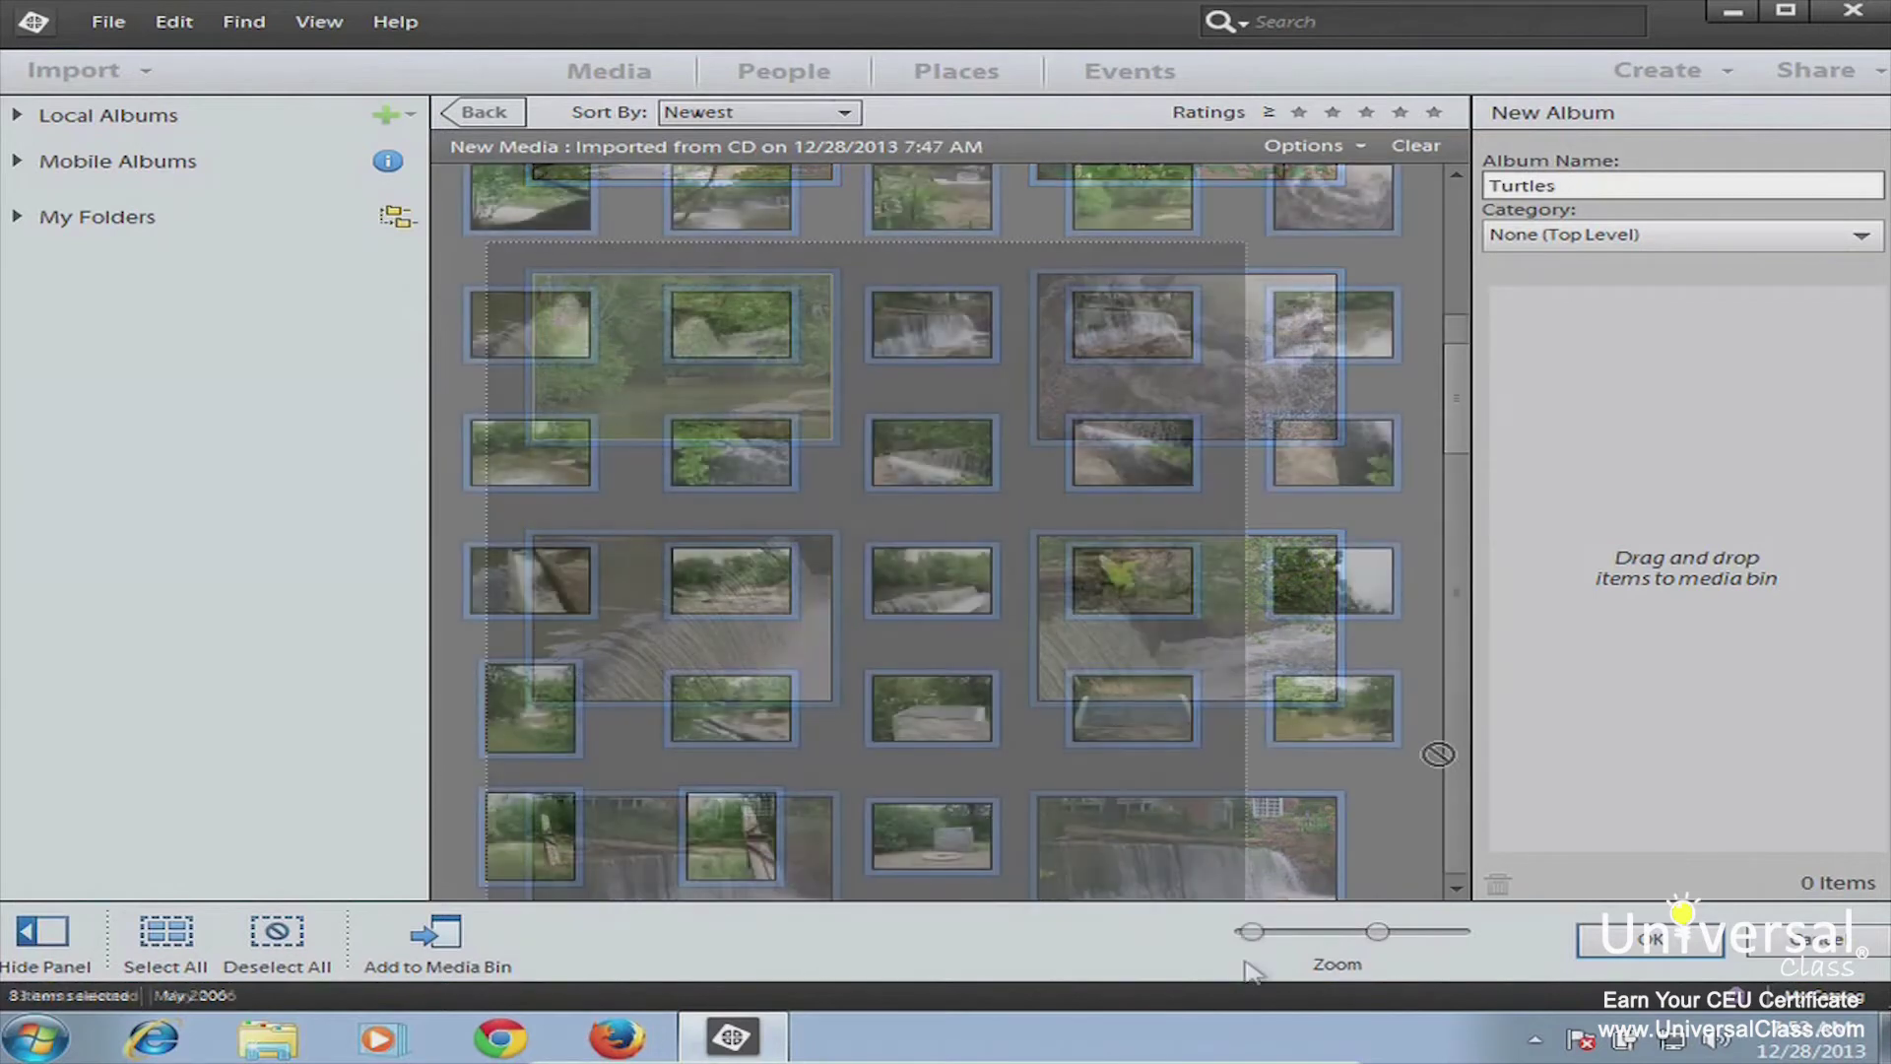
left_click_drag(1604, 689, 1635, 570)
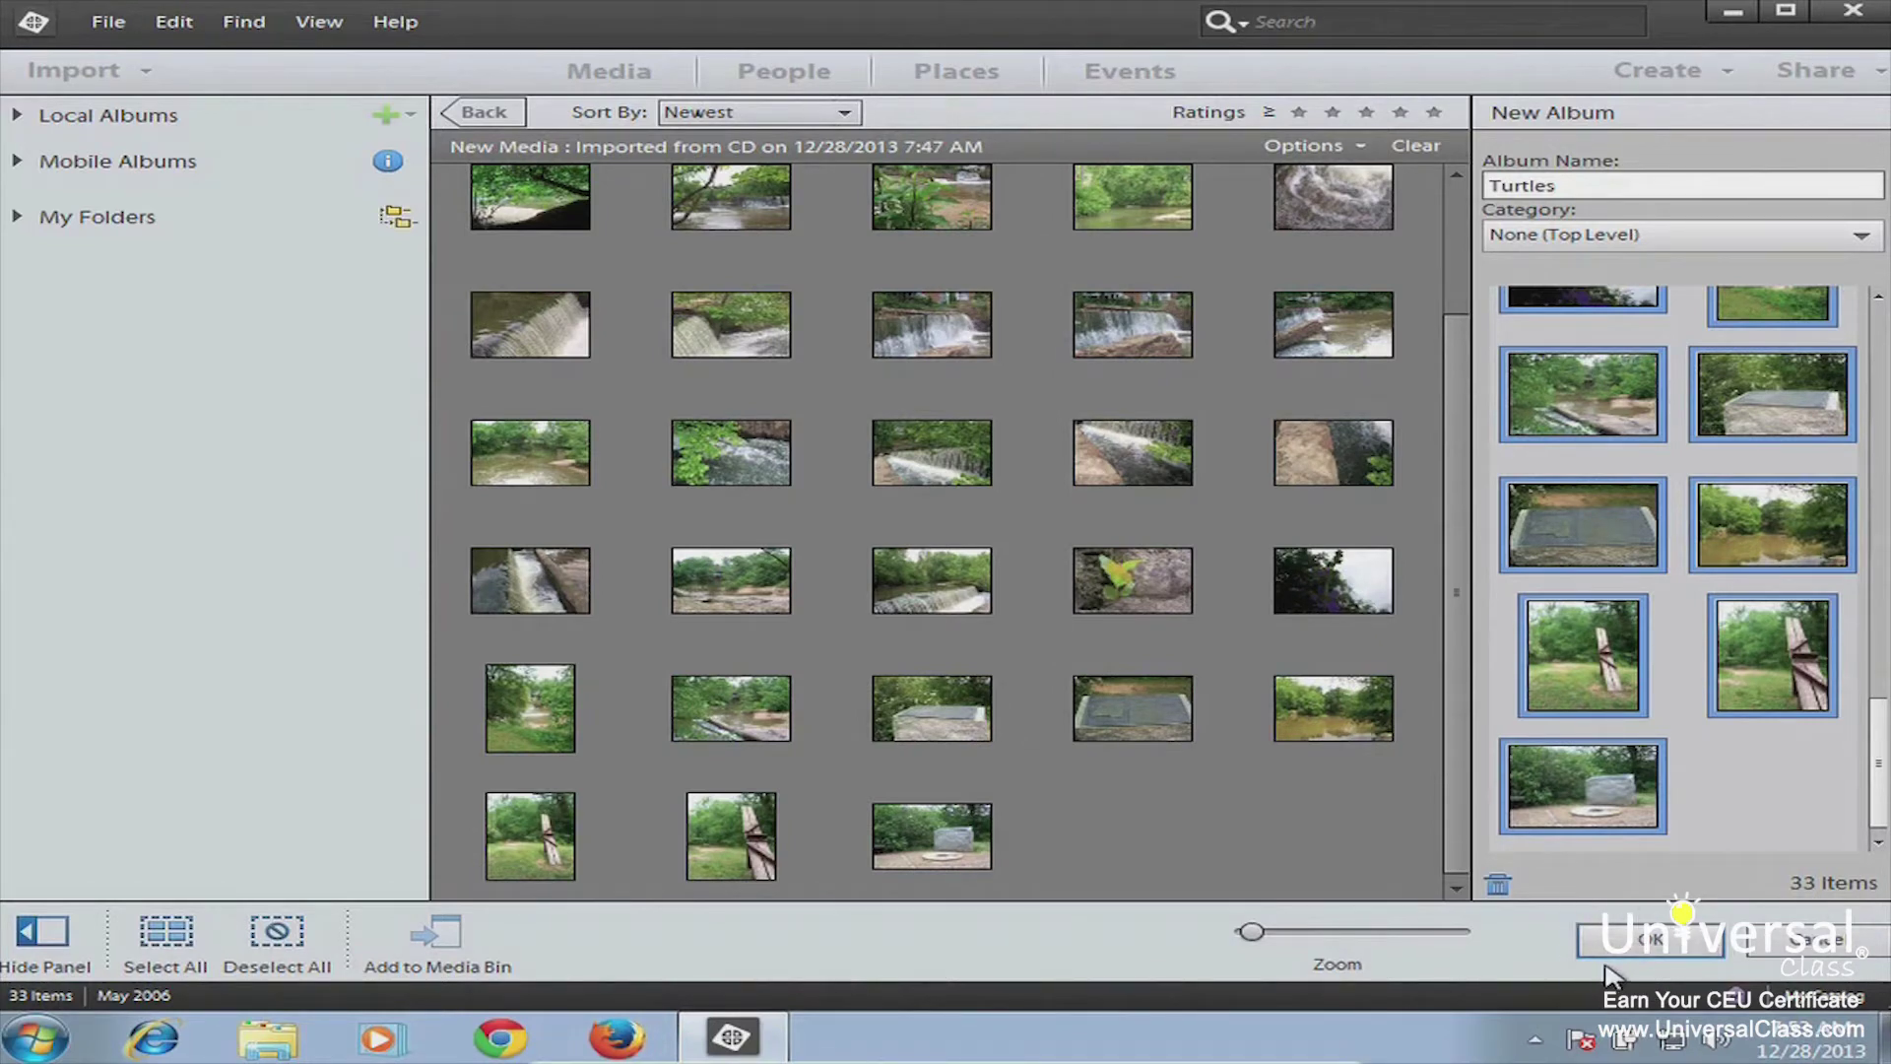
left_click(1648, 951)
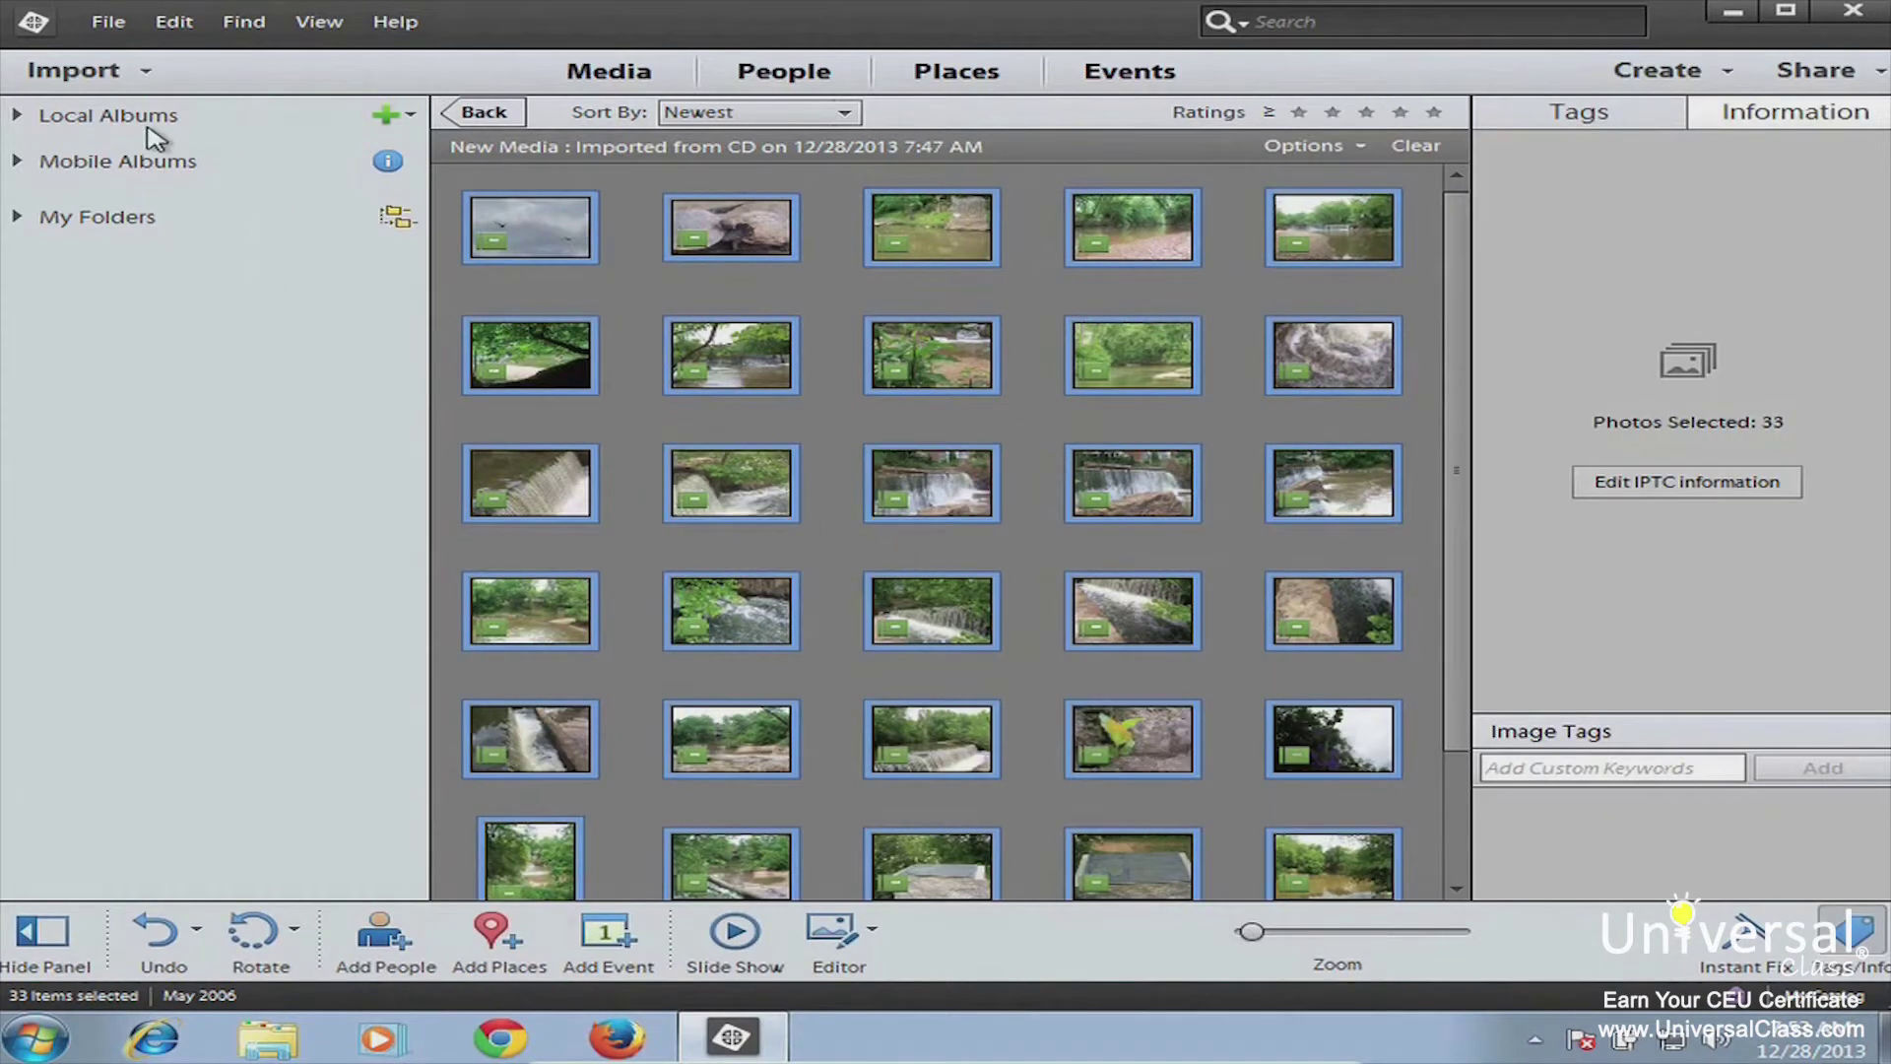
Step: Add the Lincoln portrait from the Elements folder to the Turtles album as photo 34
left_click(116, 118)
left_click(147, 183)
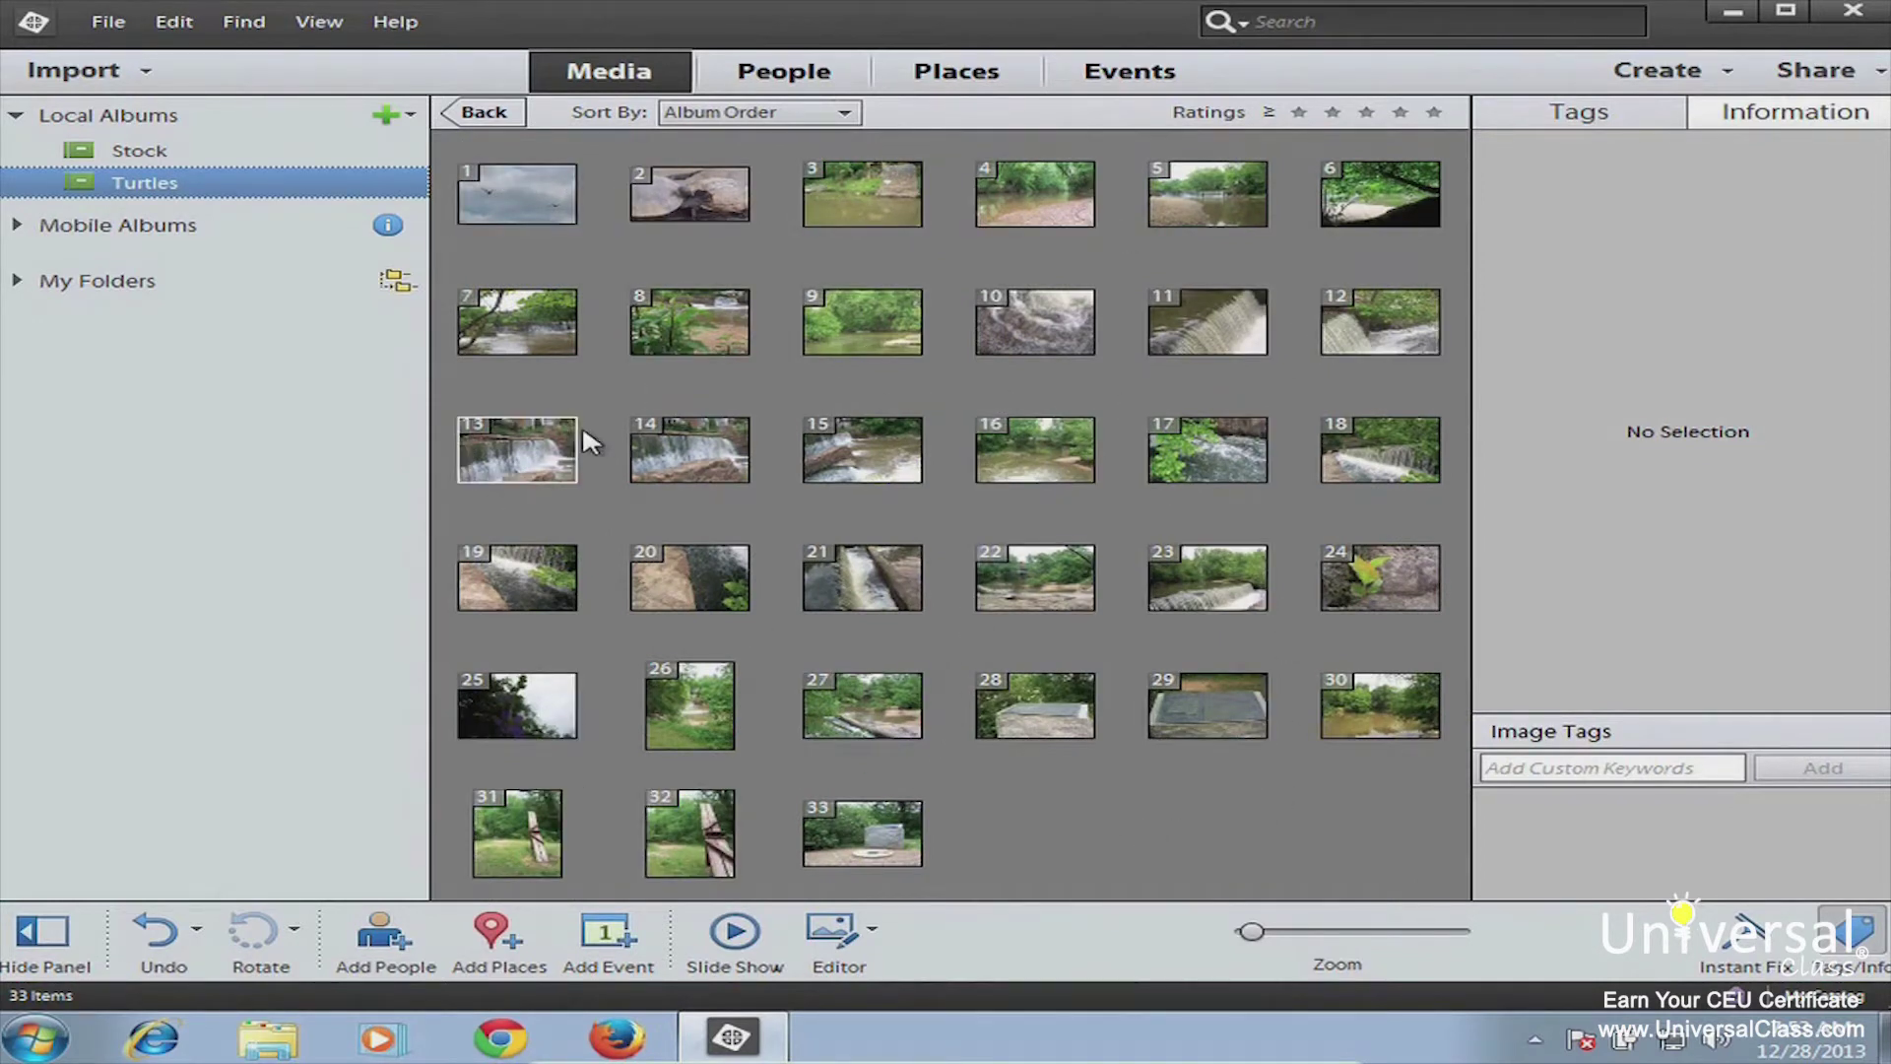
left_click(17, 282)
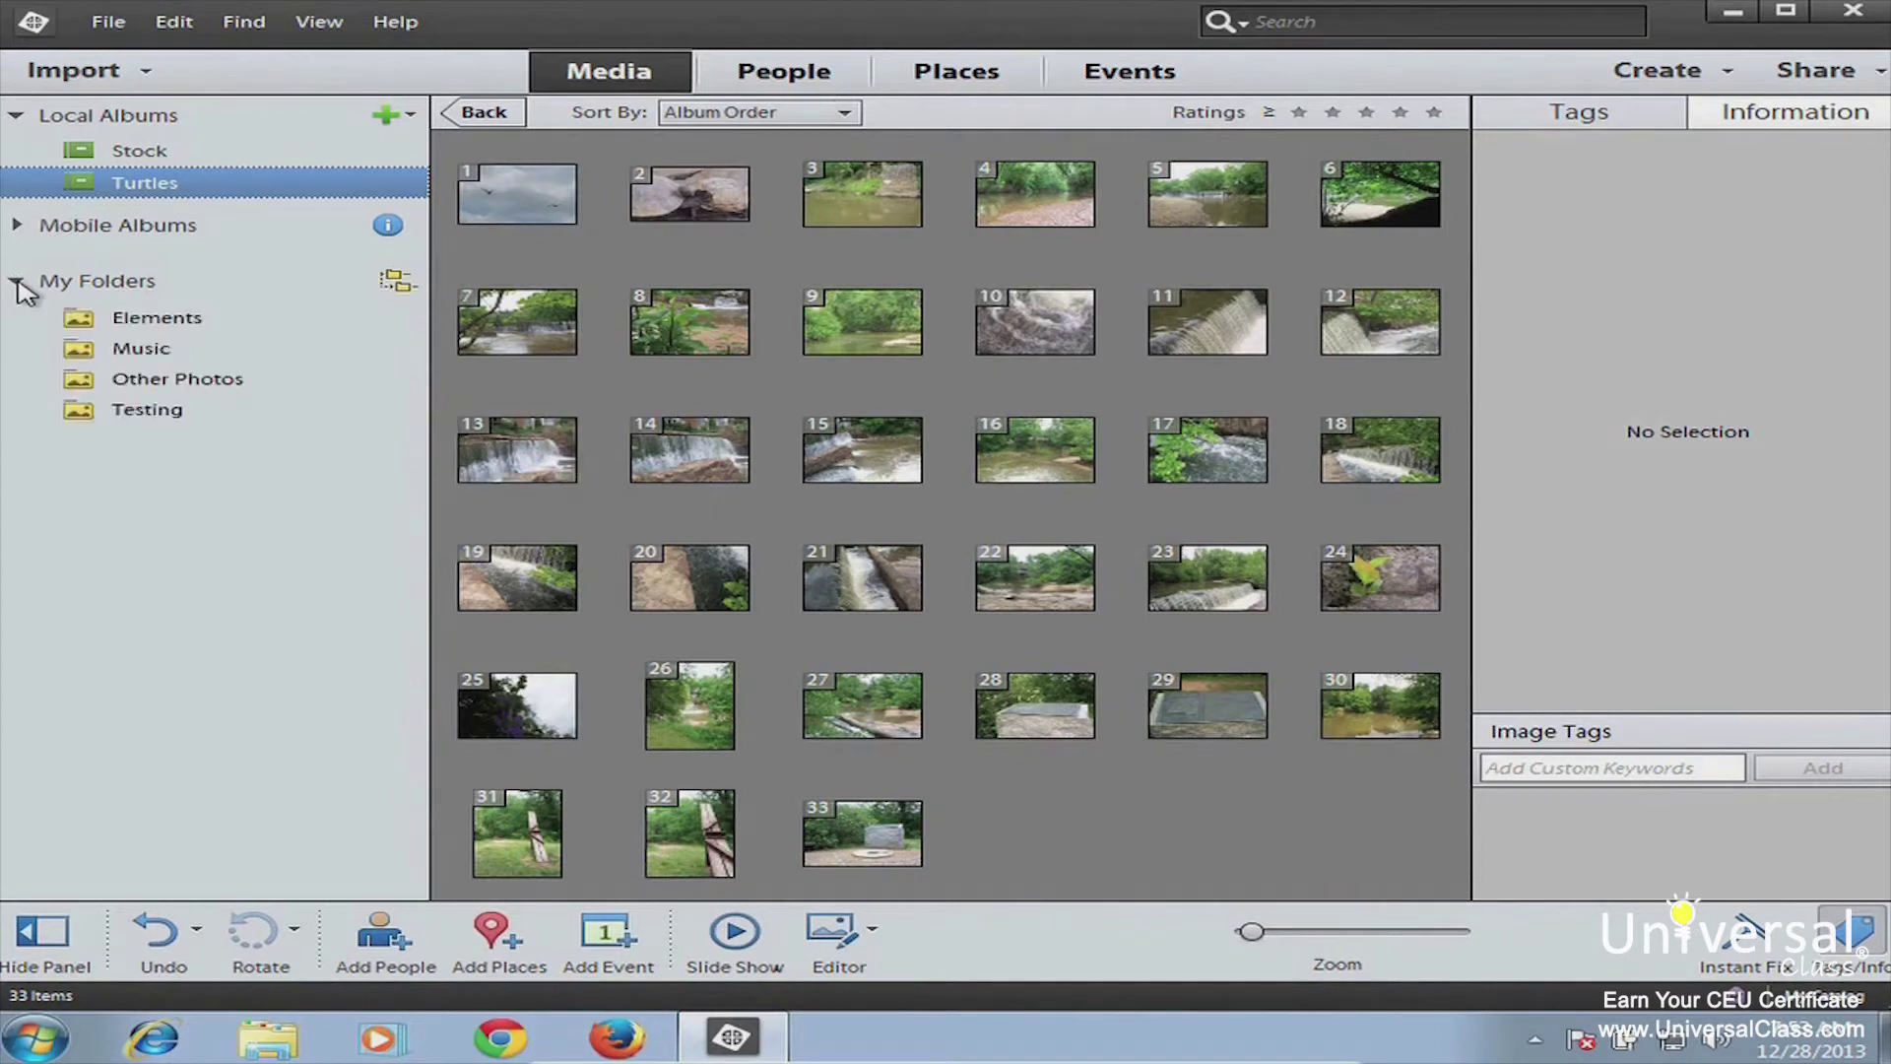
left_click(156, 325)
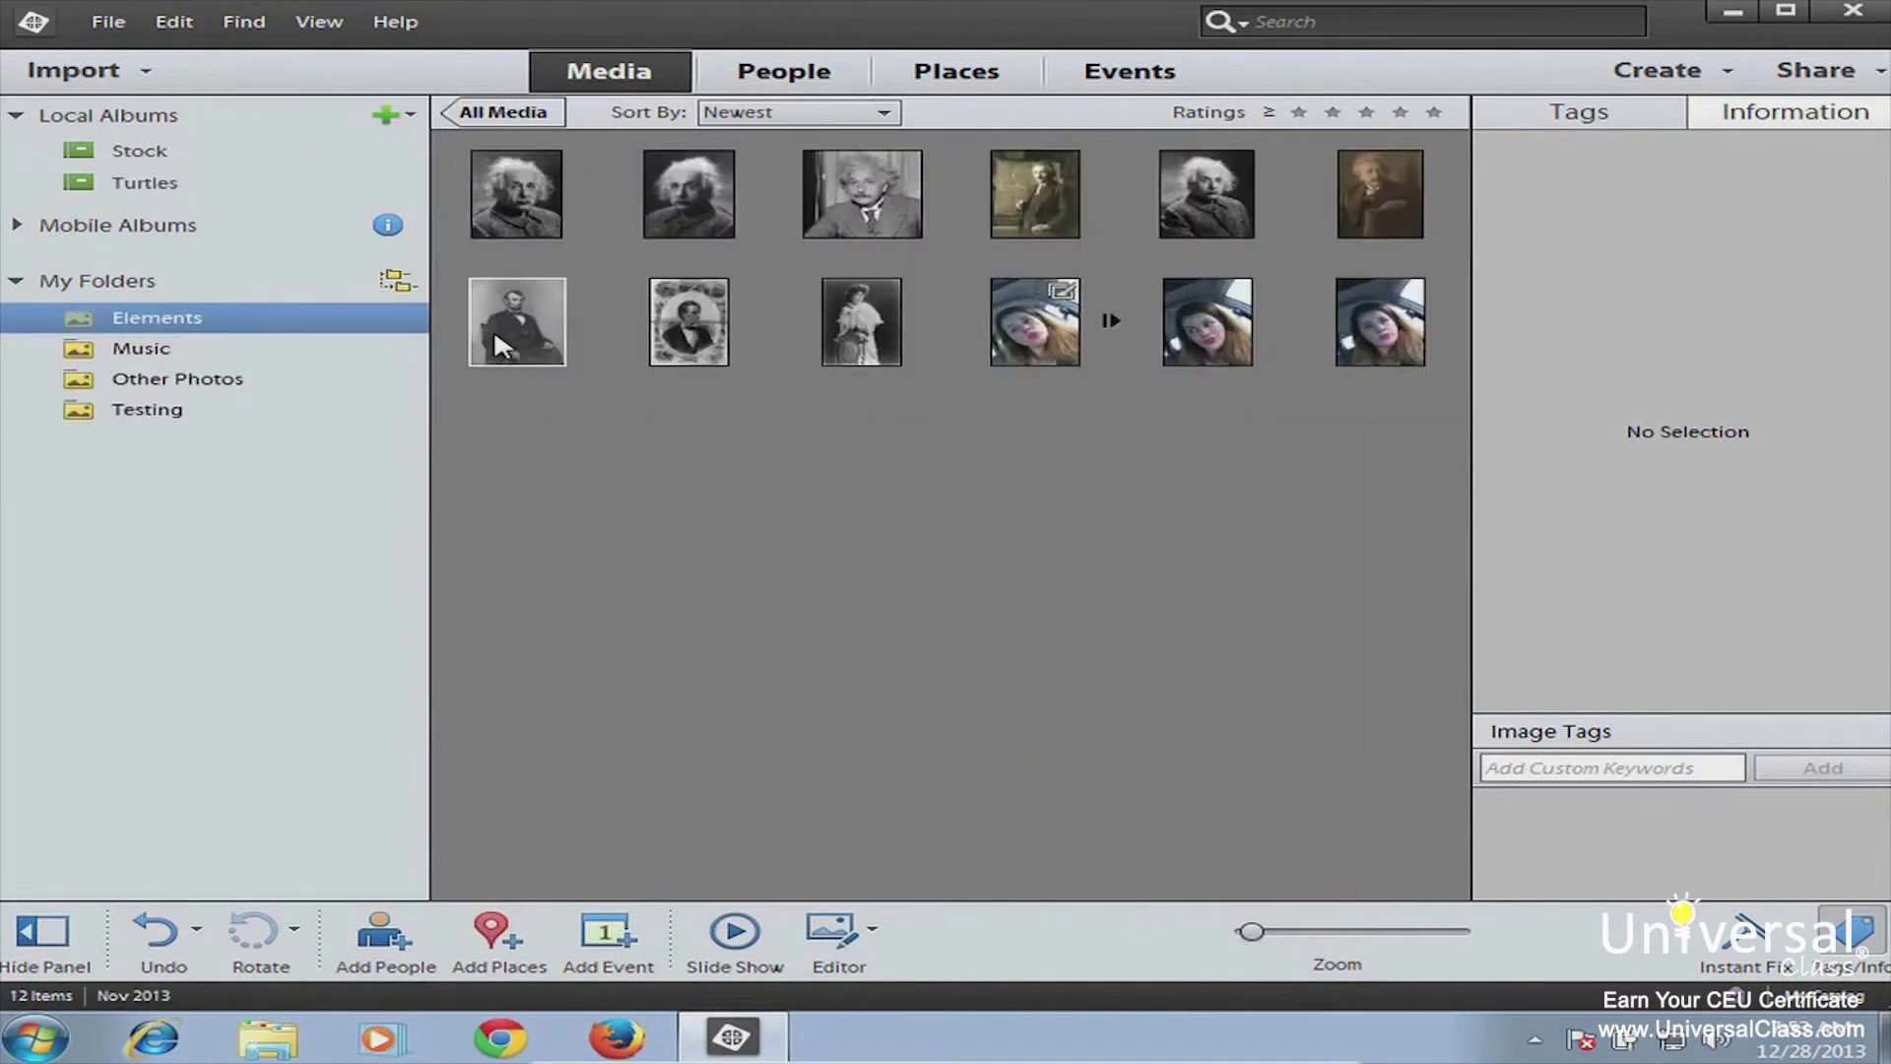
left_click_drag(494, 328, 148, 187)
left_click(148, 185)
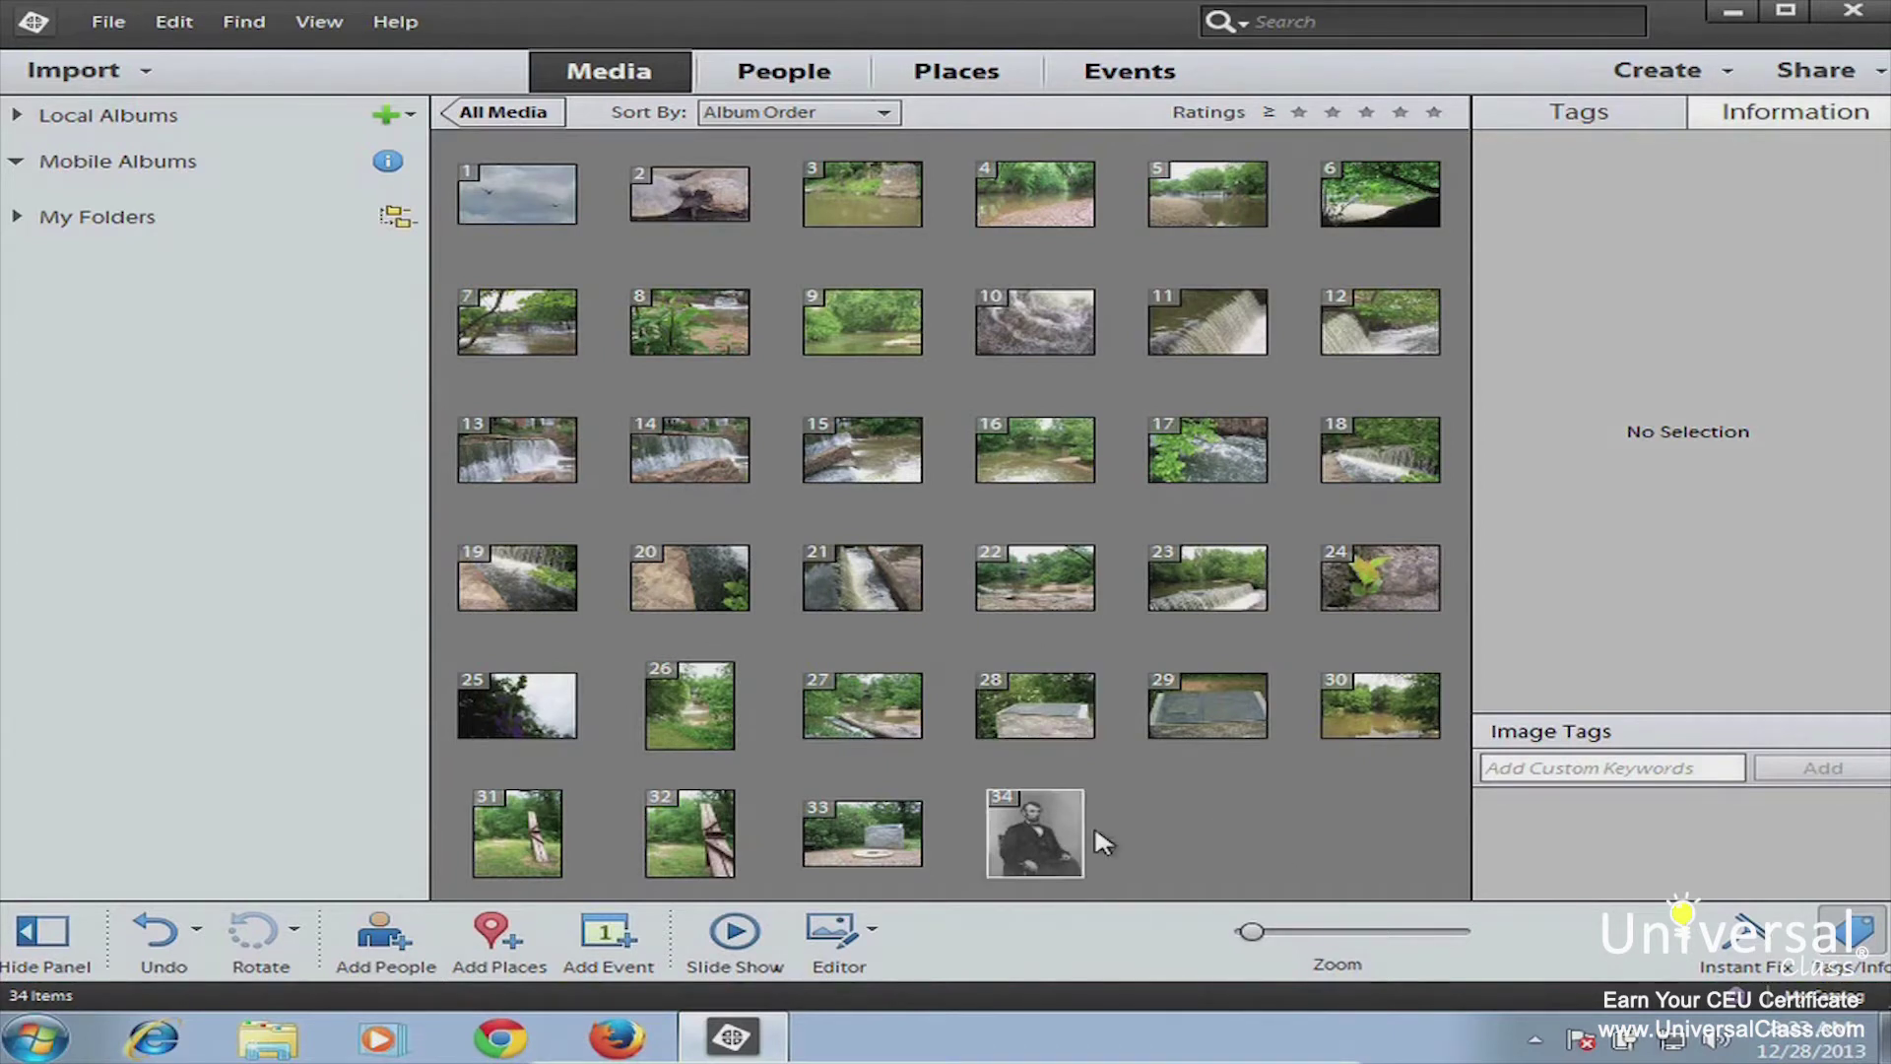
Step: Open the Turtles album in Edit Album from its Local Albums context menu
left_click(17, 115)
right_click(148, 189)
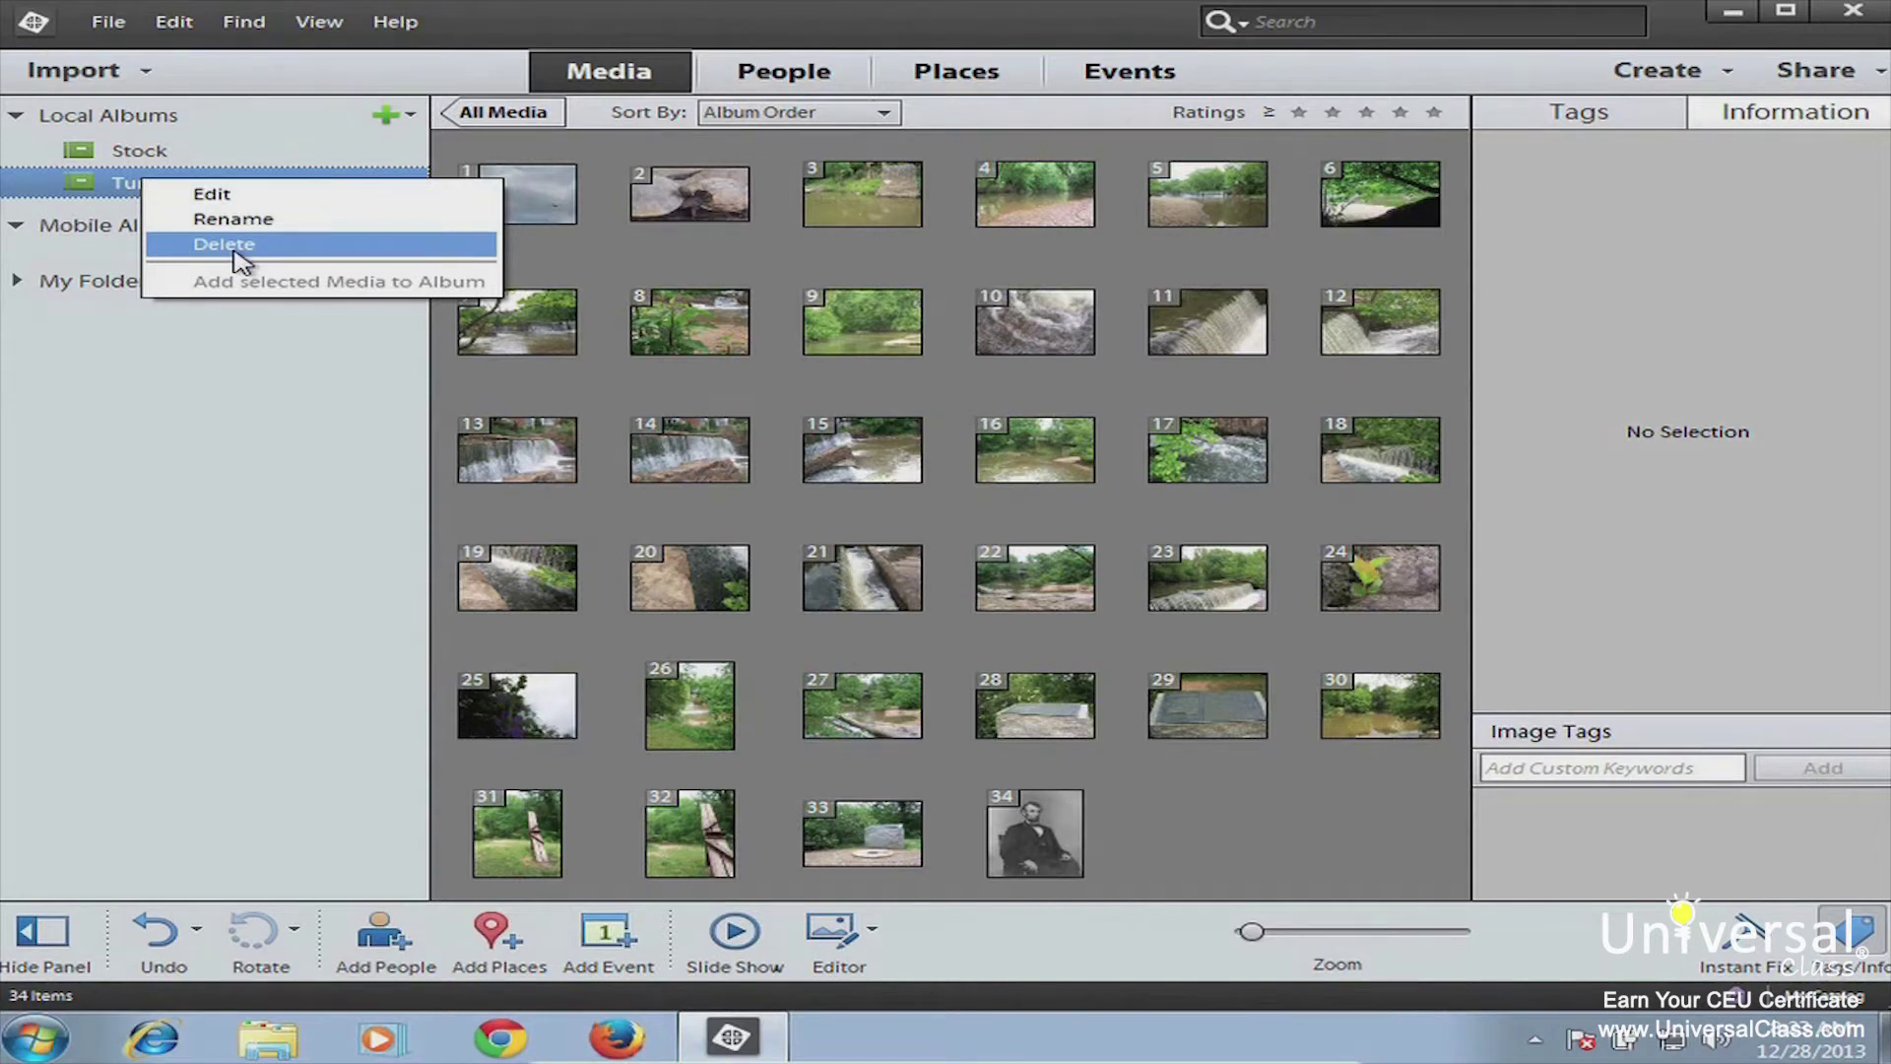
left_click(225, 203)
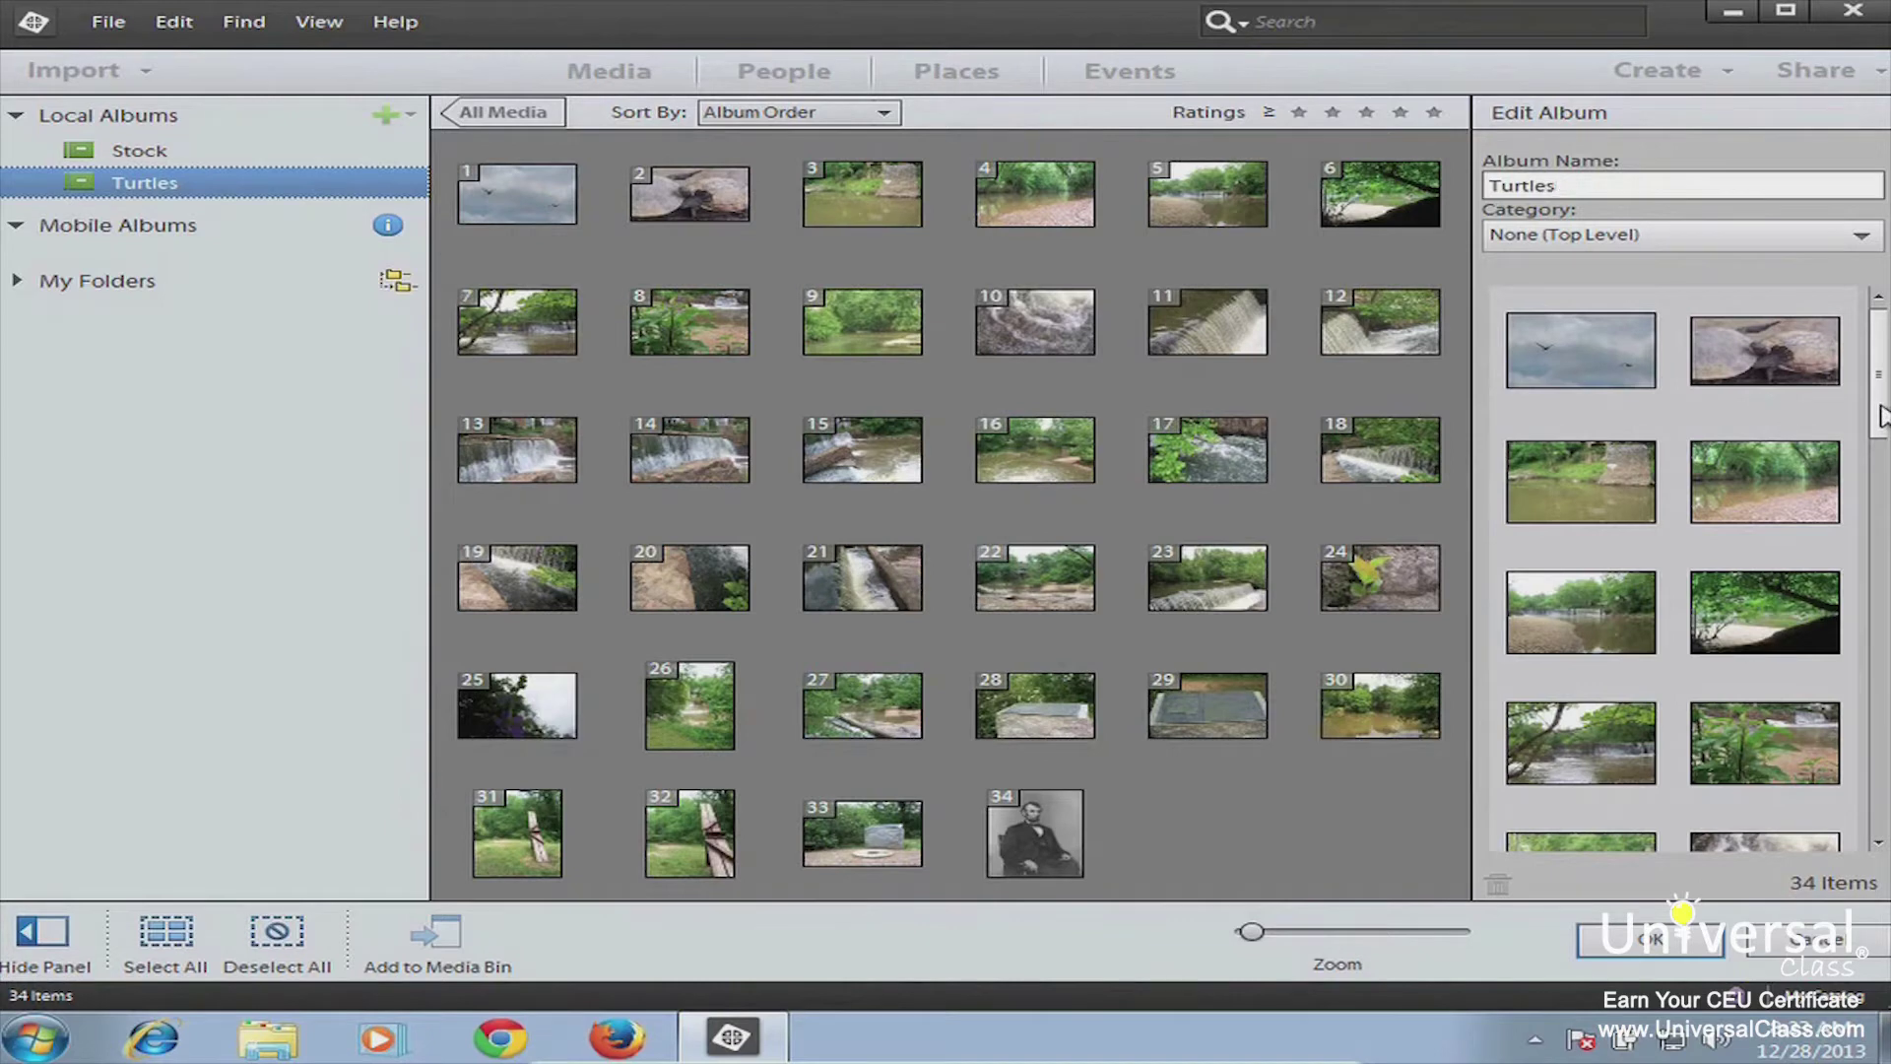
Step: Remove the Lincoln portrait from Turtles, save the album, and deselect all photos
left_click_drag(1881, 413, 1852, 788)
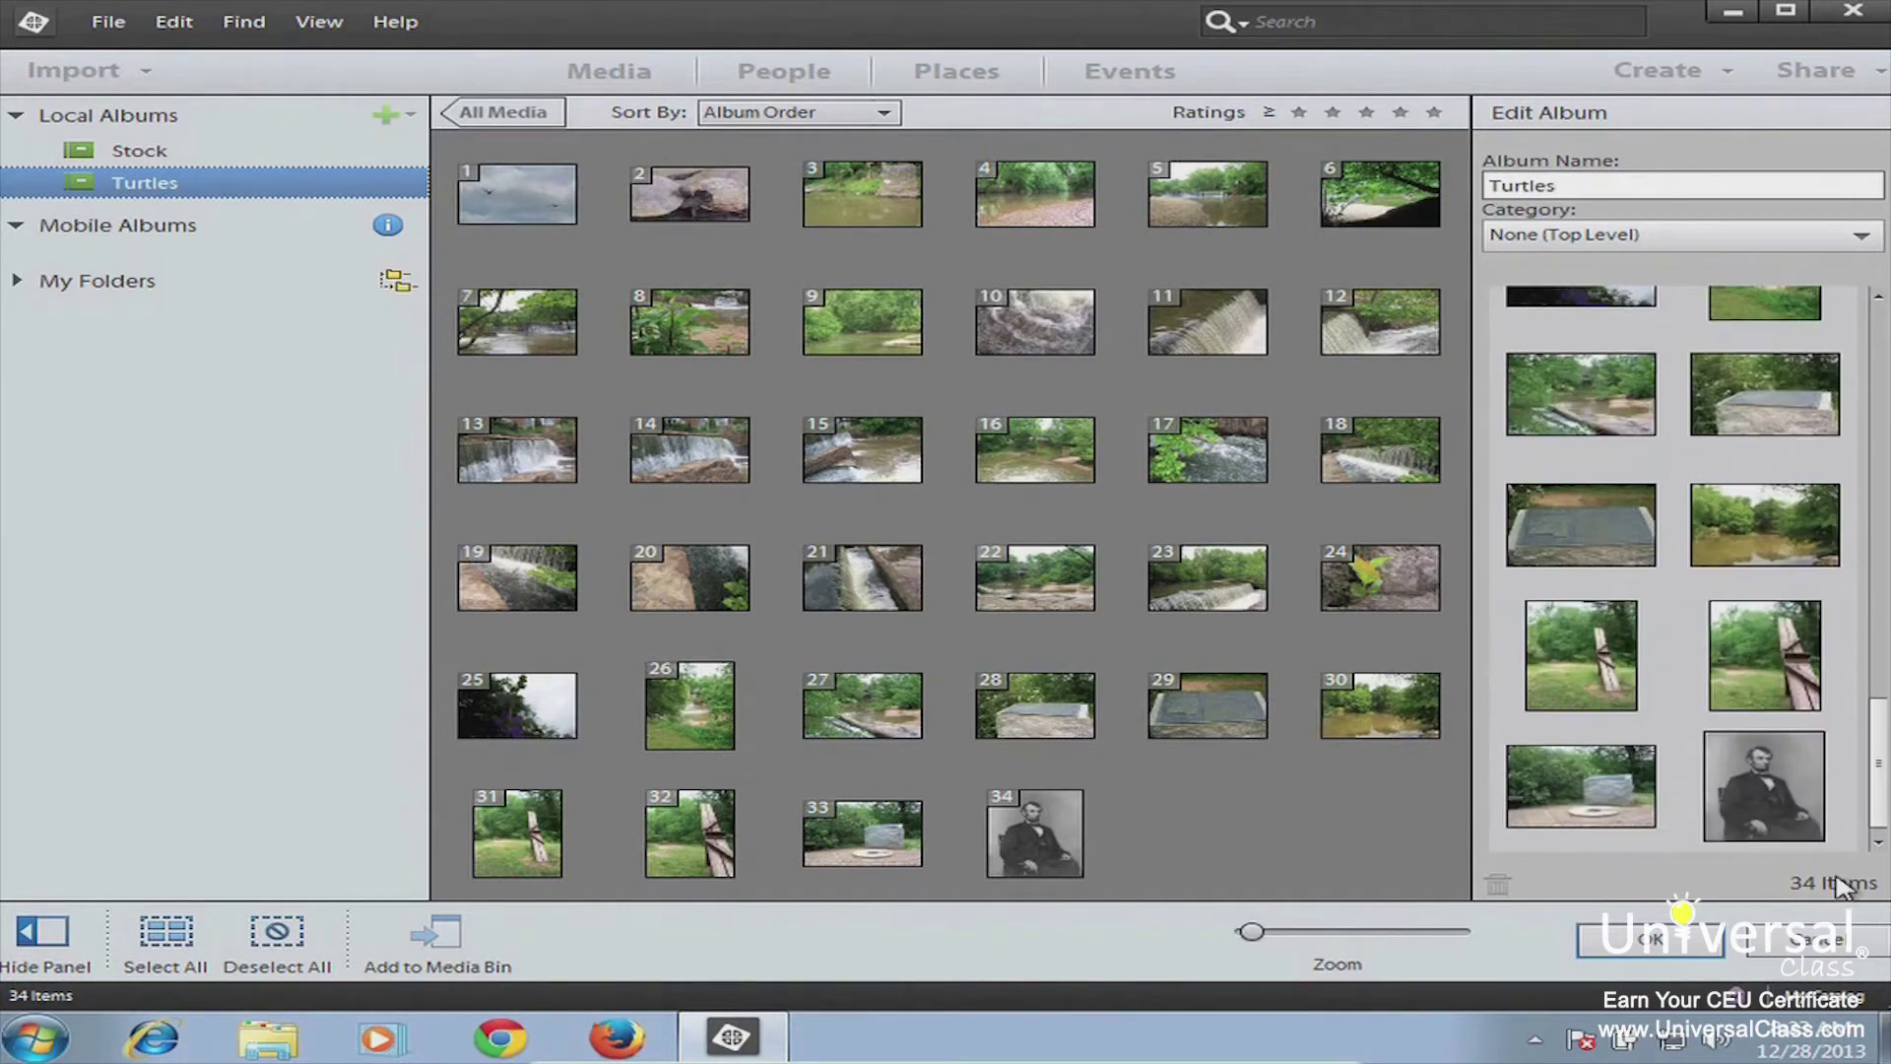
left_click(1766, 766)
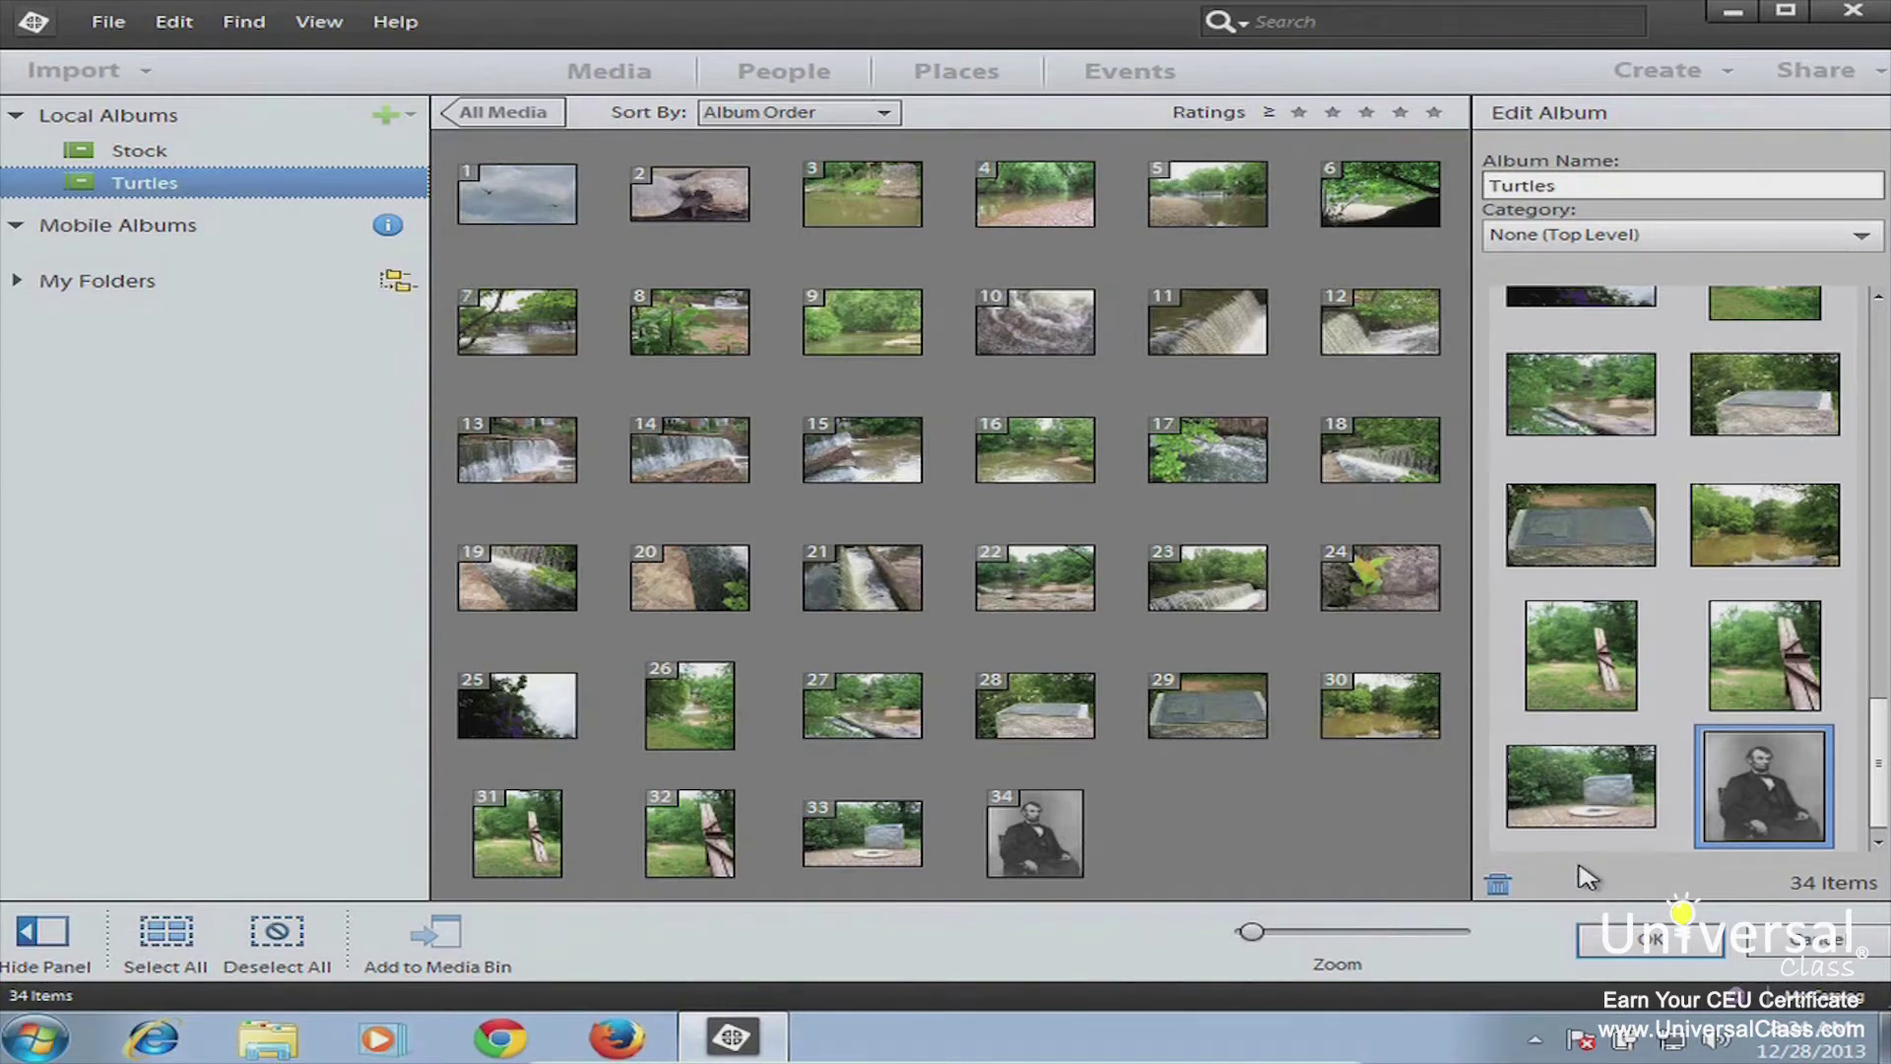
left_click(1496, 885)
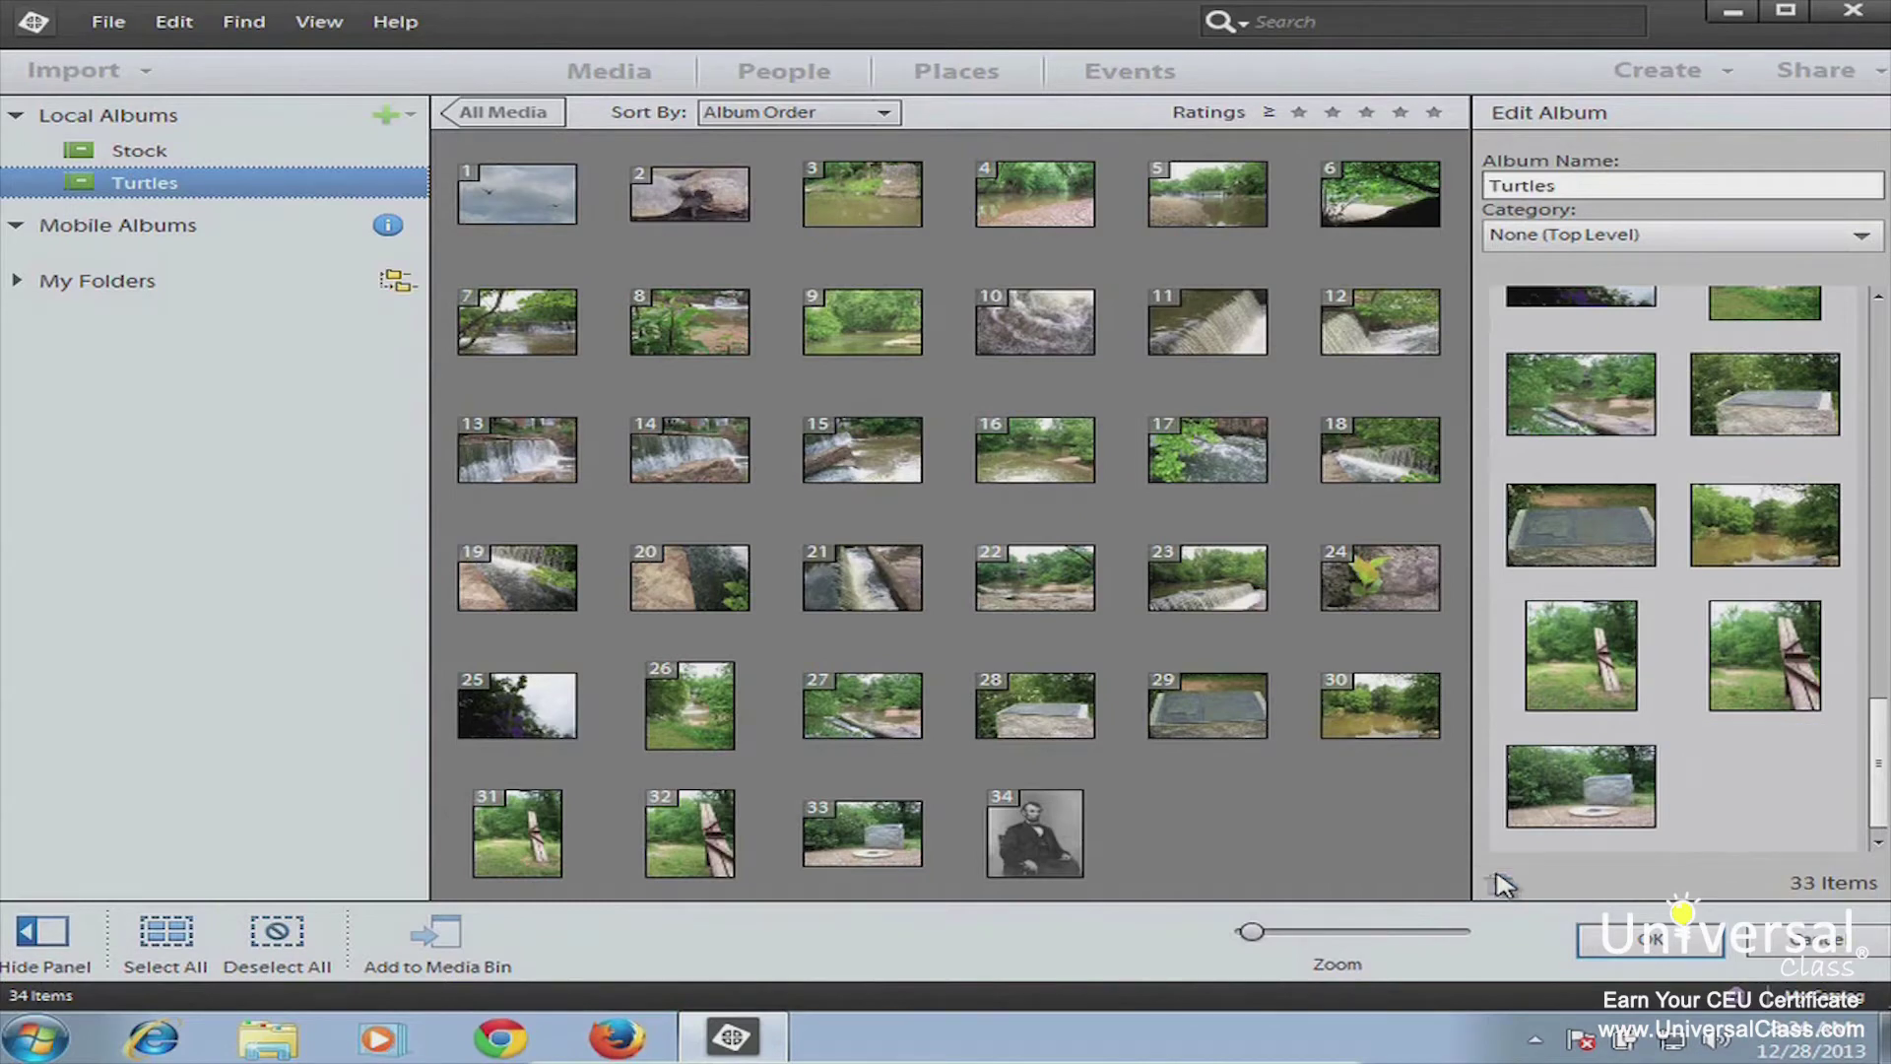
left_click(1651, 947)
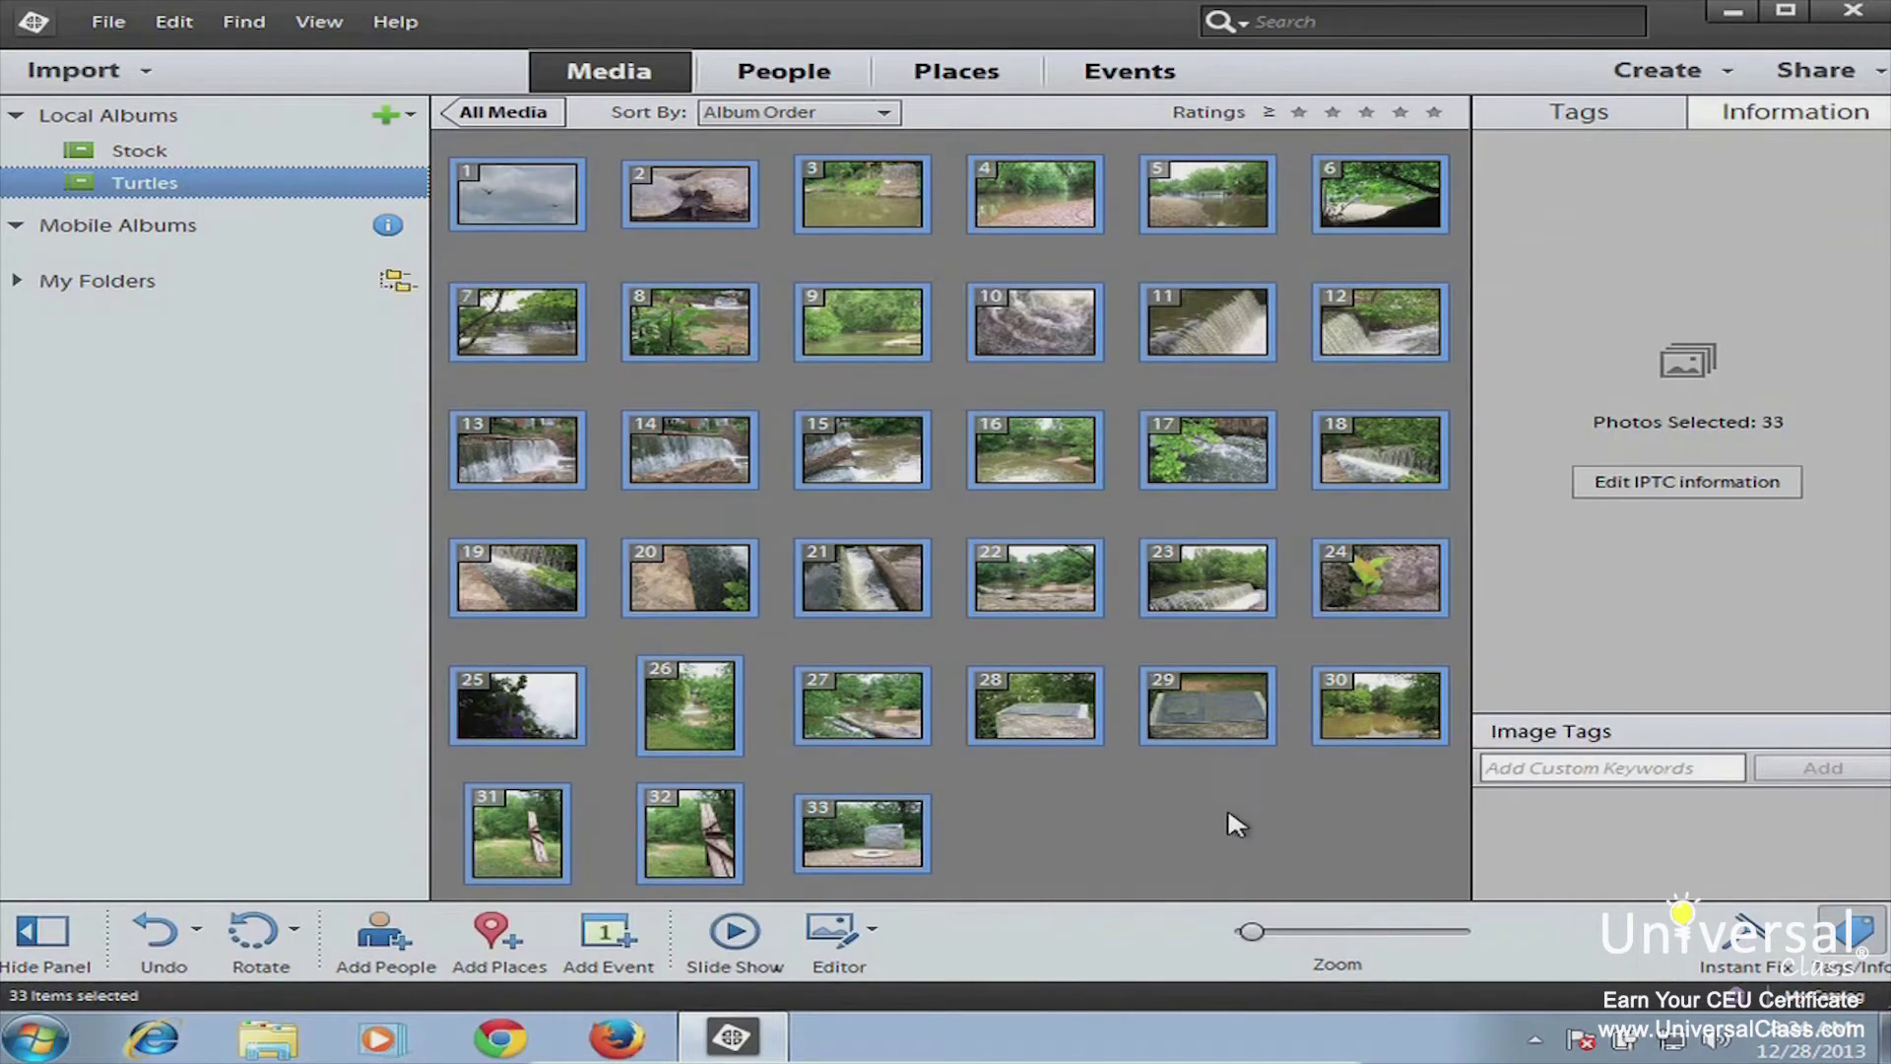
left_click(1221, 832)
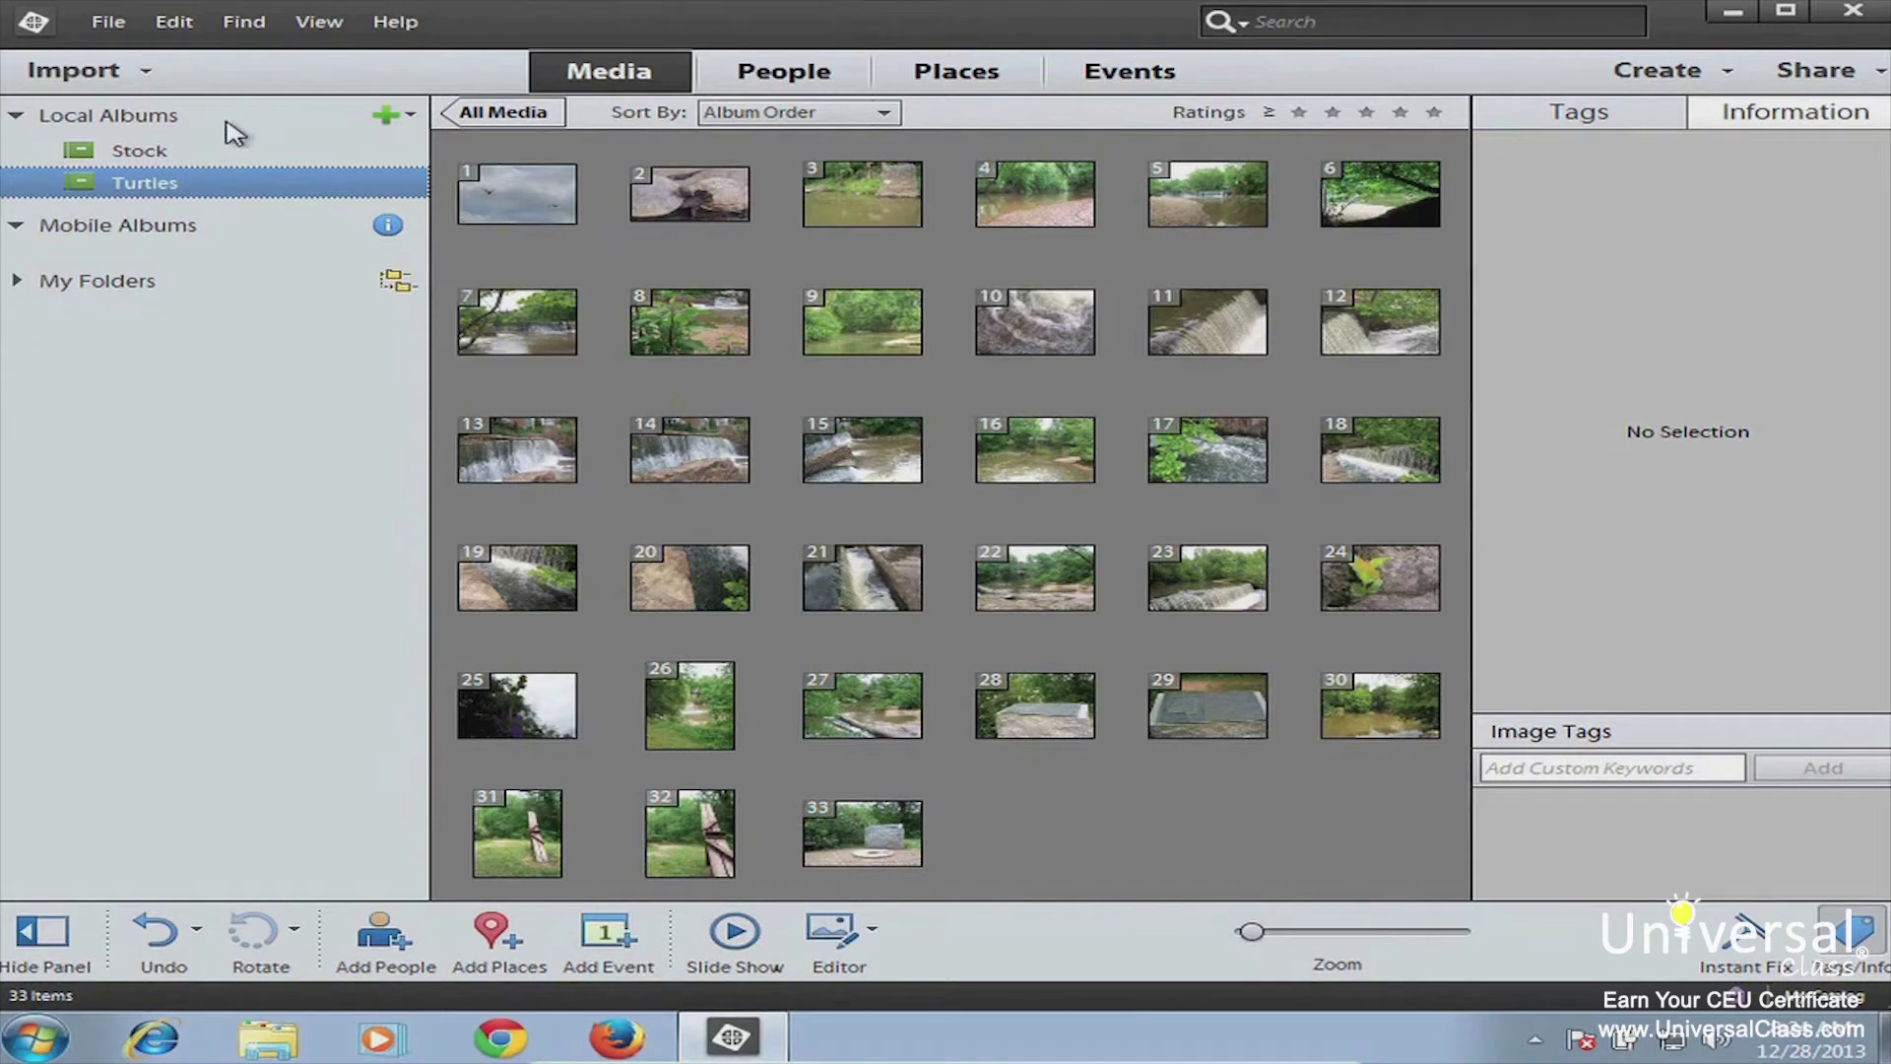
Step: Delete the Turtles album after confirming, leaving only the Stock album
right_click(160, 192)
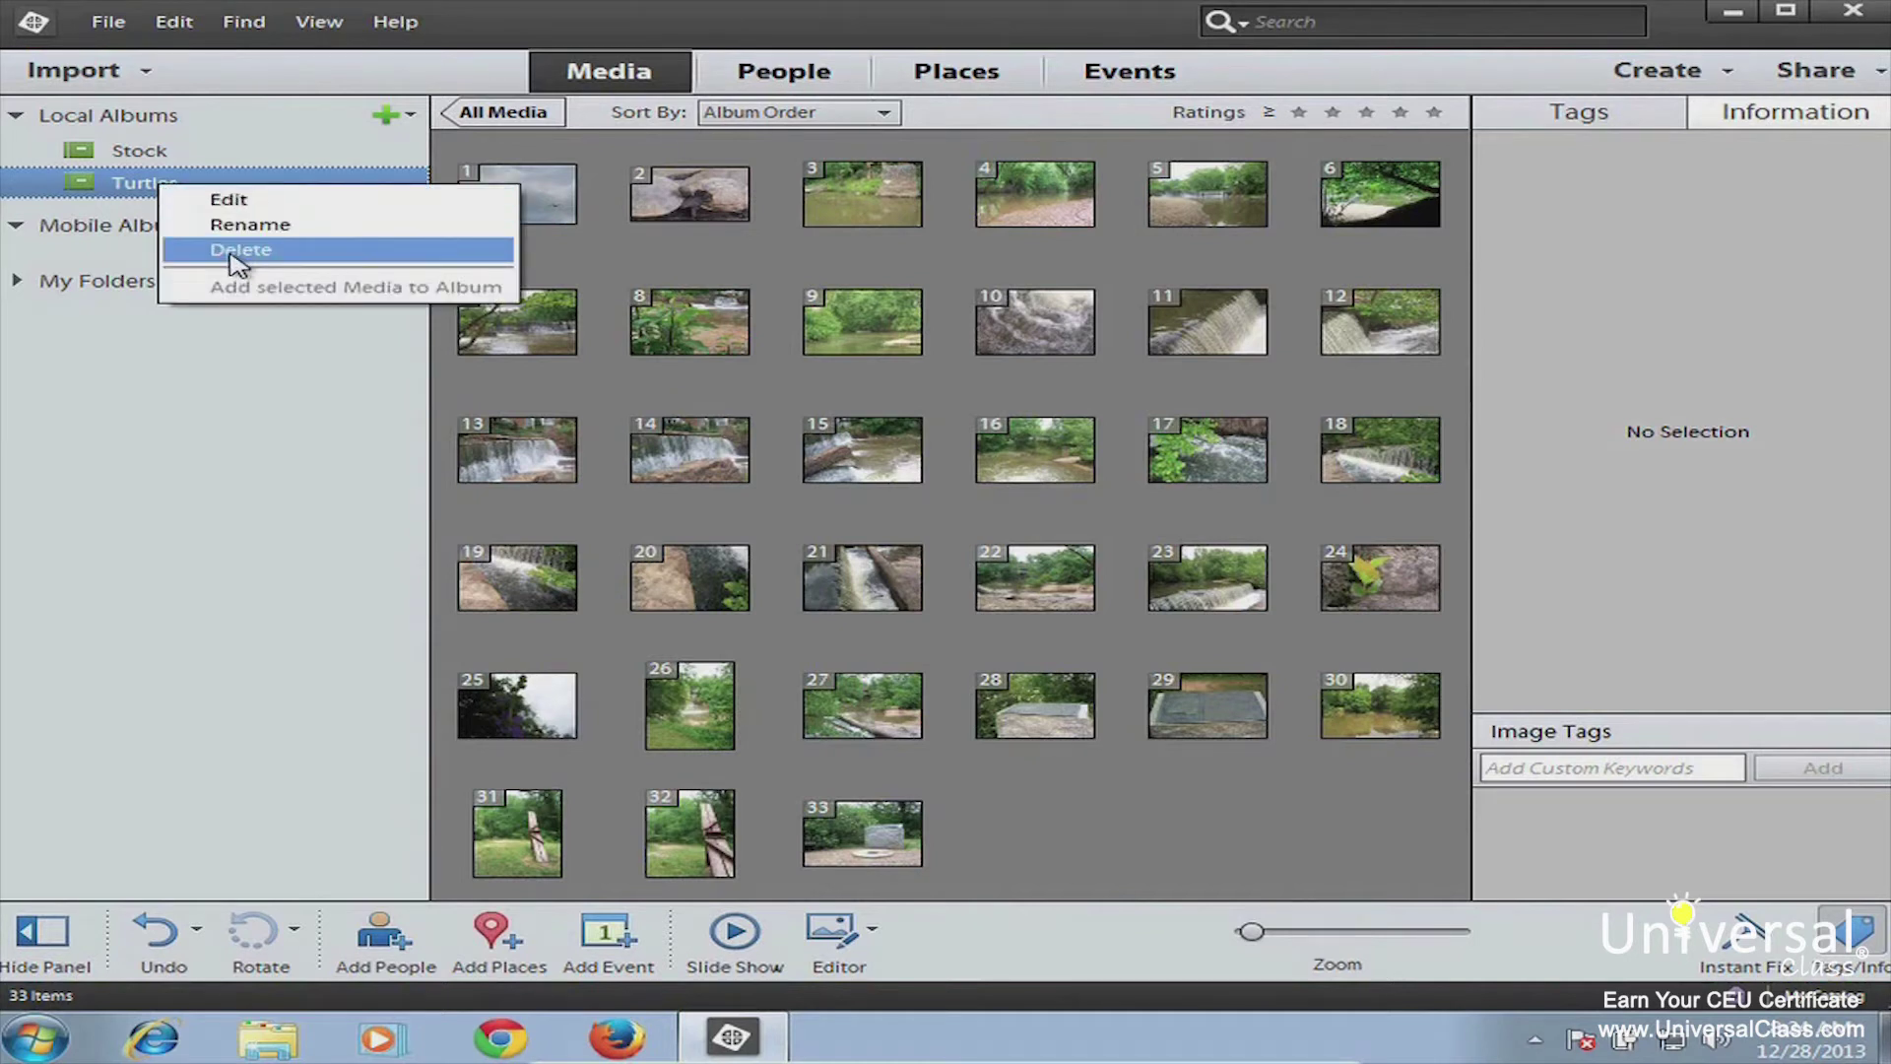
left_click(236, 251)
left_click(1068, 499)
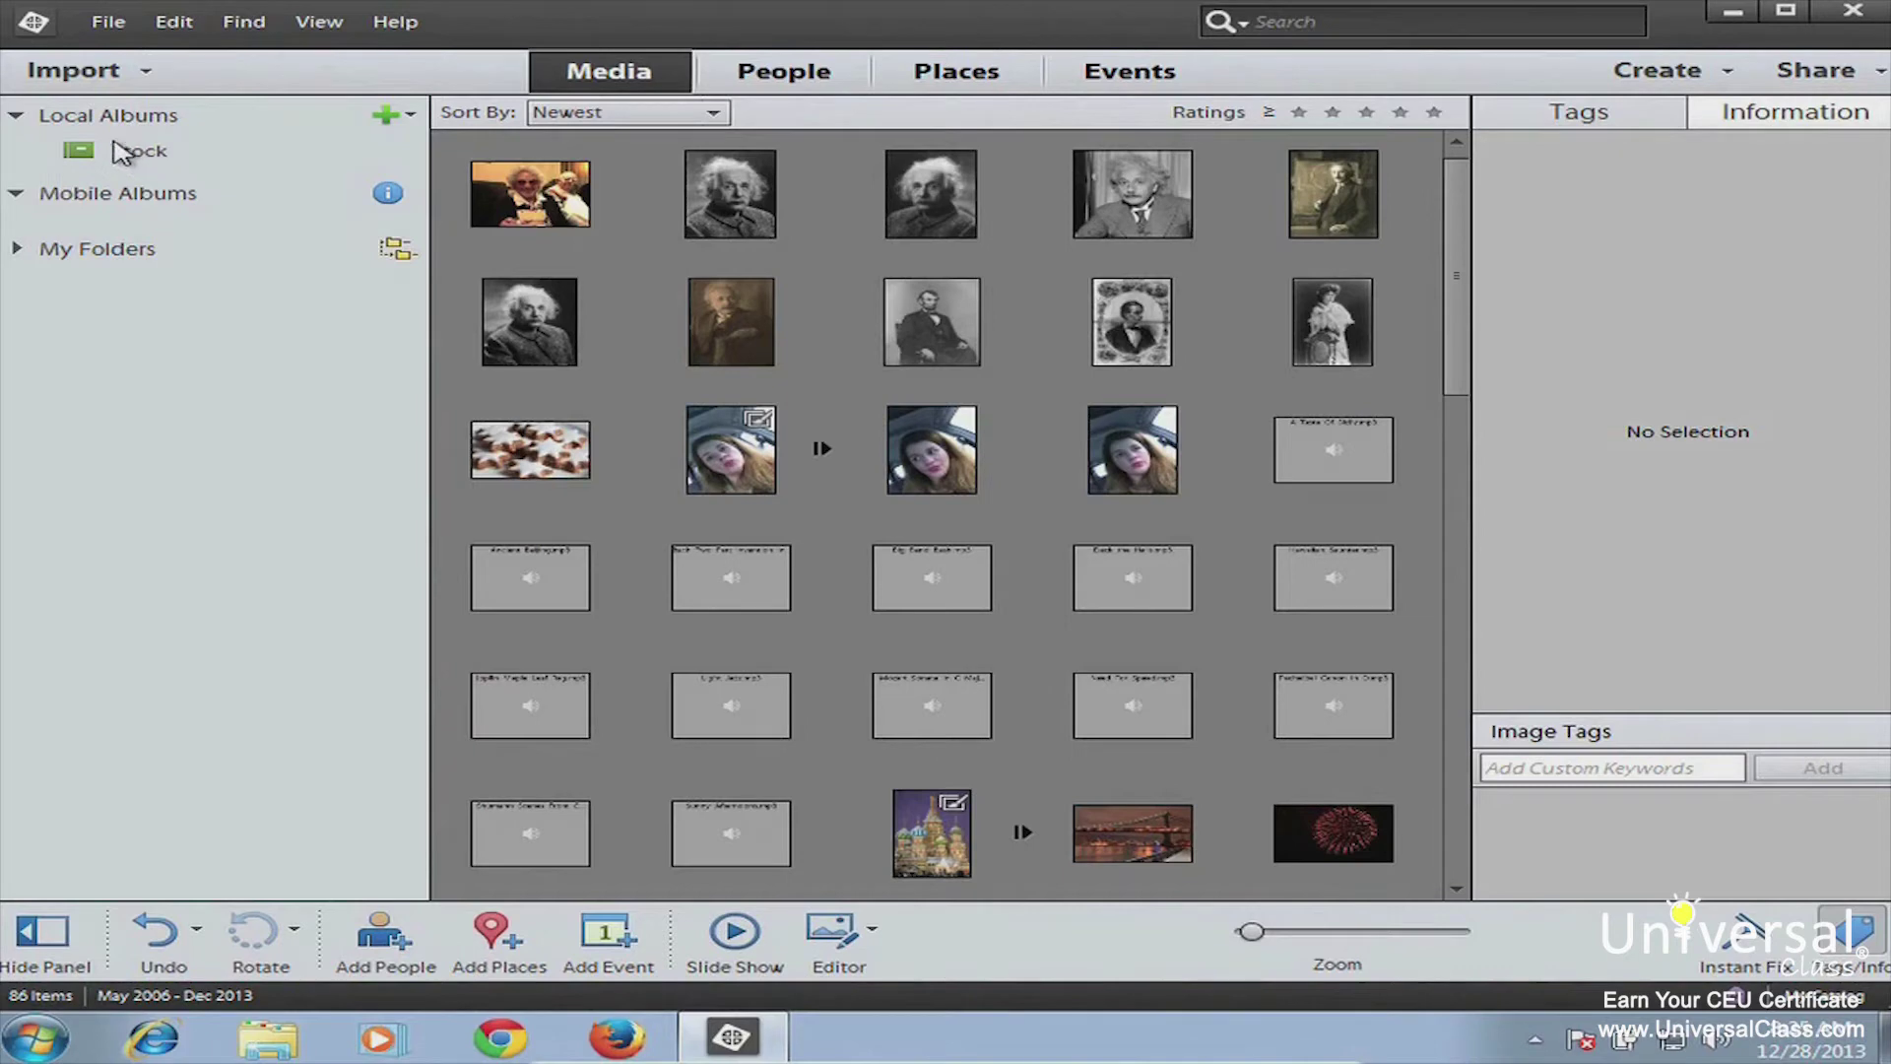
left_click(16, 116)
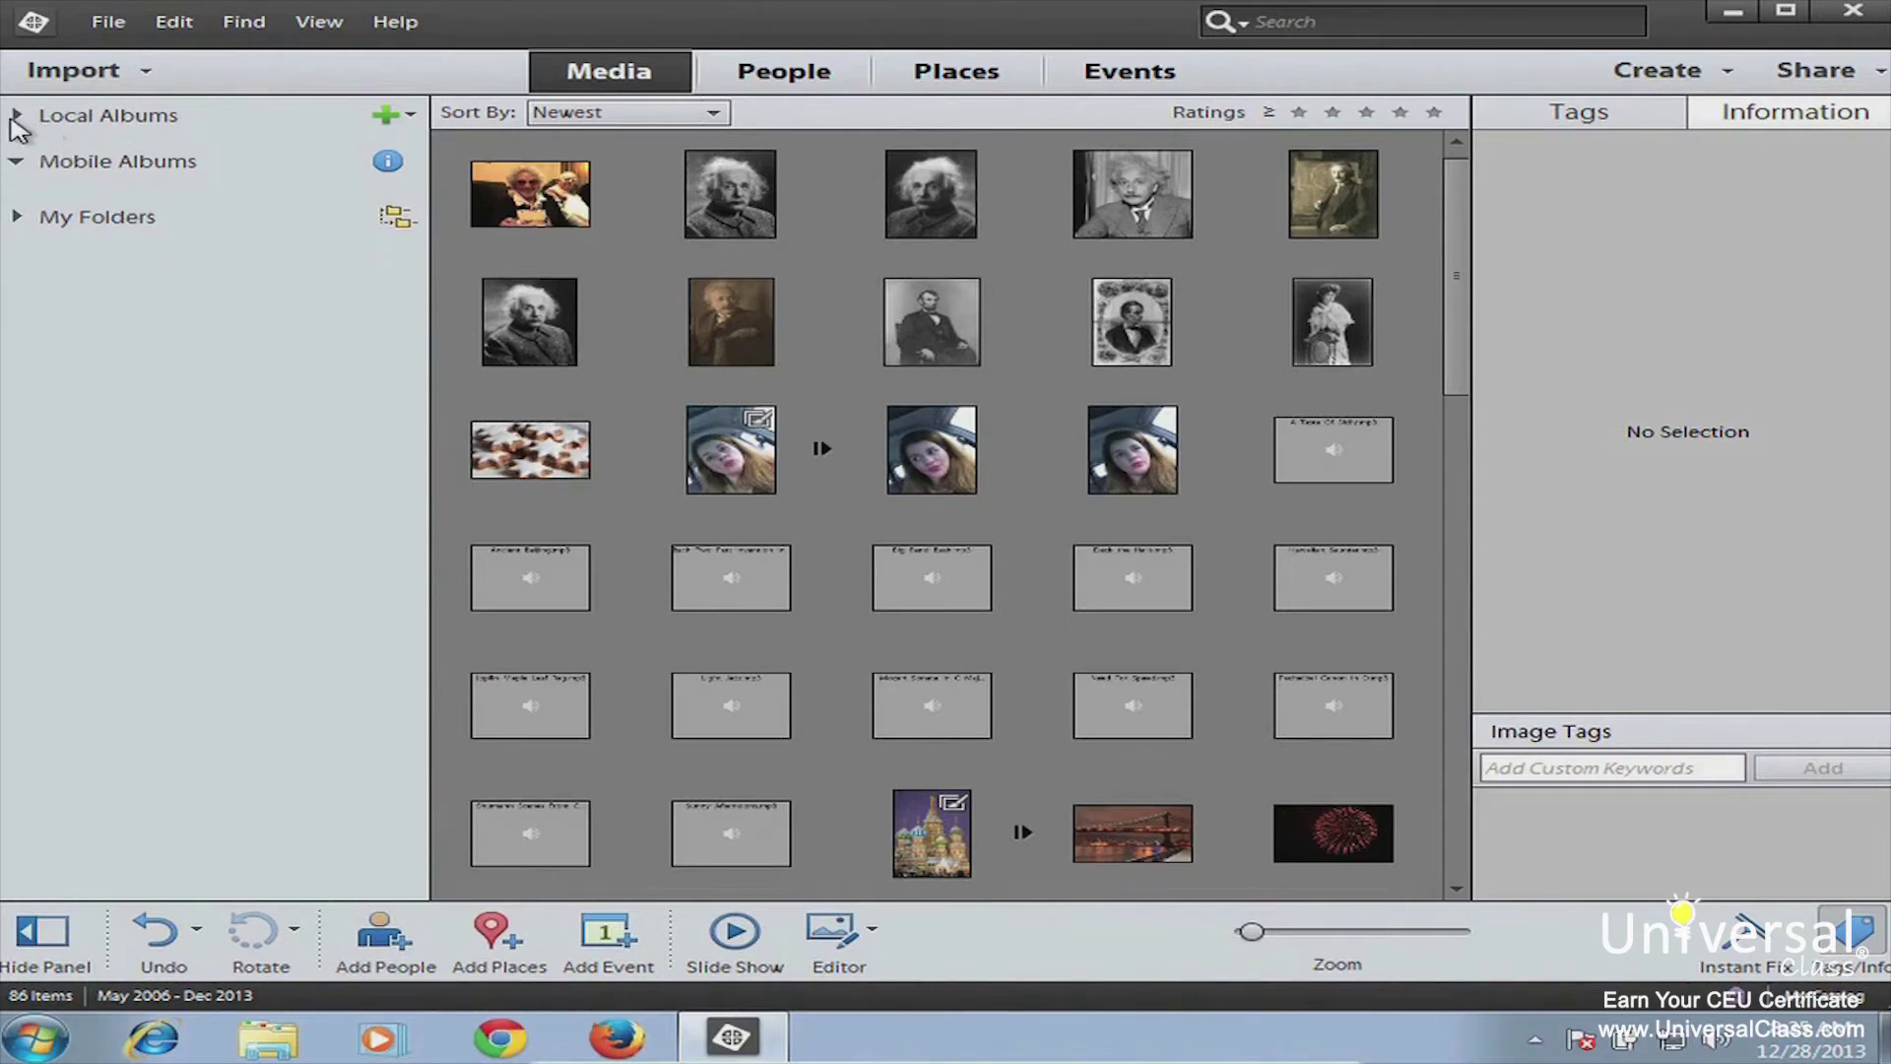
left_click(16, 116)
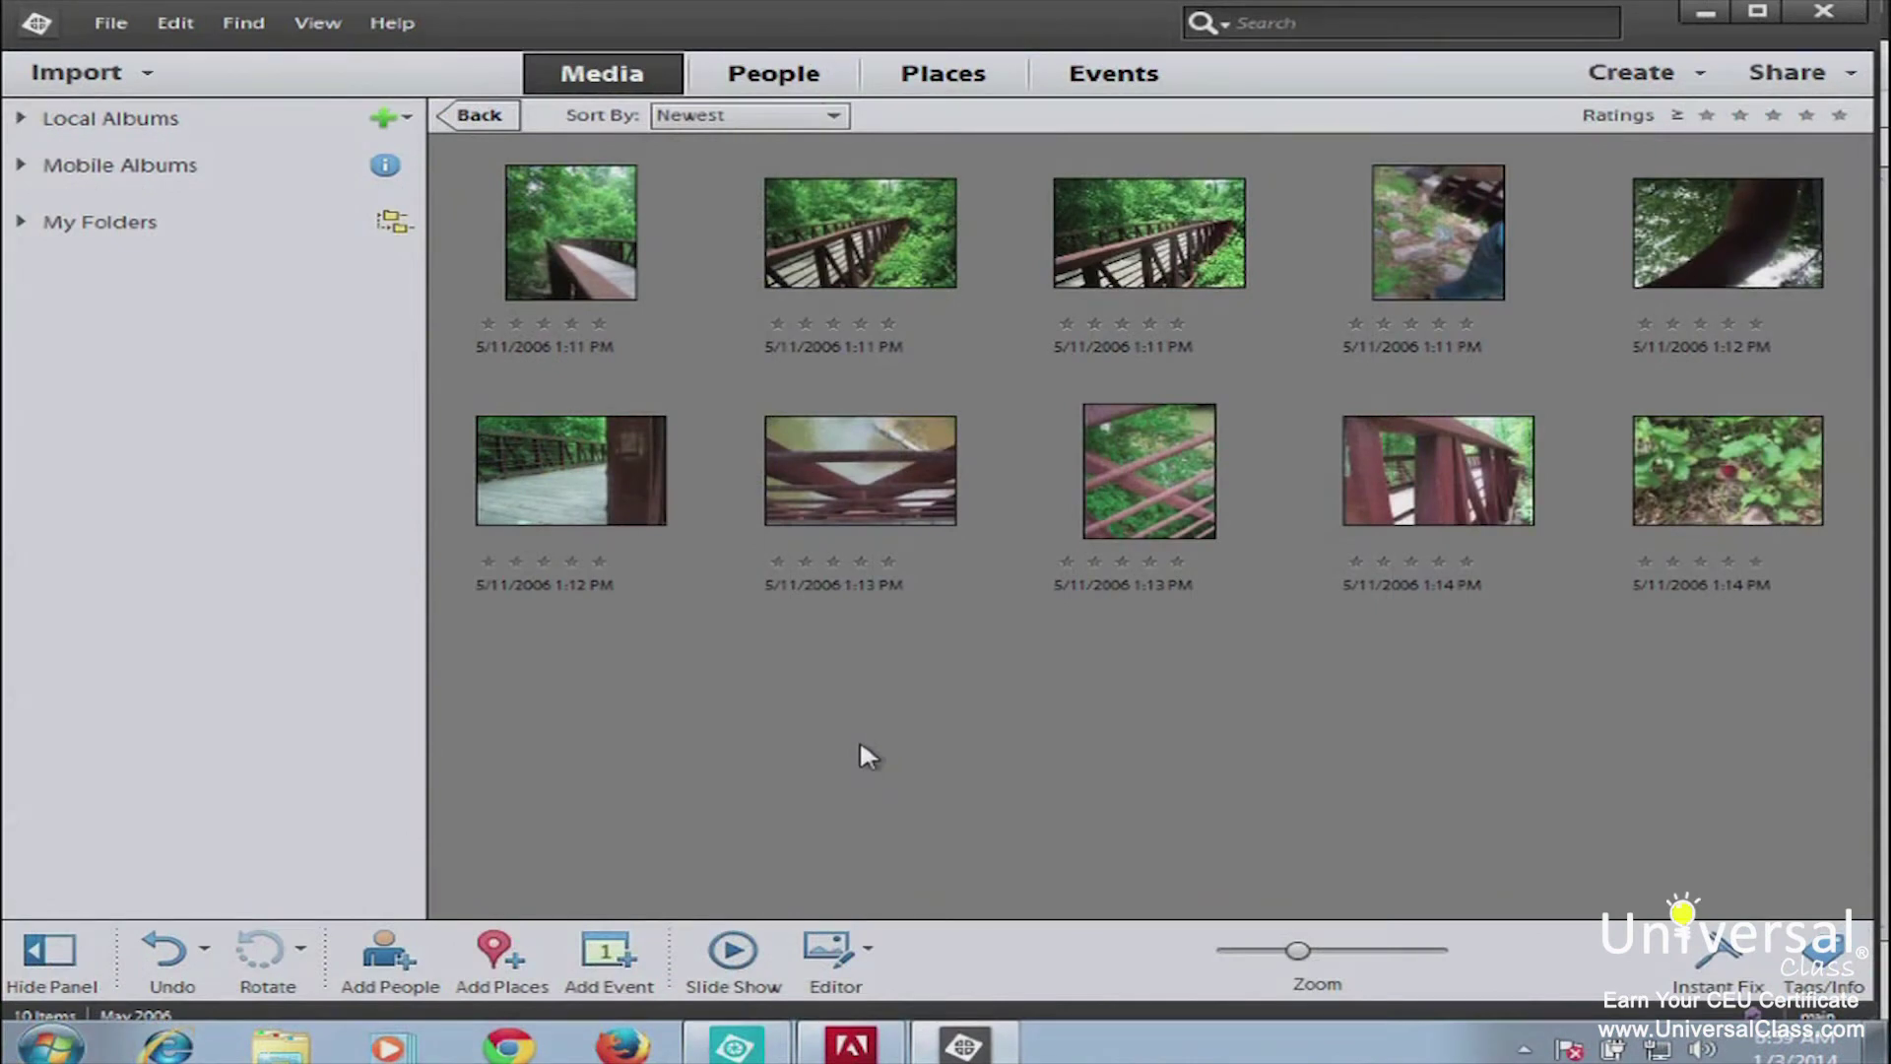
Step: Go back to the 51-item All Media grid and open the Catalog Manager
left_click(483, 116)
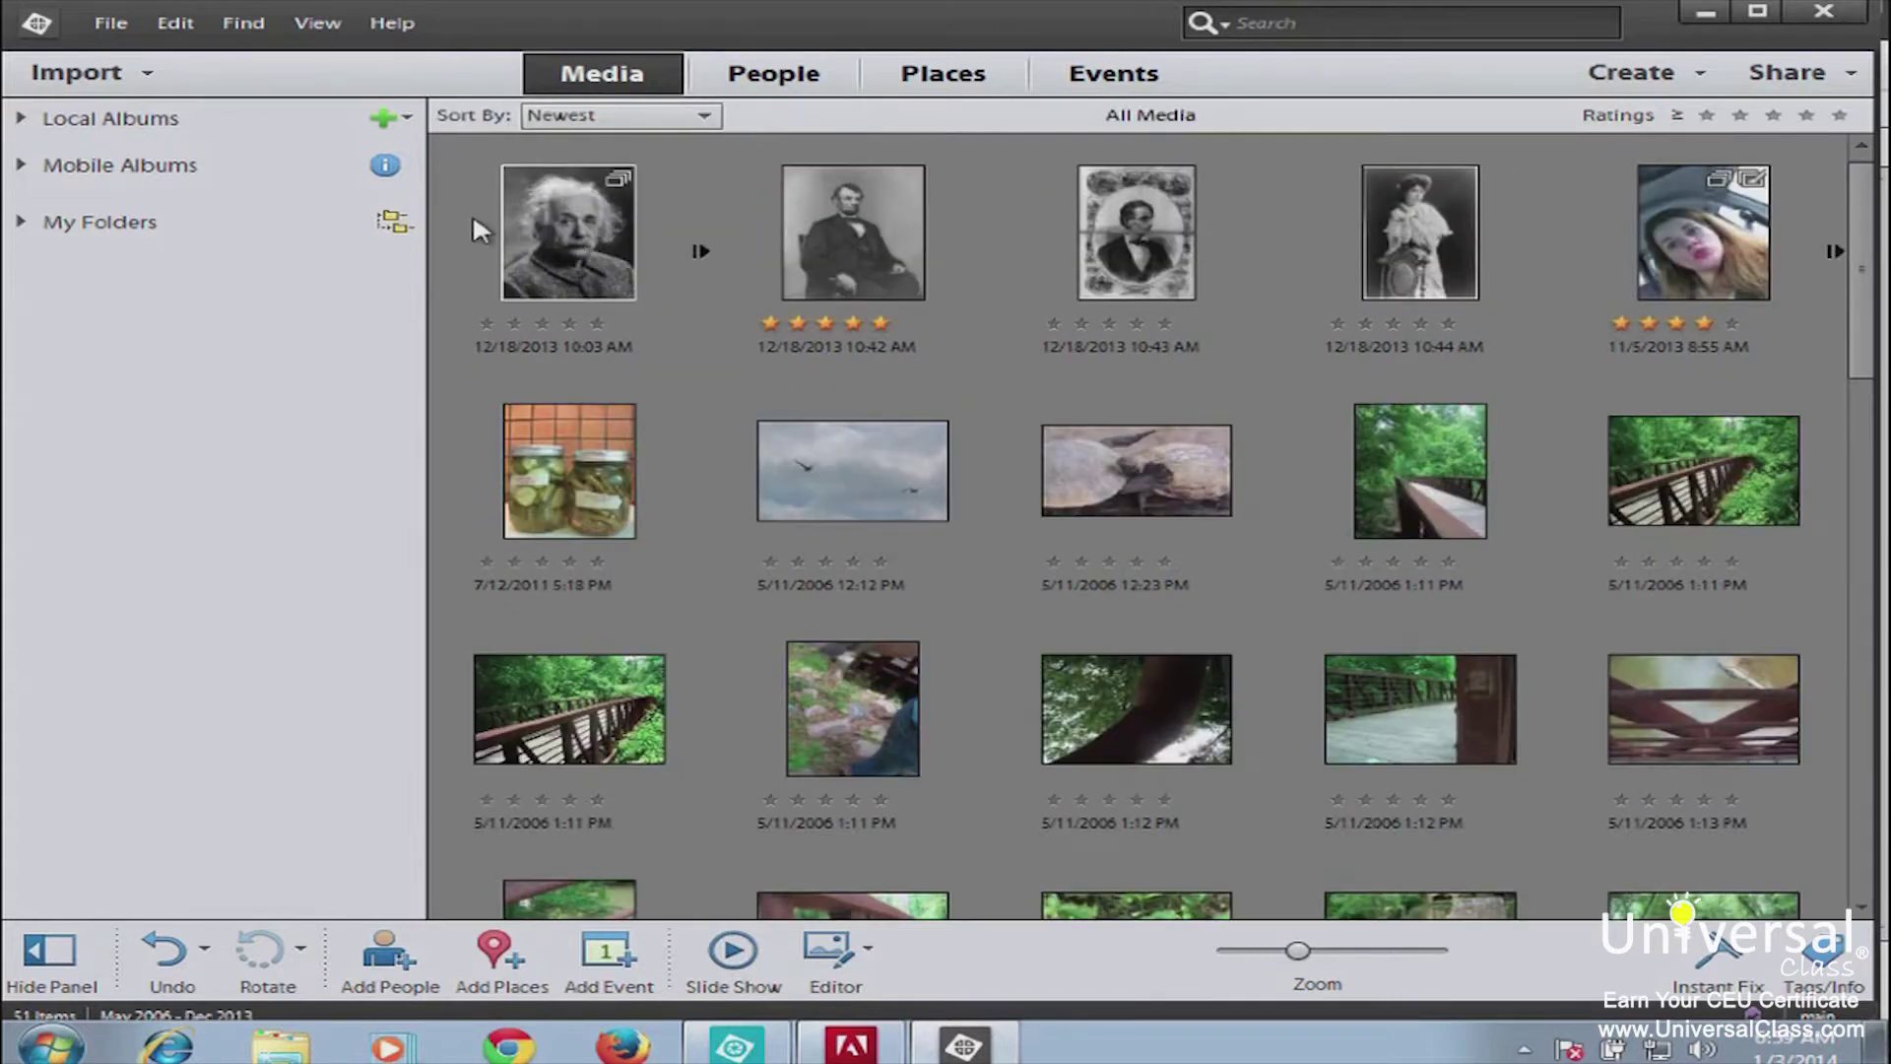
left_click_drag(1883, 308, 1887, 197)
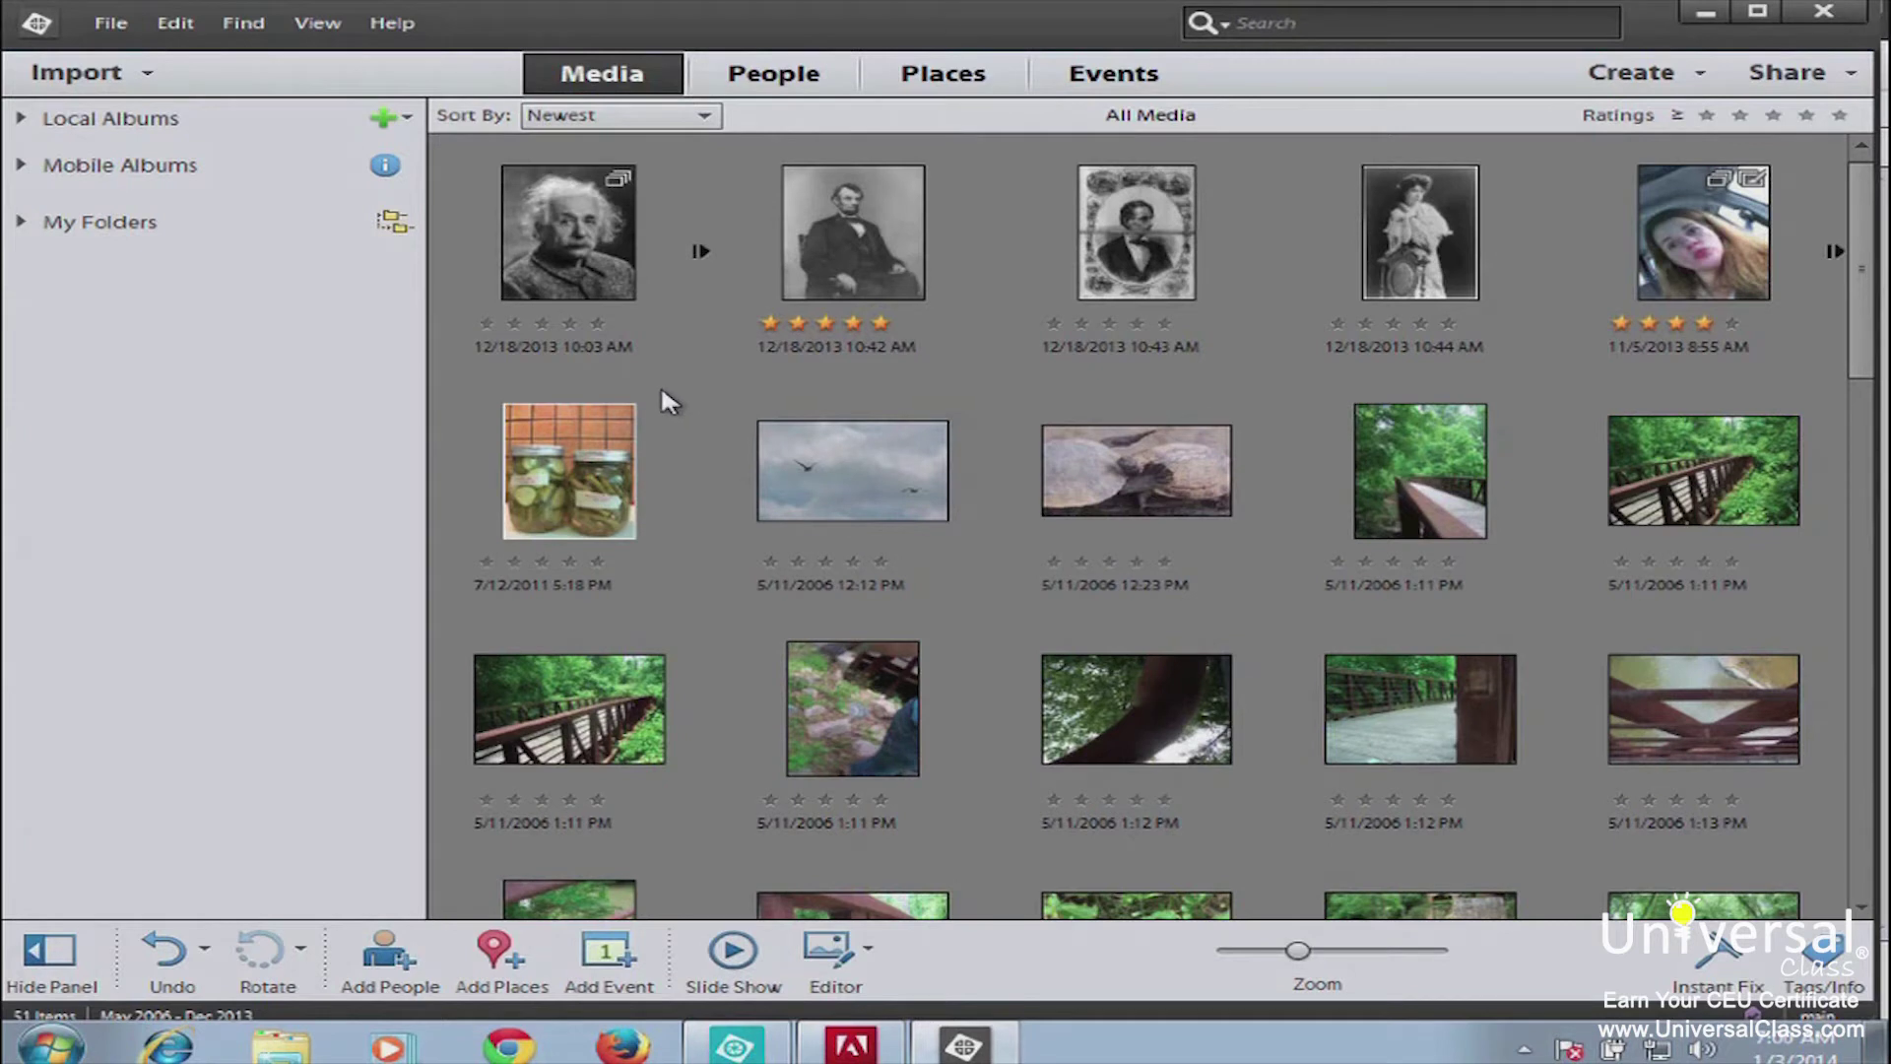
left_click(116, 22)
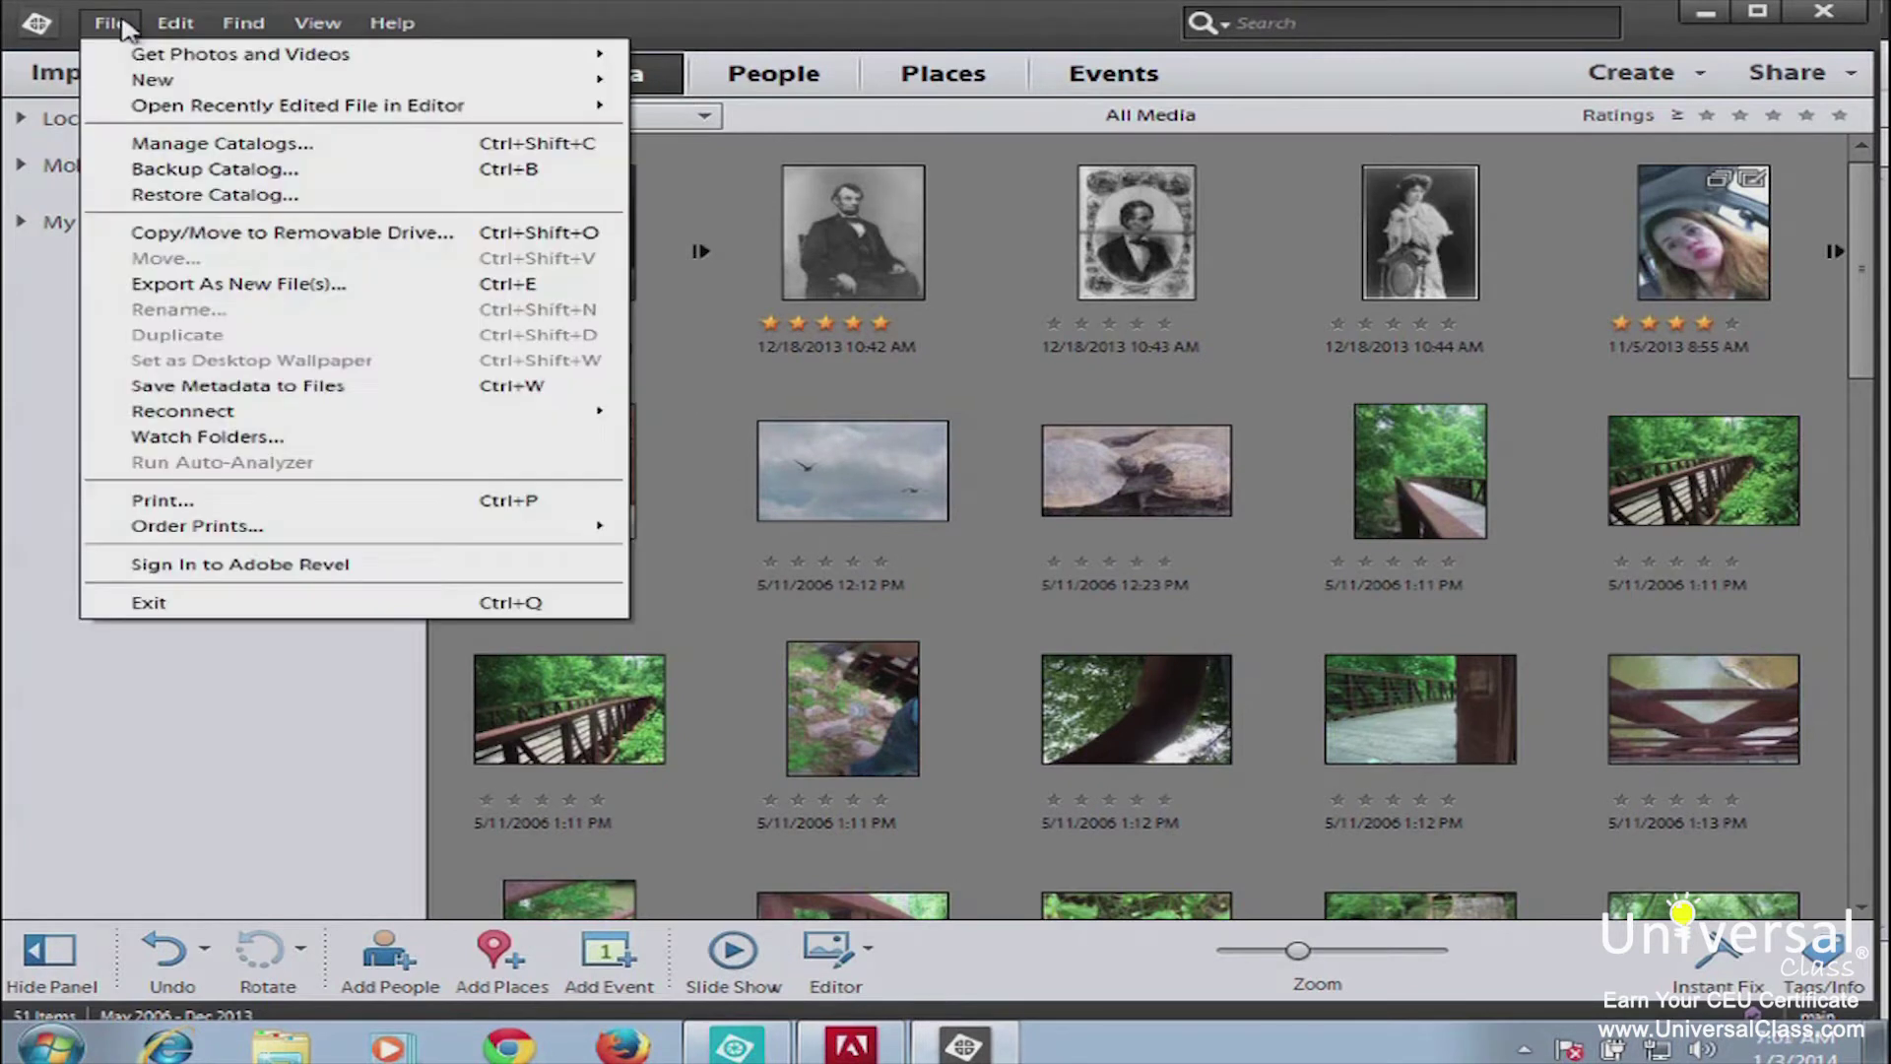
left_click(204, 152)
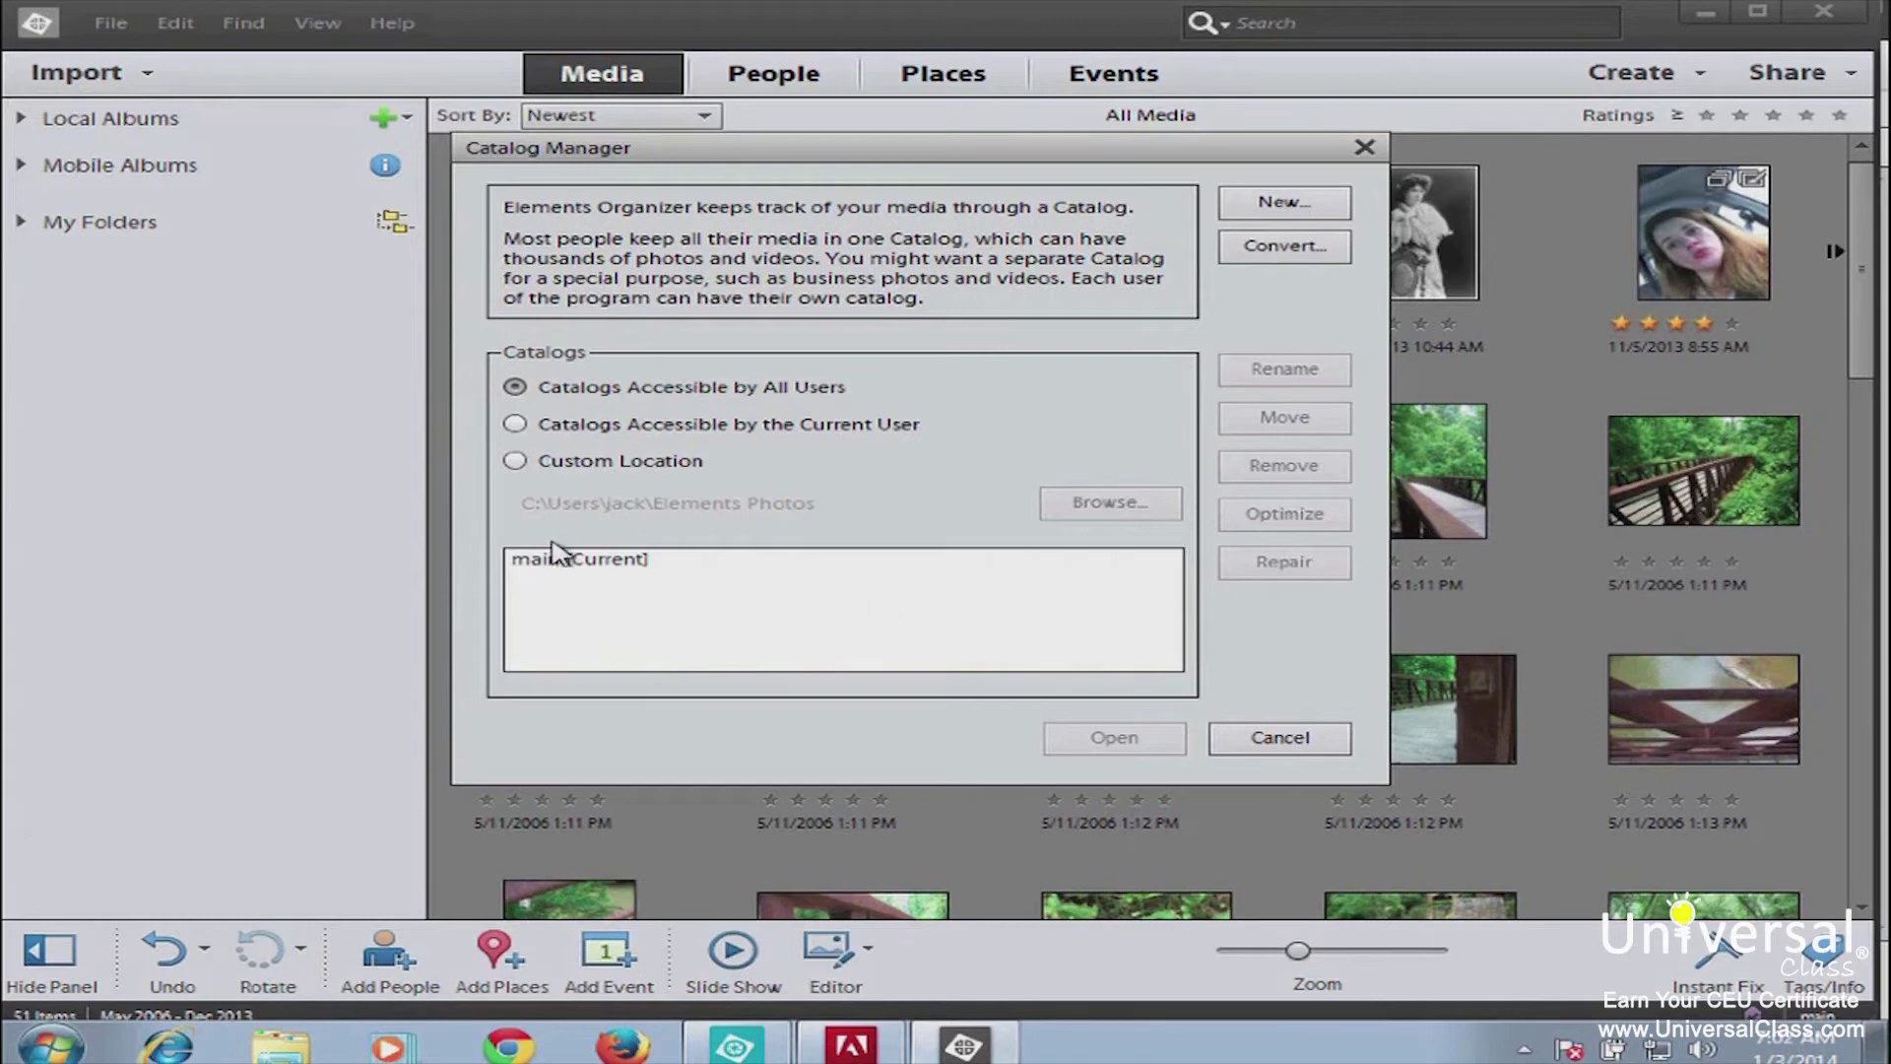
Step: Open the empty Sample catalog from the Custom Location list
left_click(516, 425)
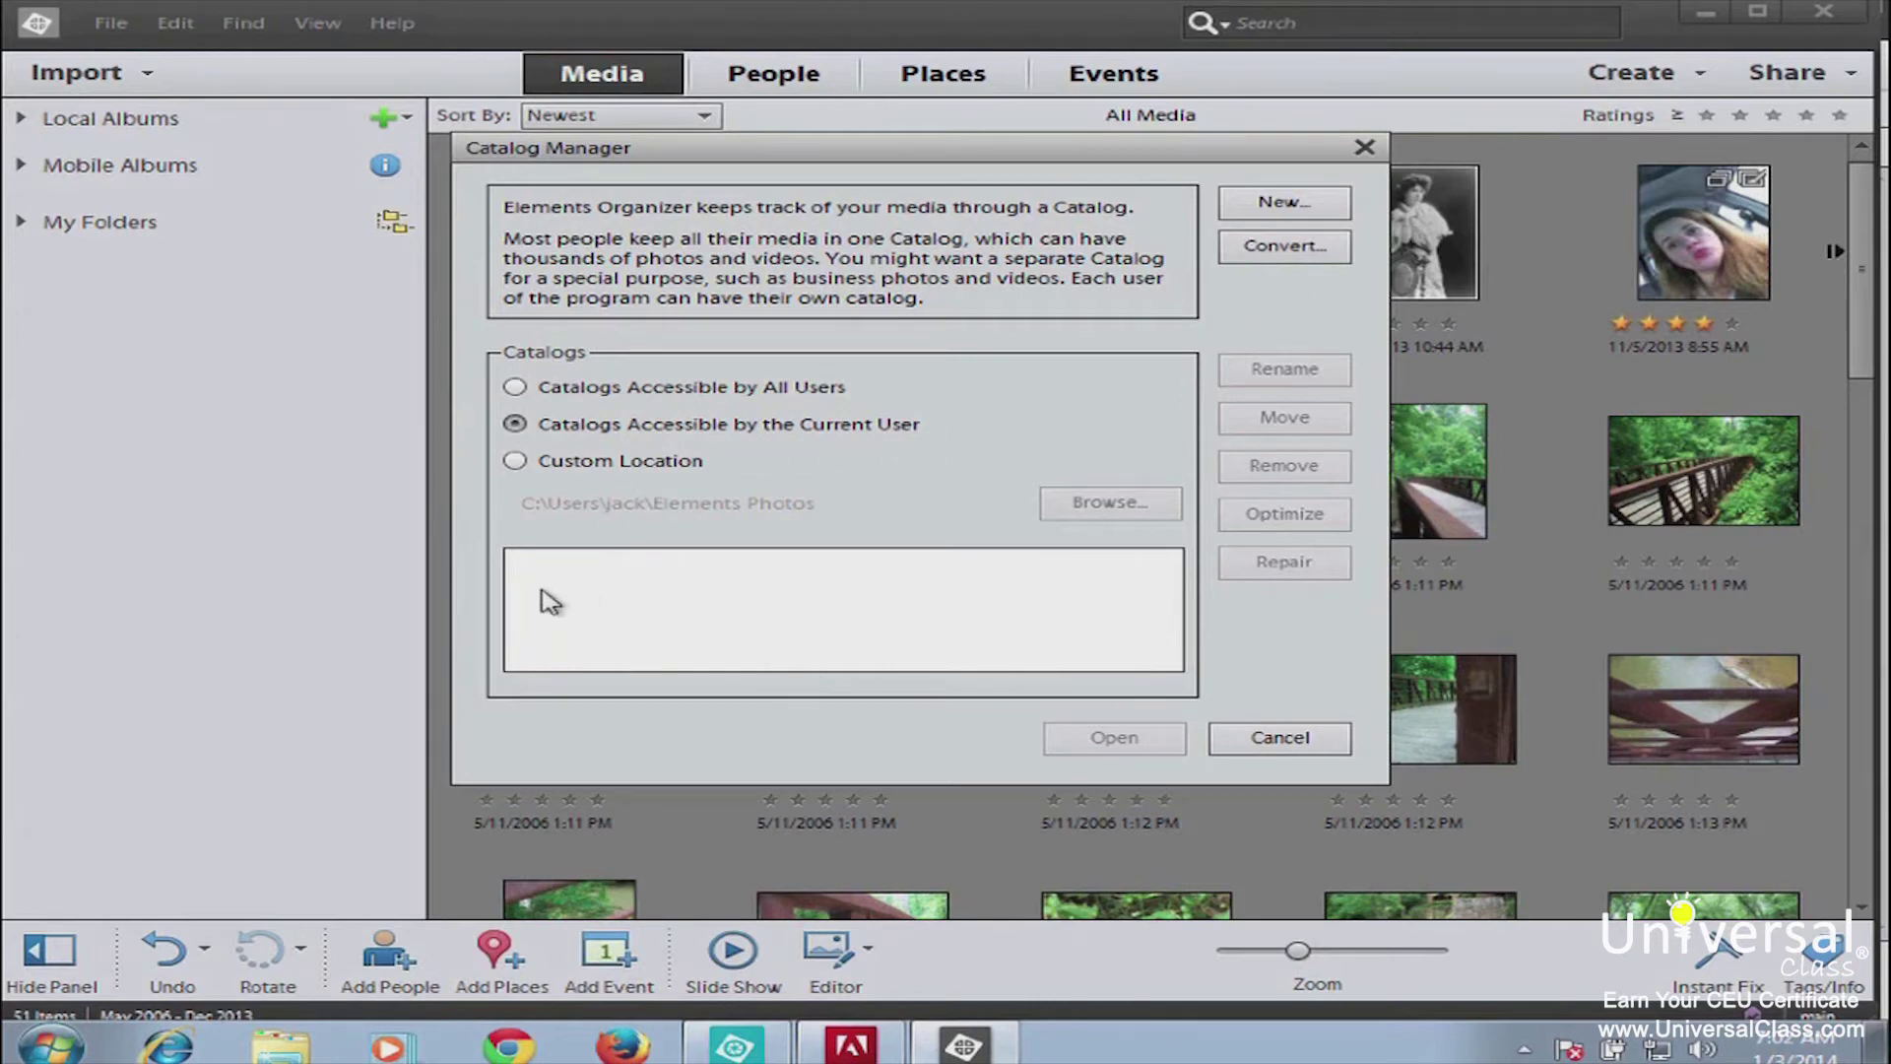
left_click(516, 461)
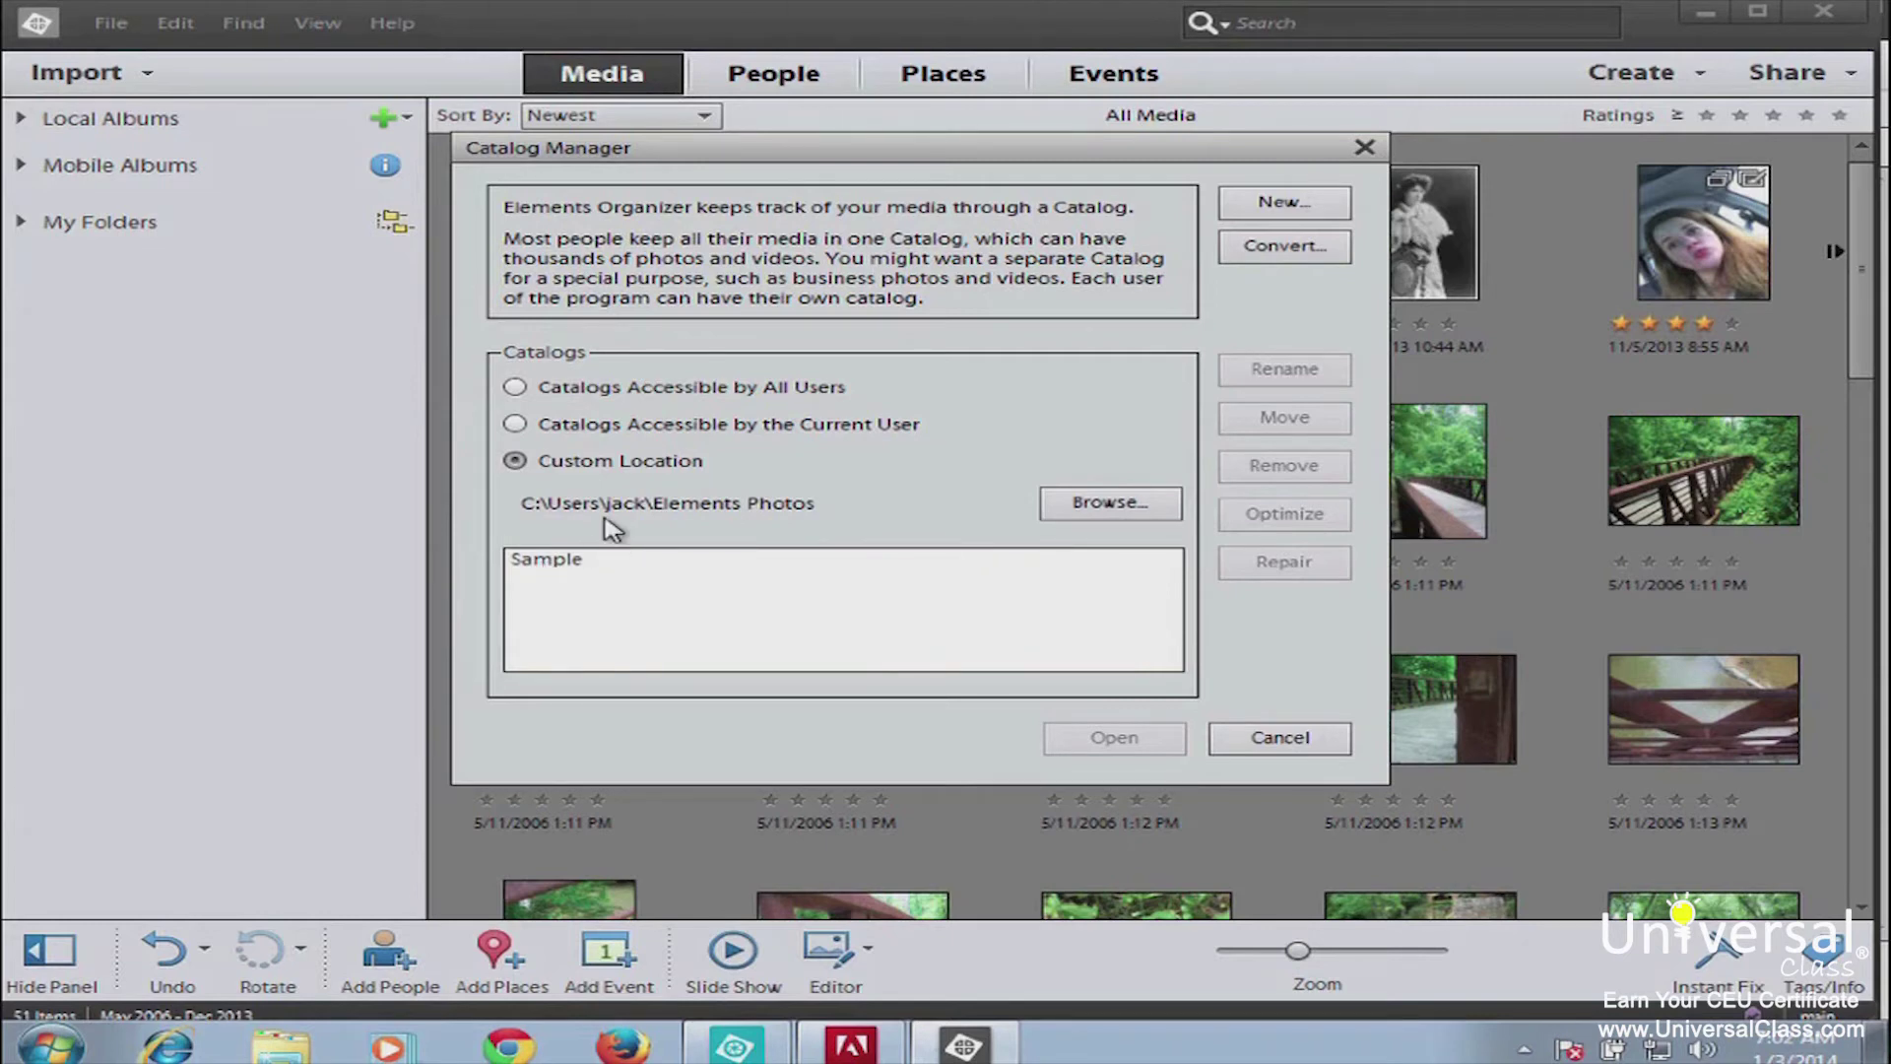
left_click(562, 561)
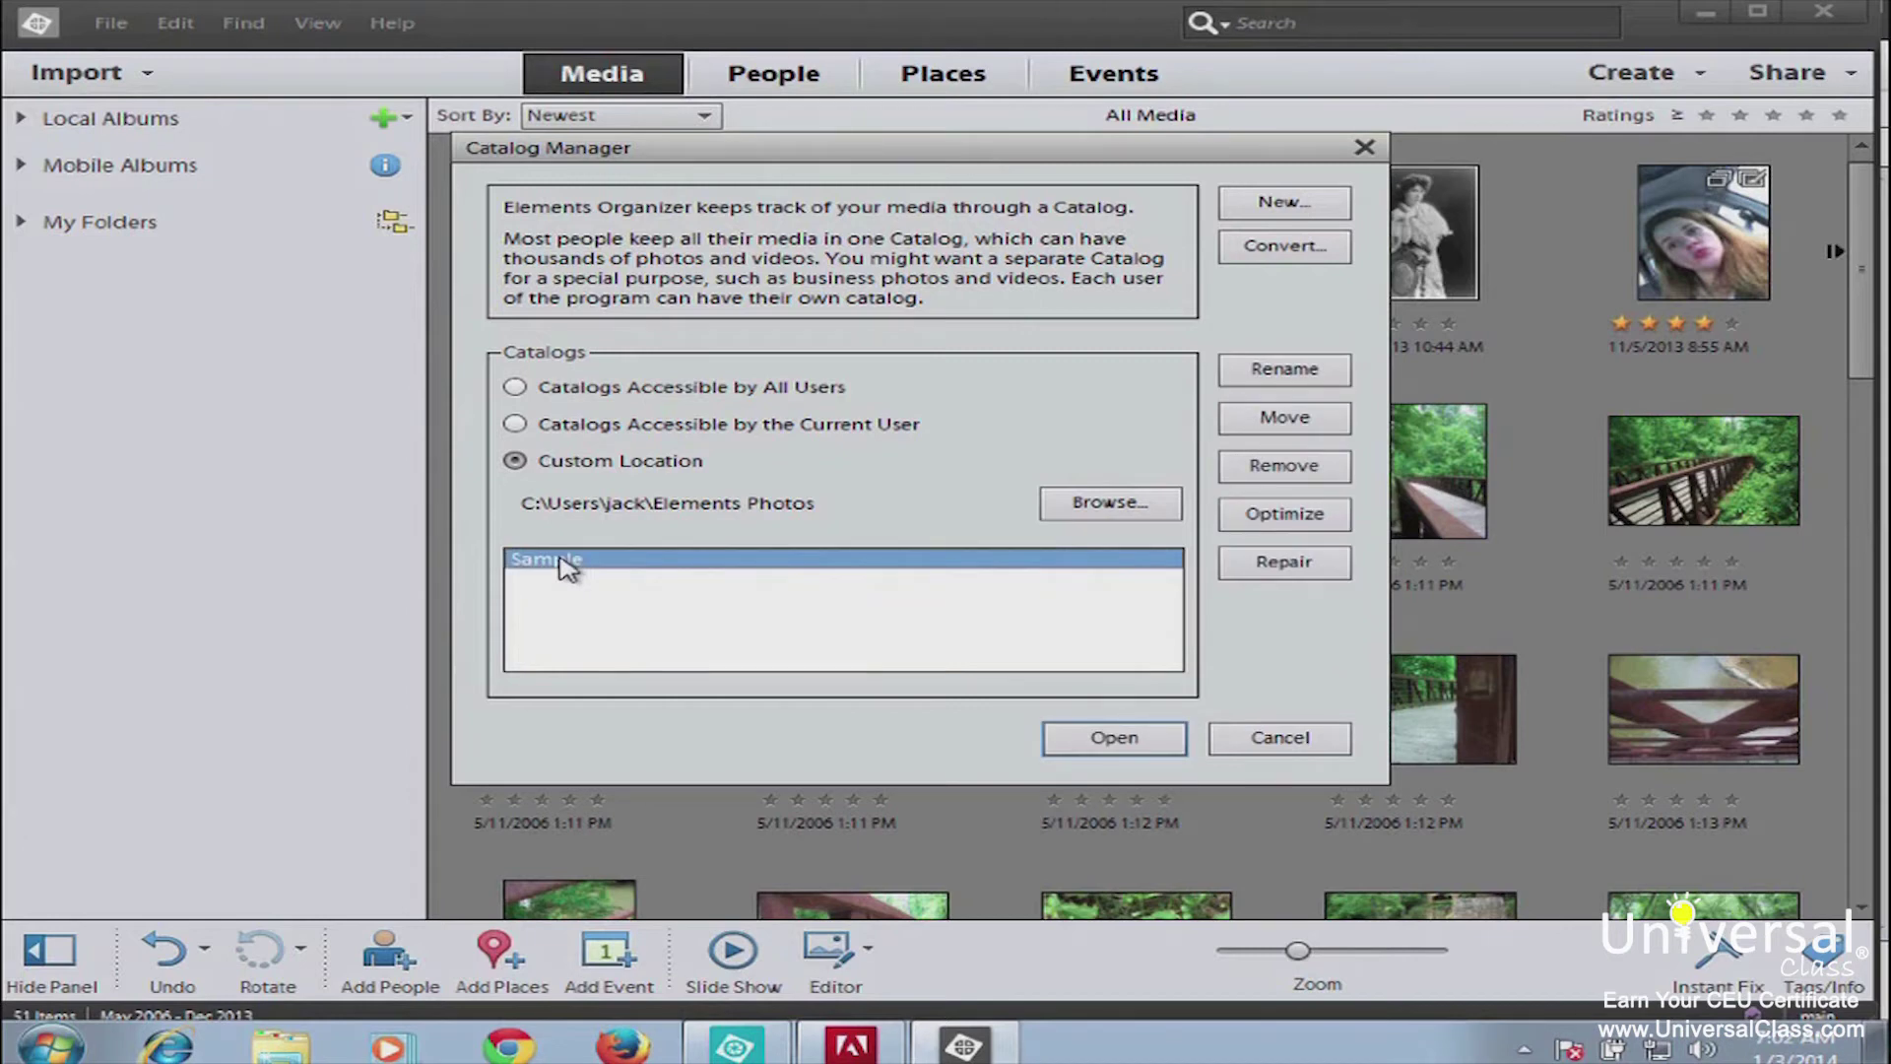
double_click(566, 563)
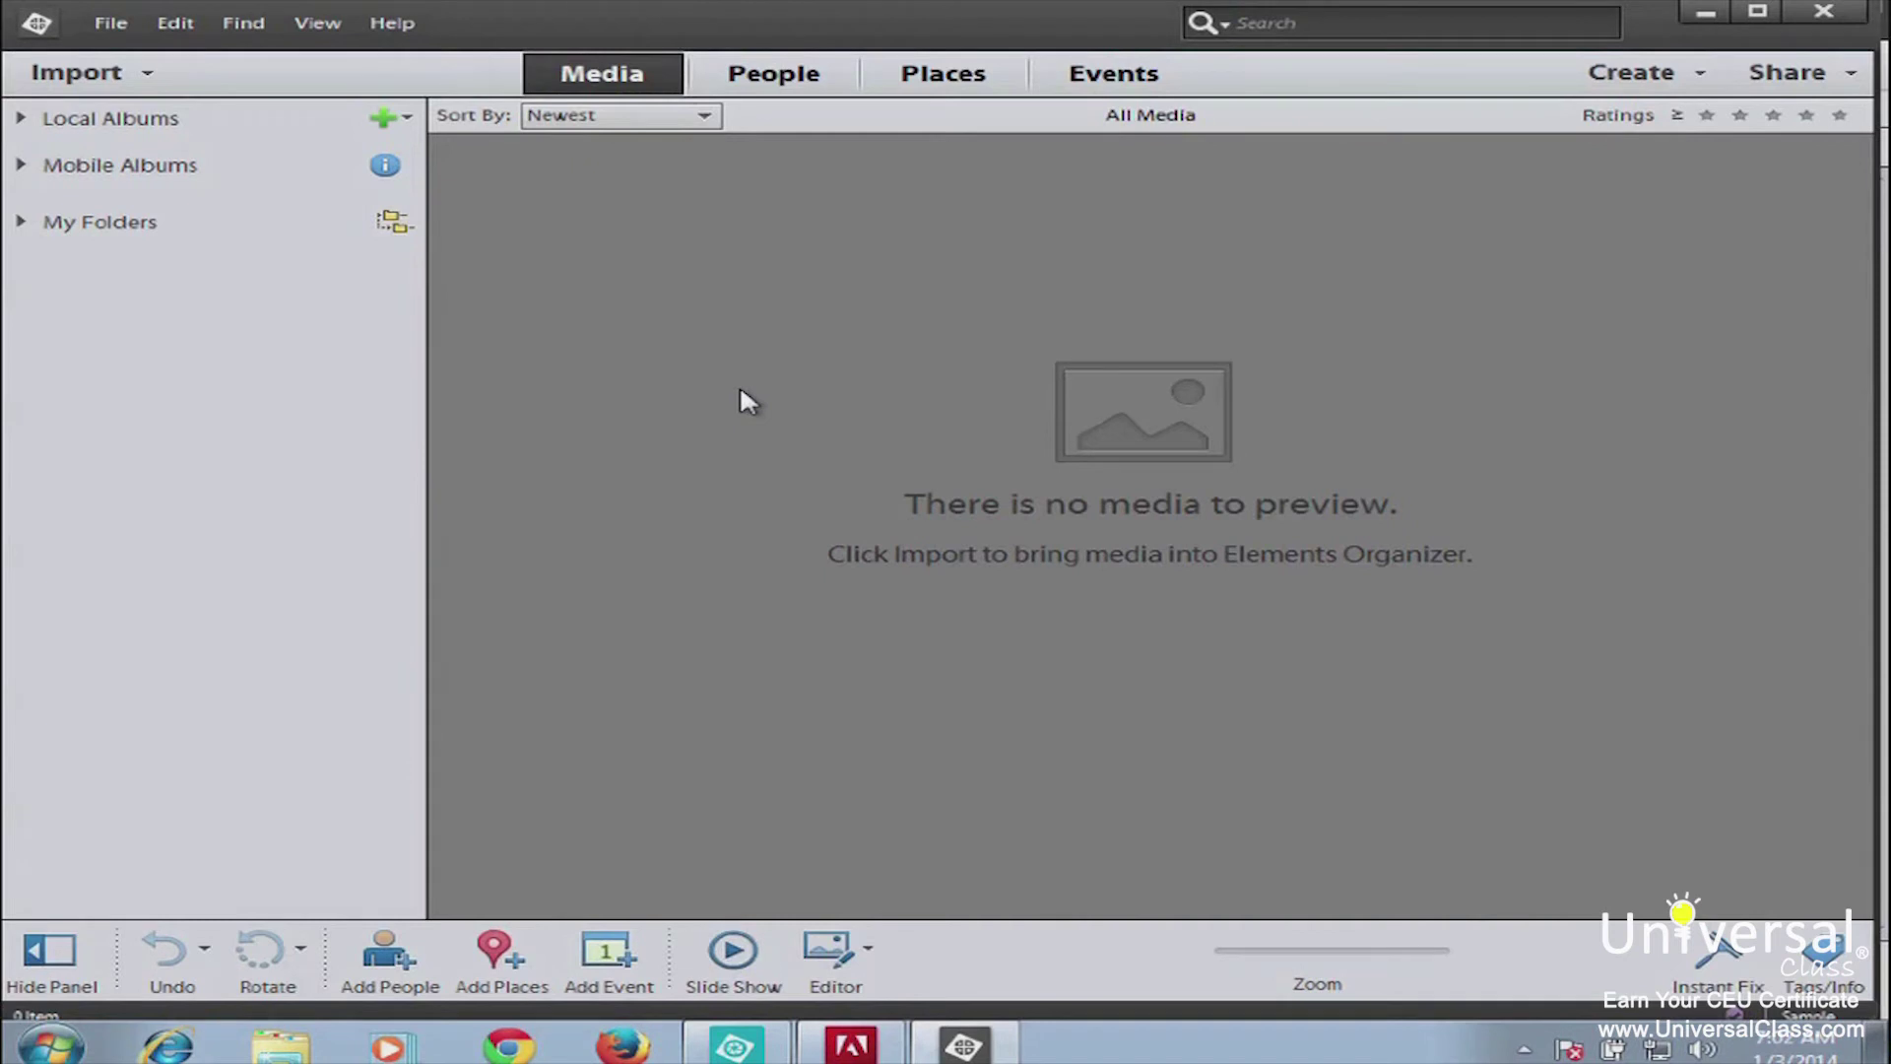
left_click(111, 23)
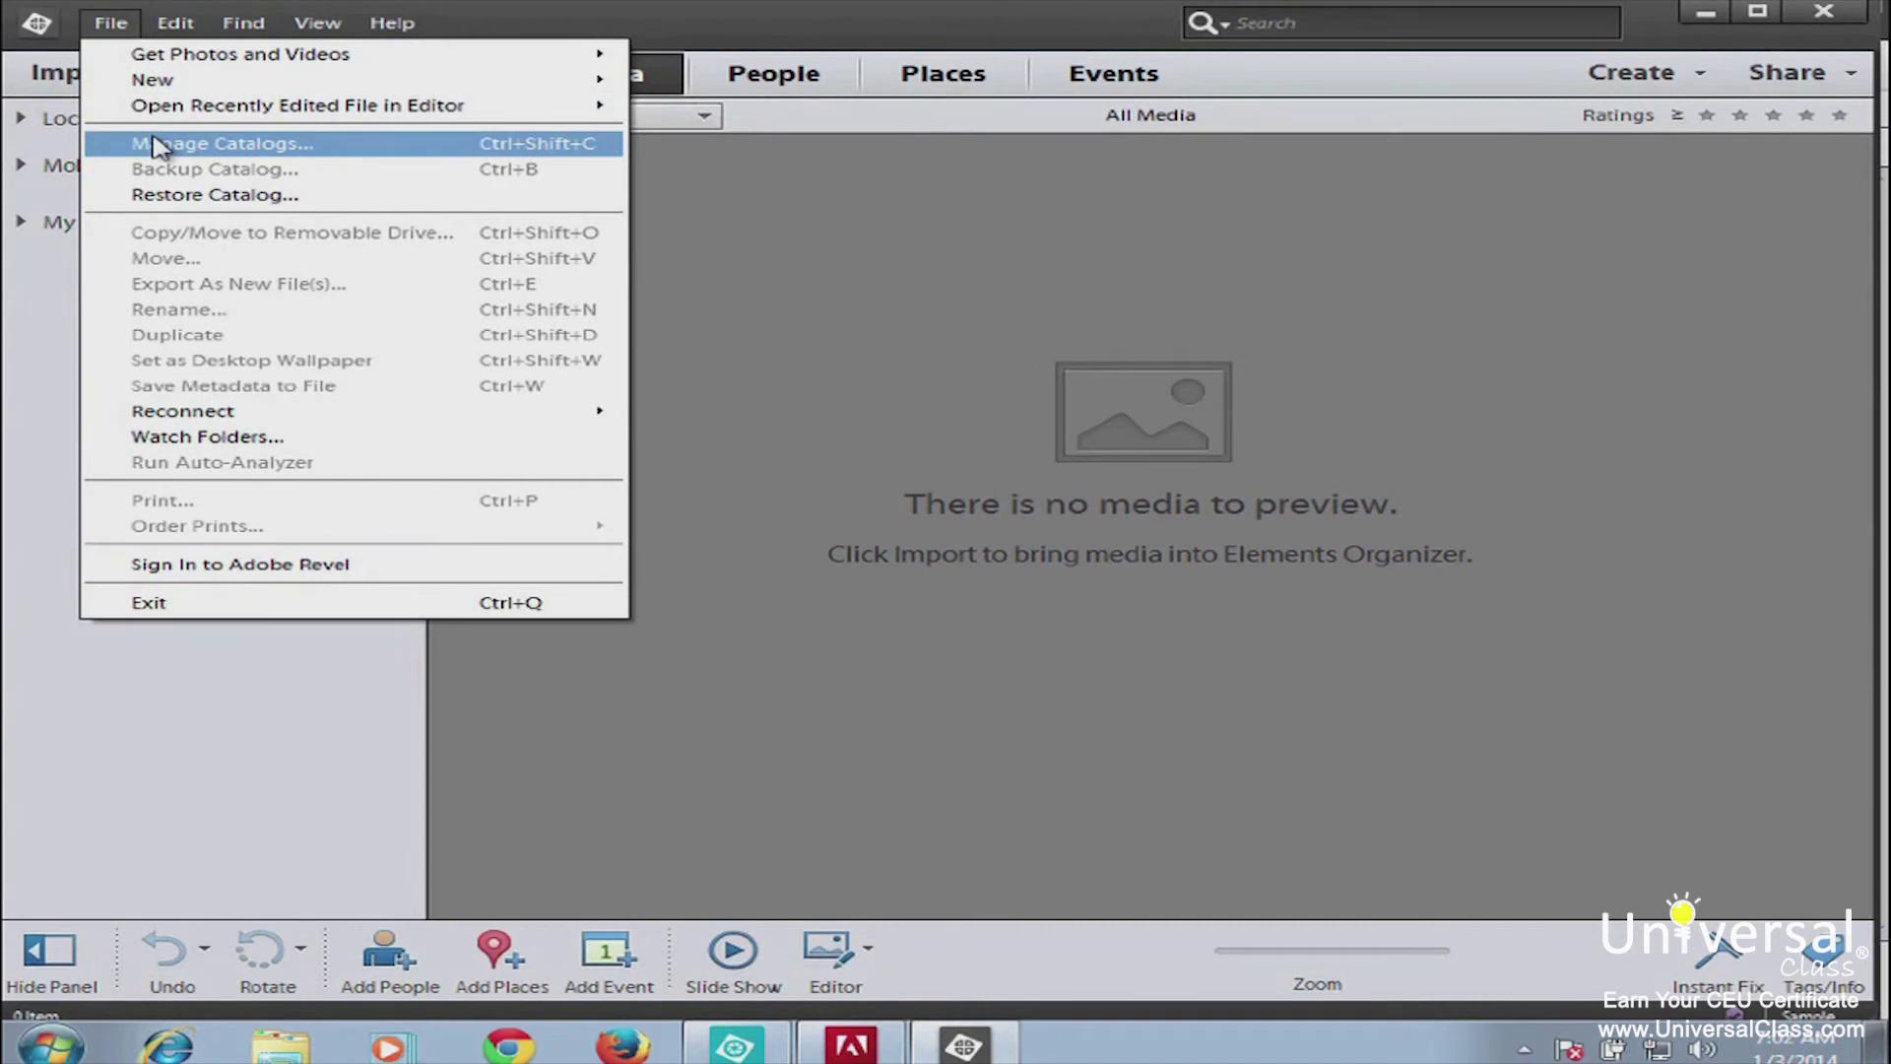
Step: In Catalog Manager, list catalogs accessible by all users and select the main catalog
left_click(158, 146)
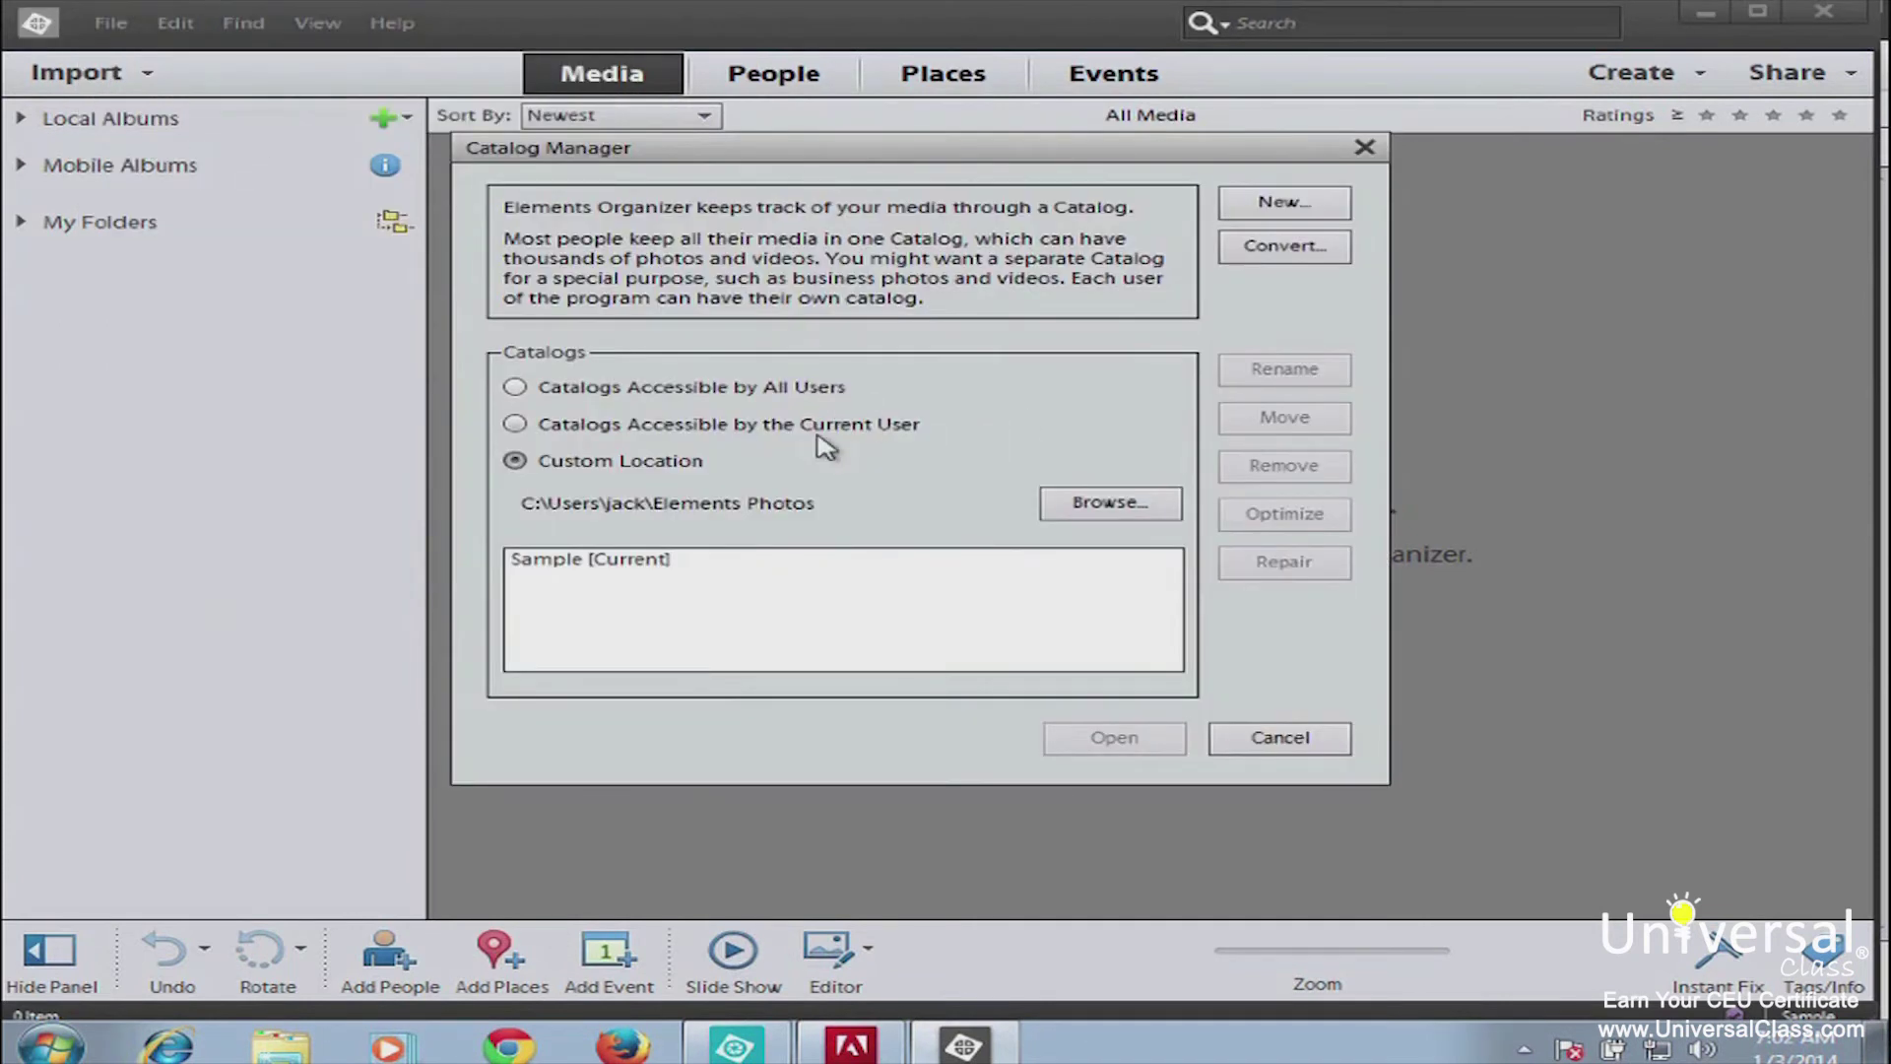
left_click(511, 389)
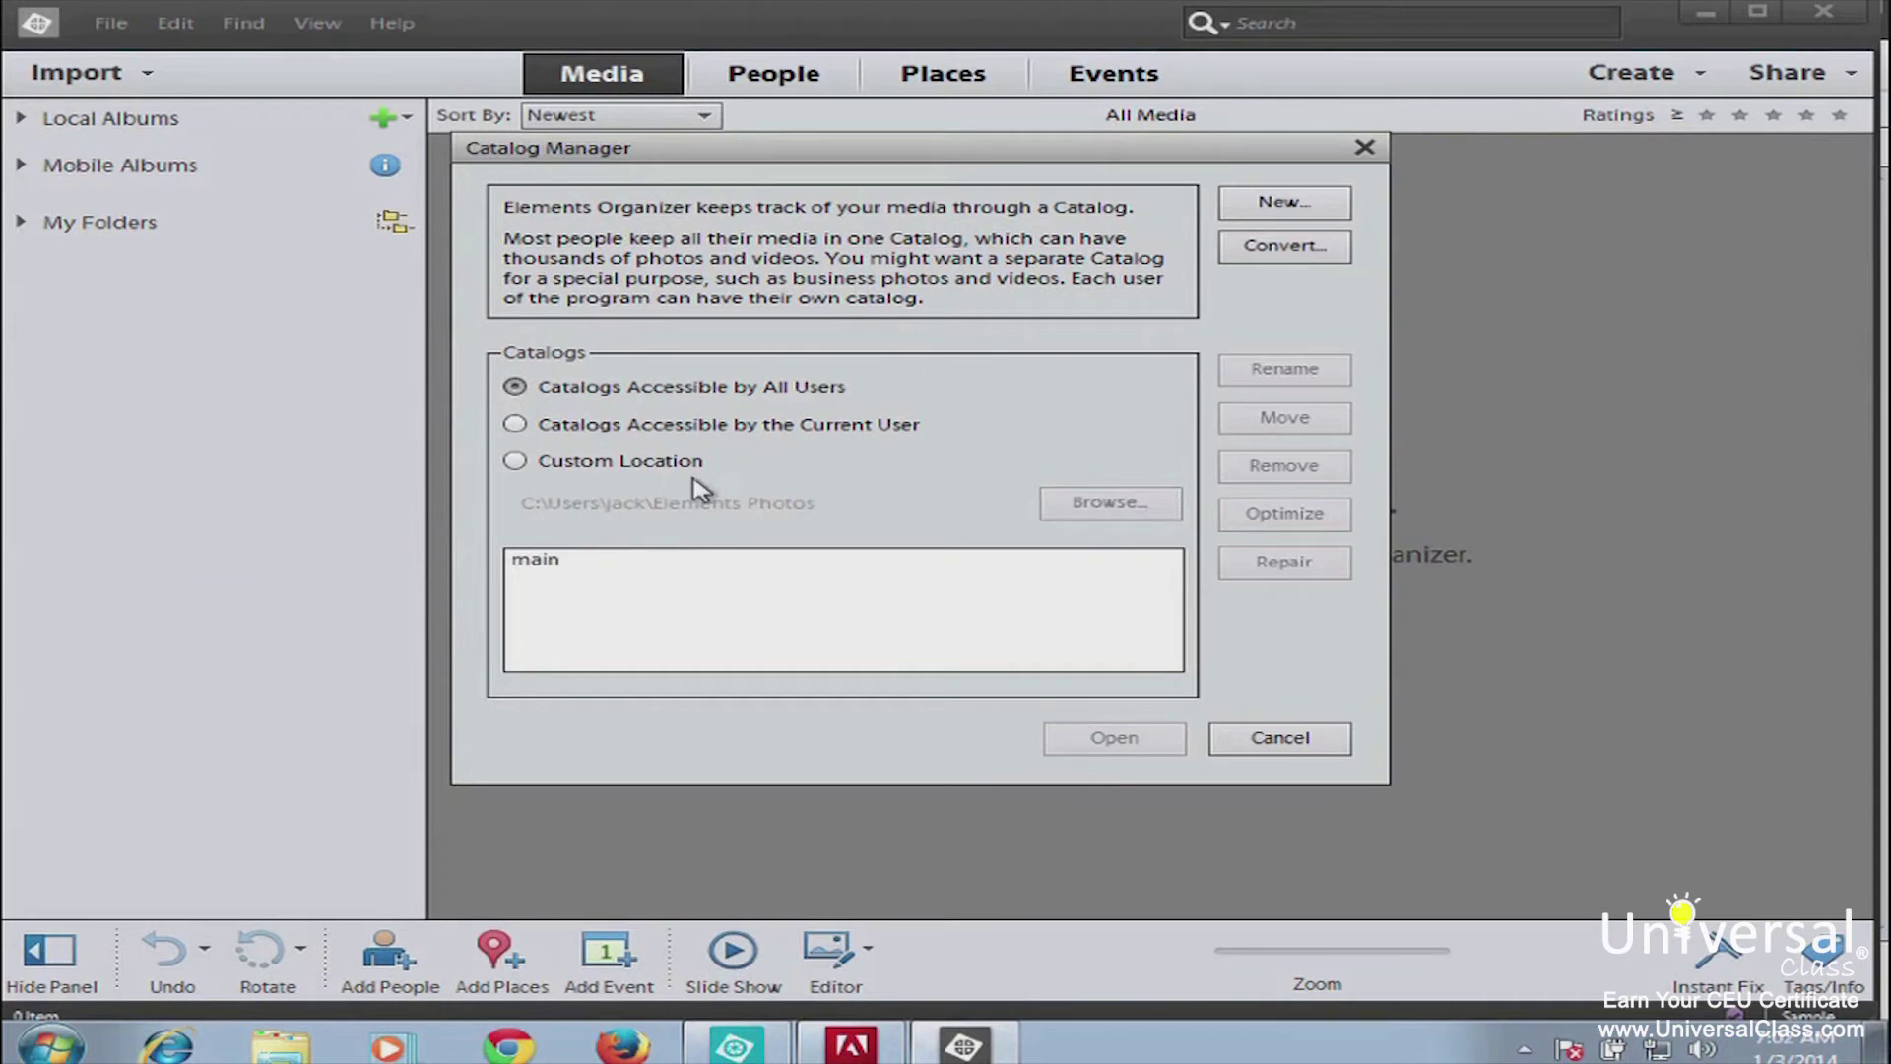
left_click(539, 565)
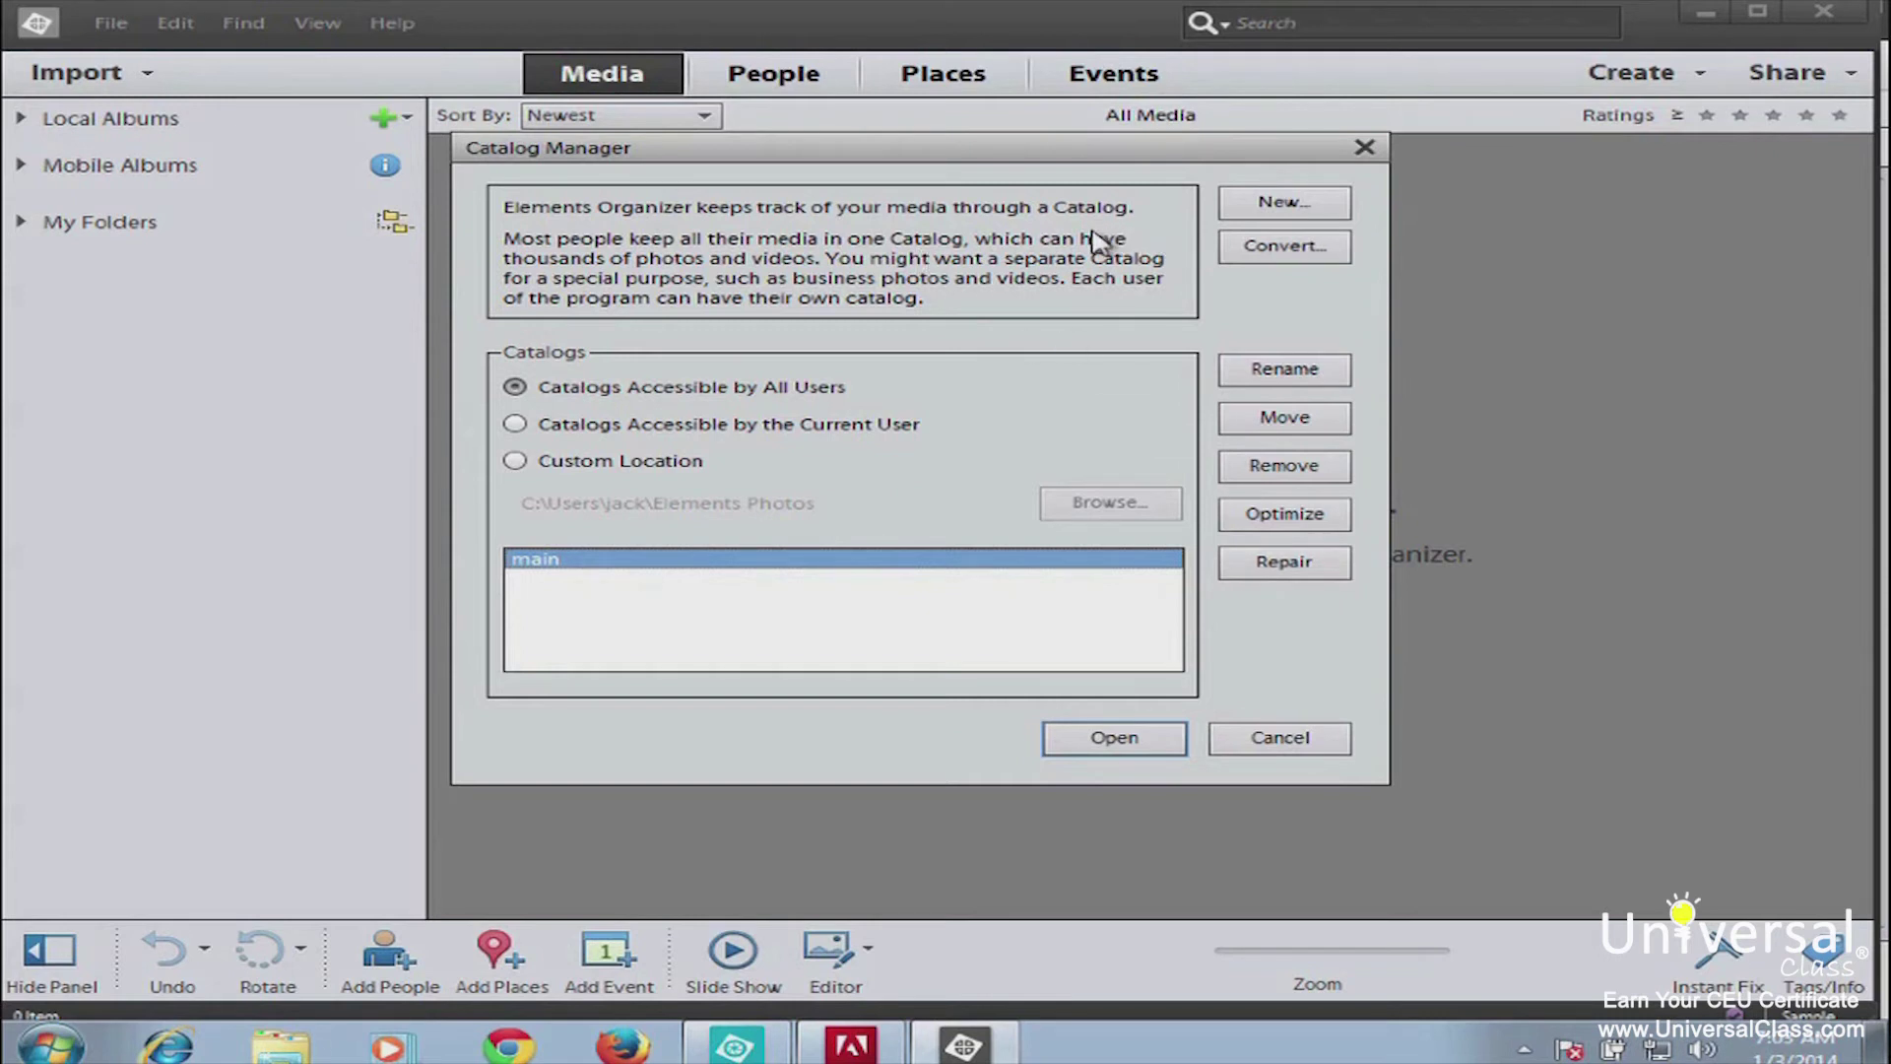
left_click(1298, 212)
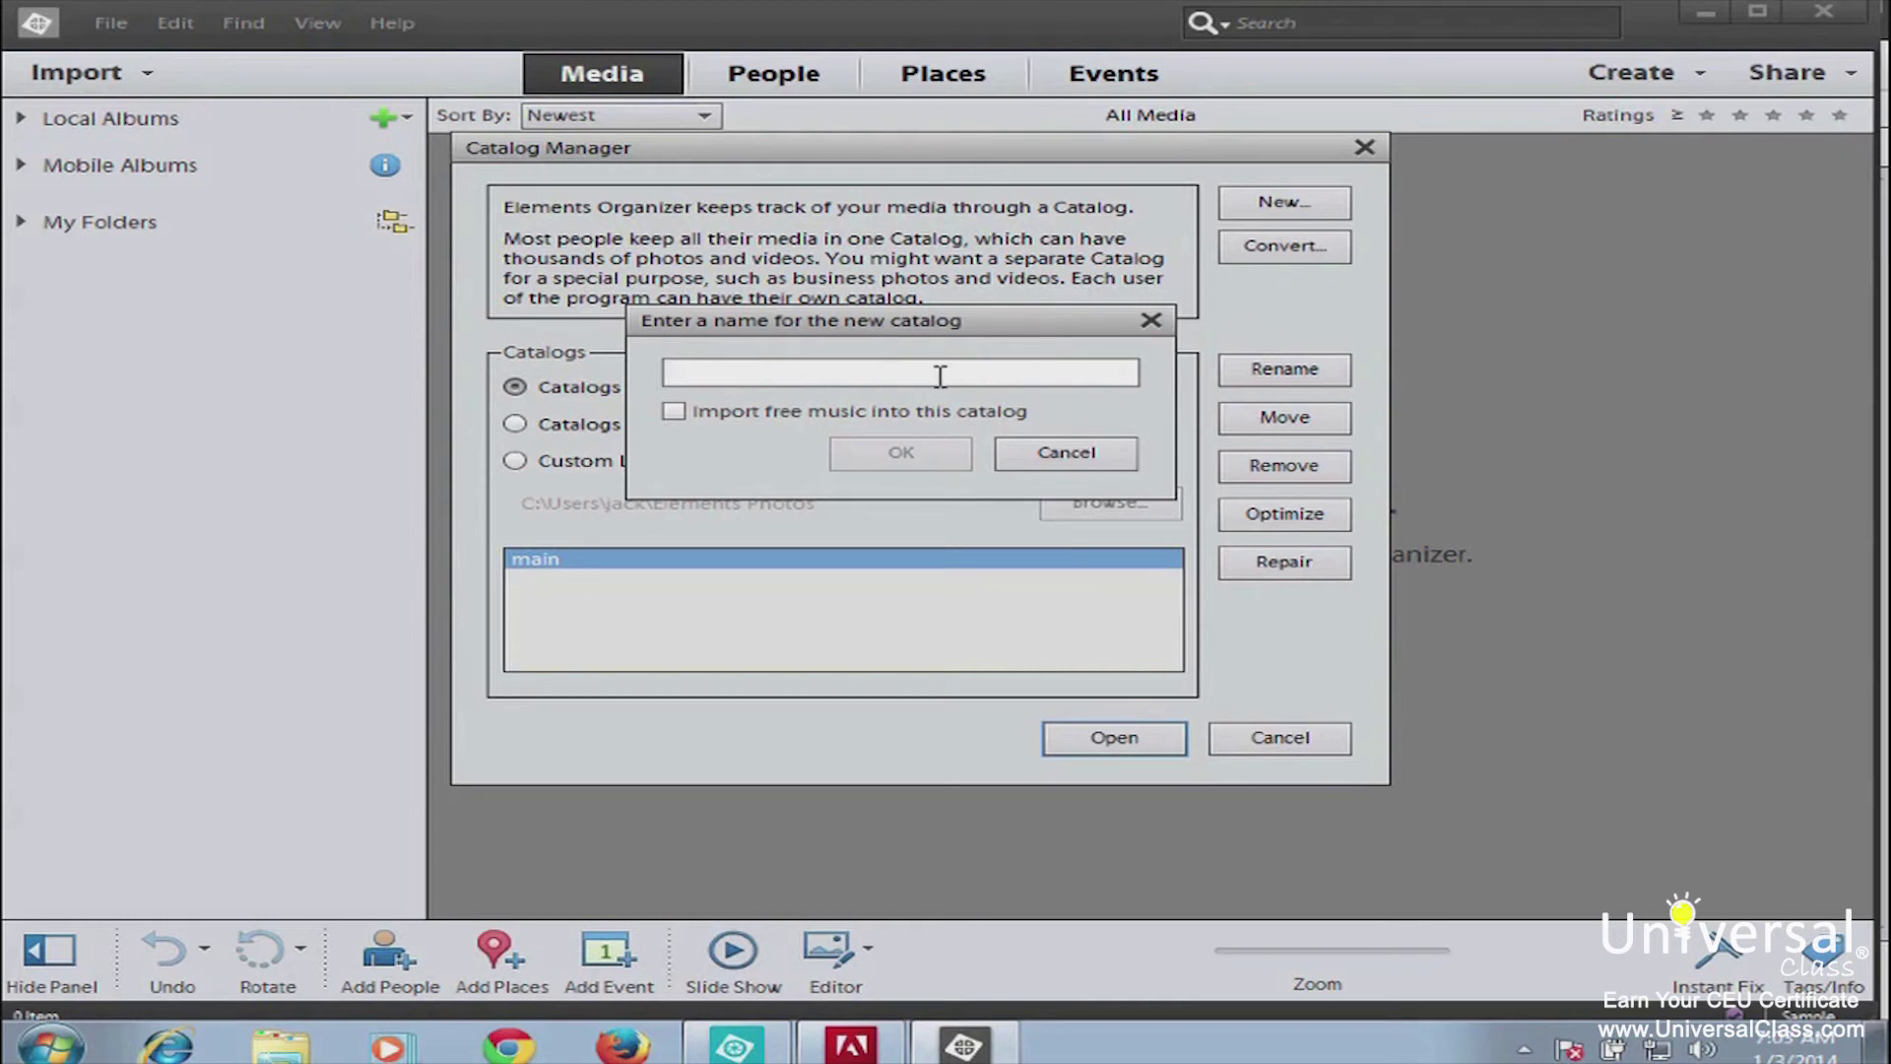
left_click(1152, 321)
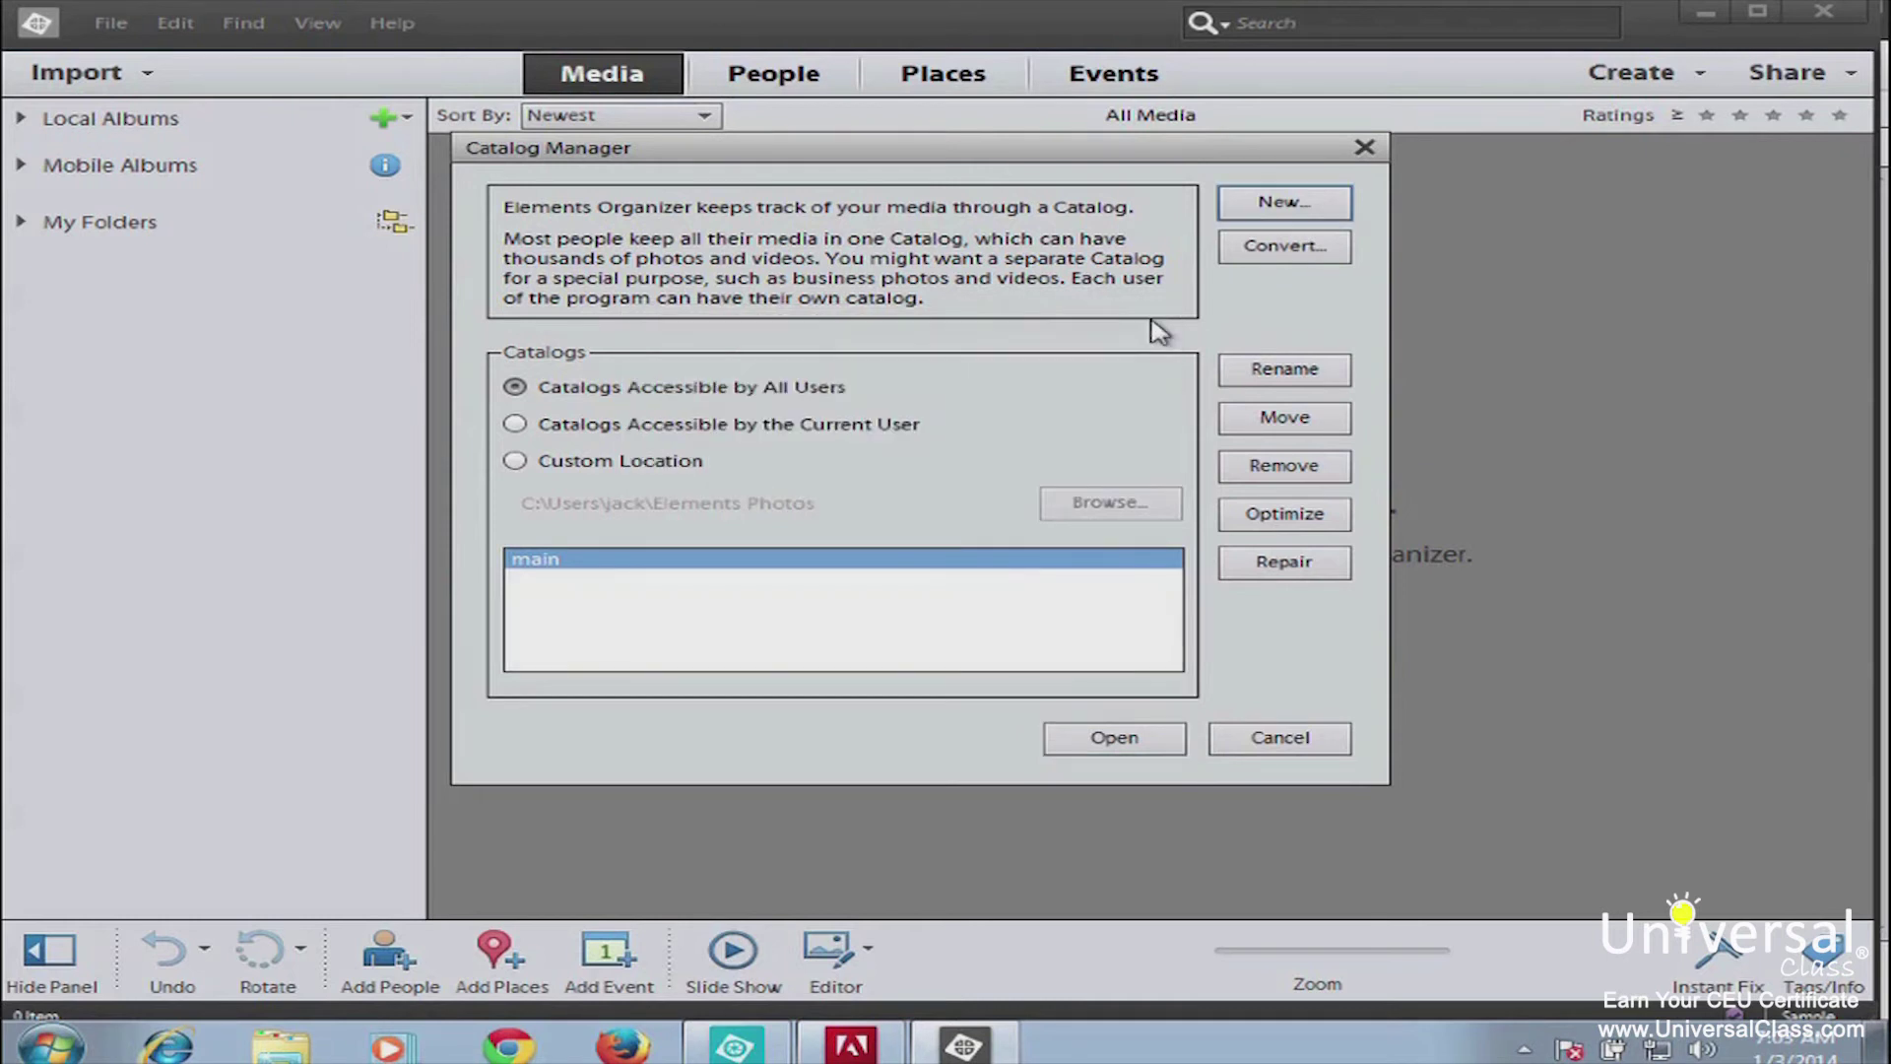
left_click(1257, 256)
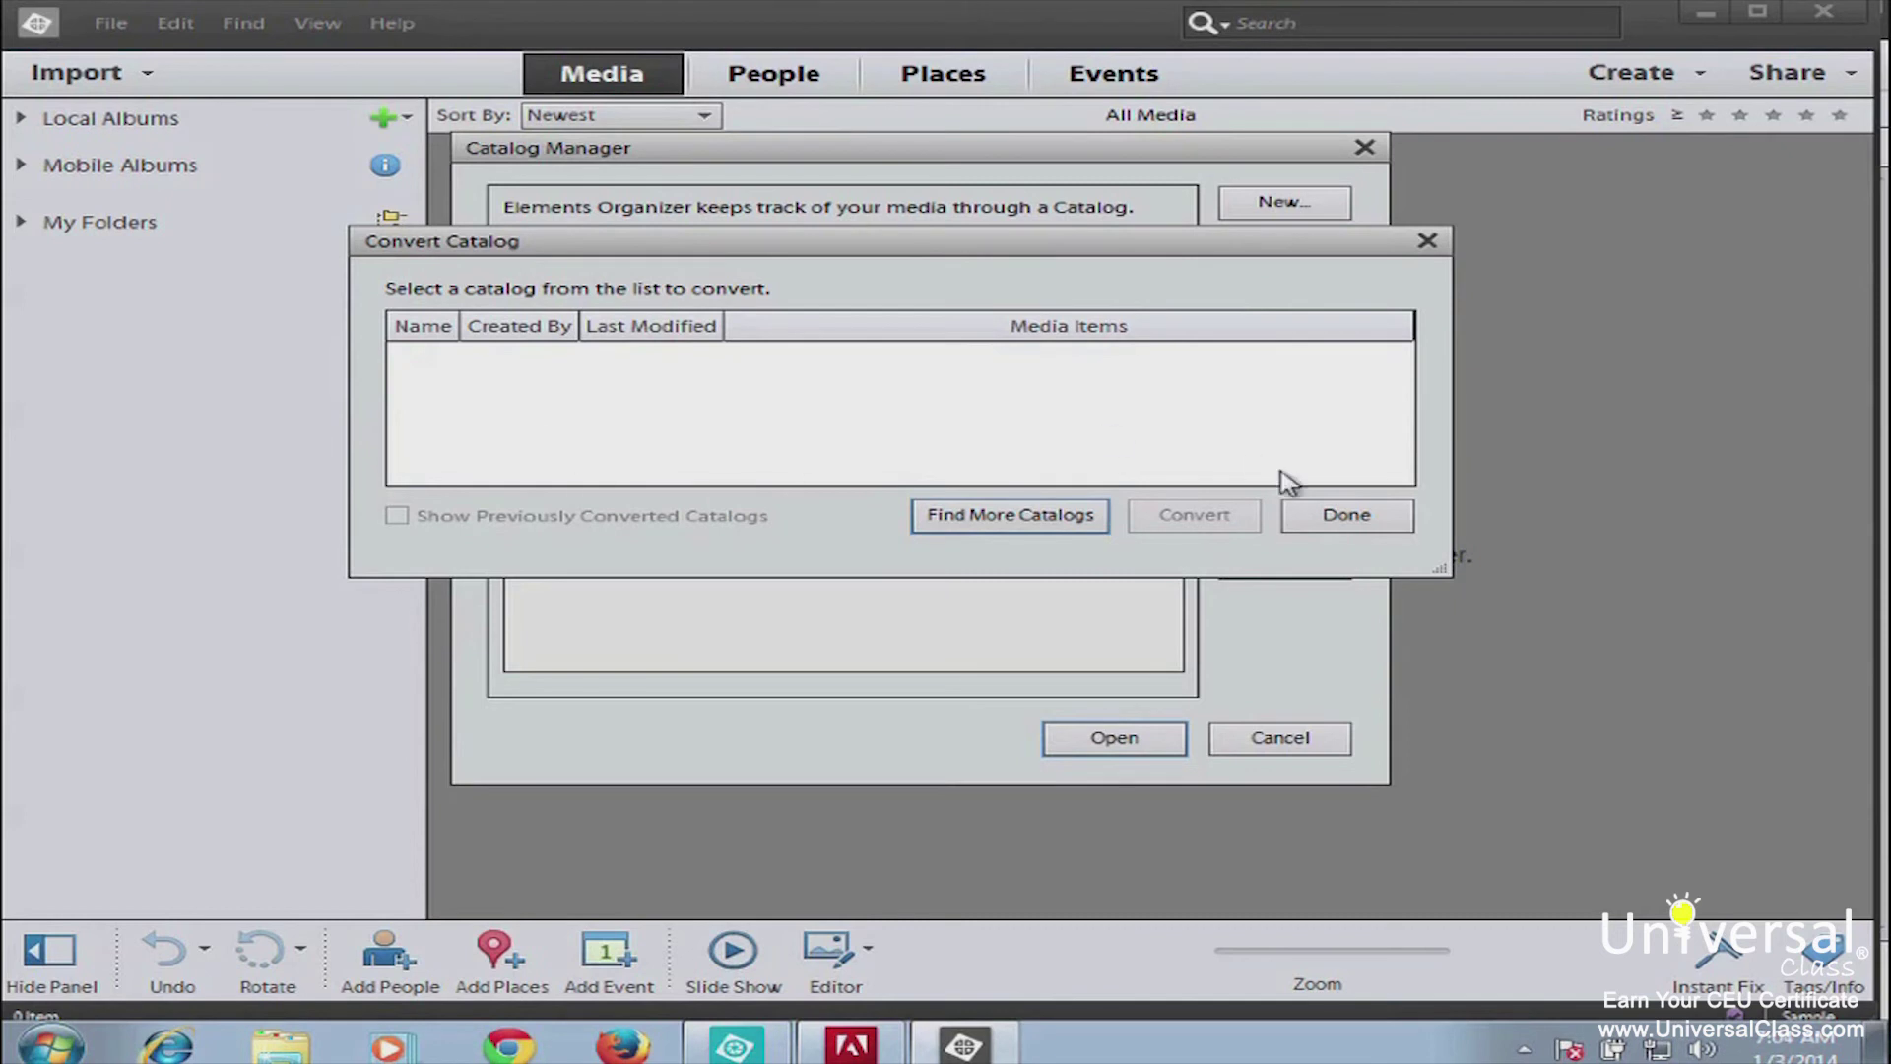
left_click(1362, 530)
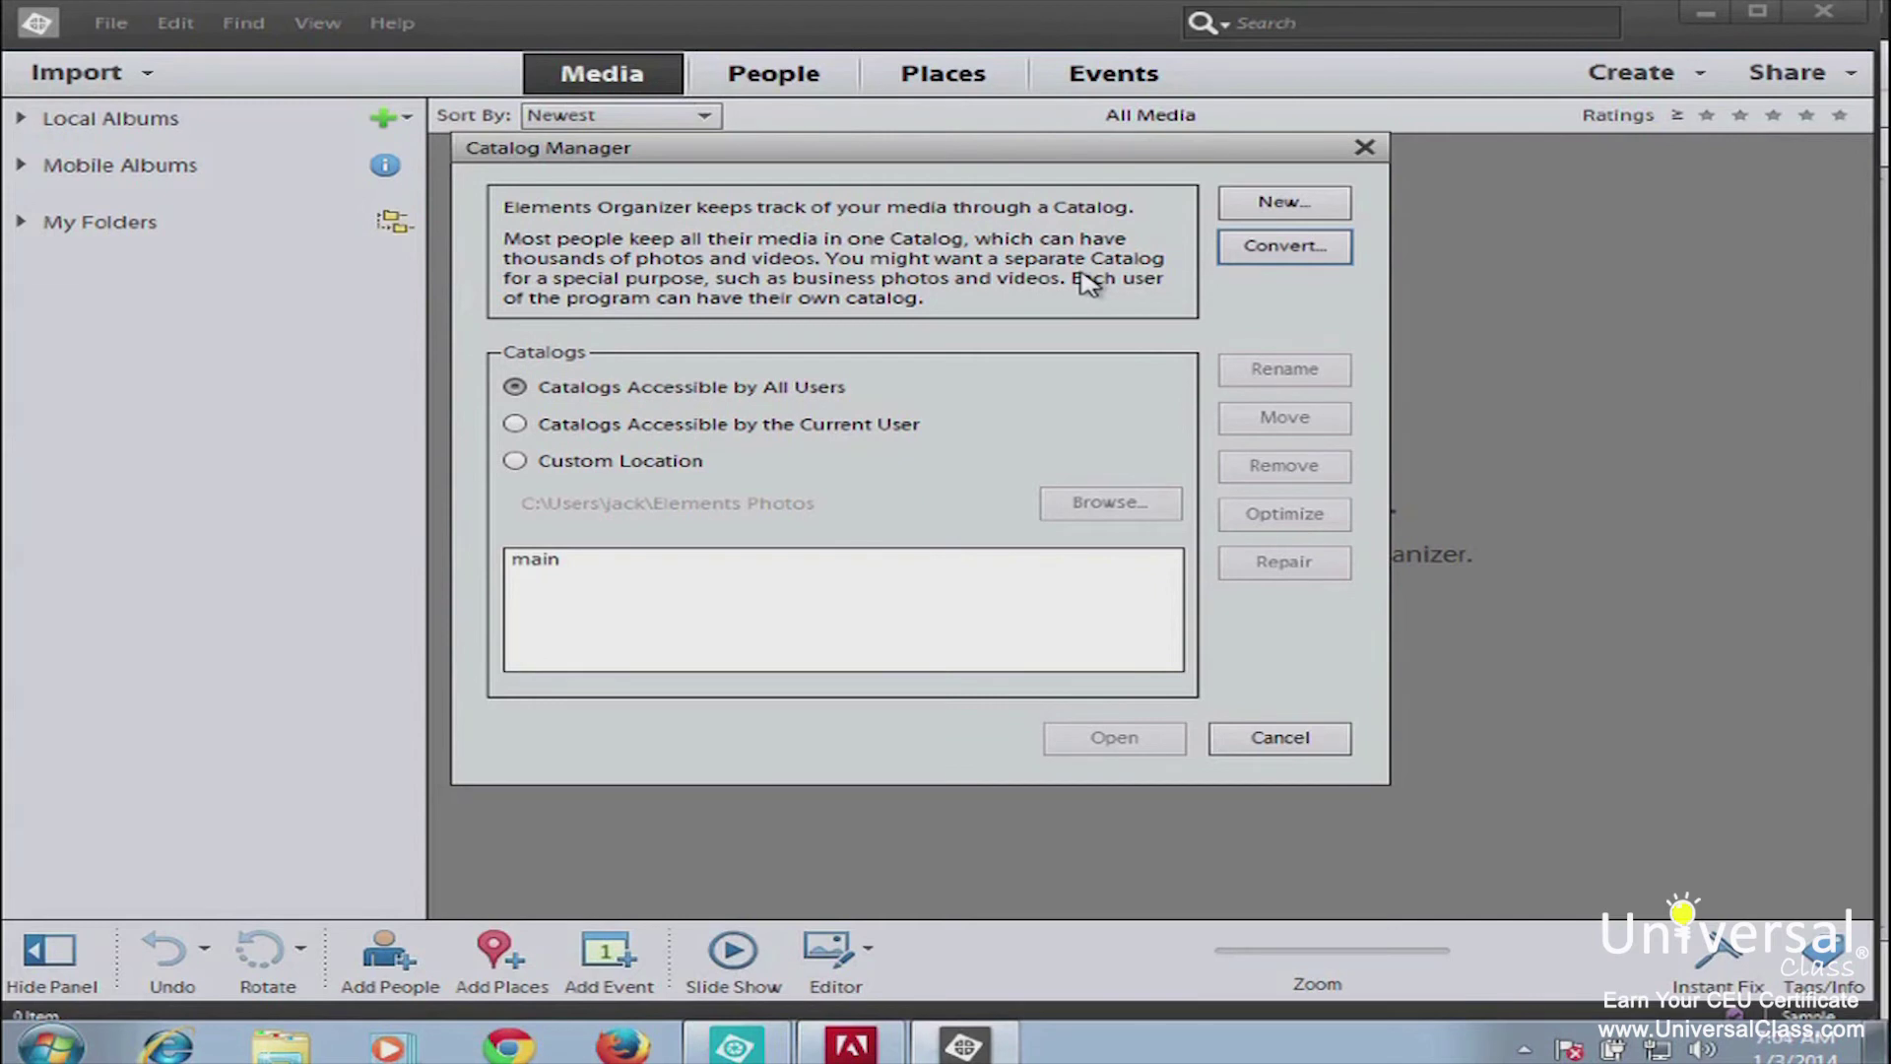
left_click(1364, 150)
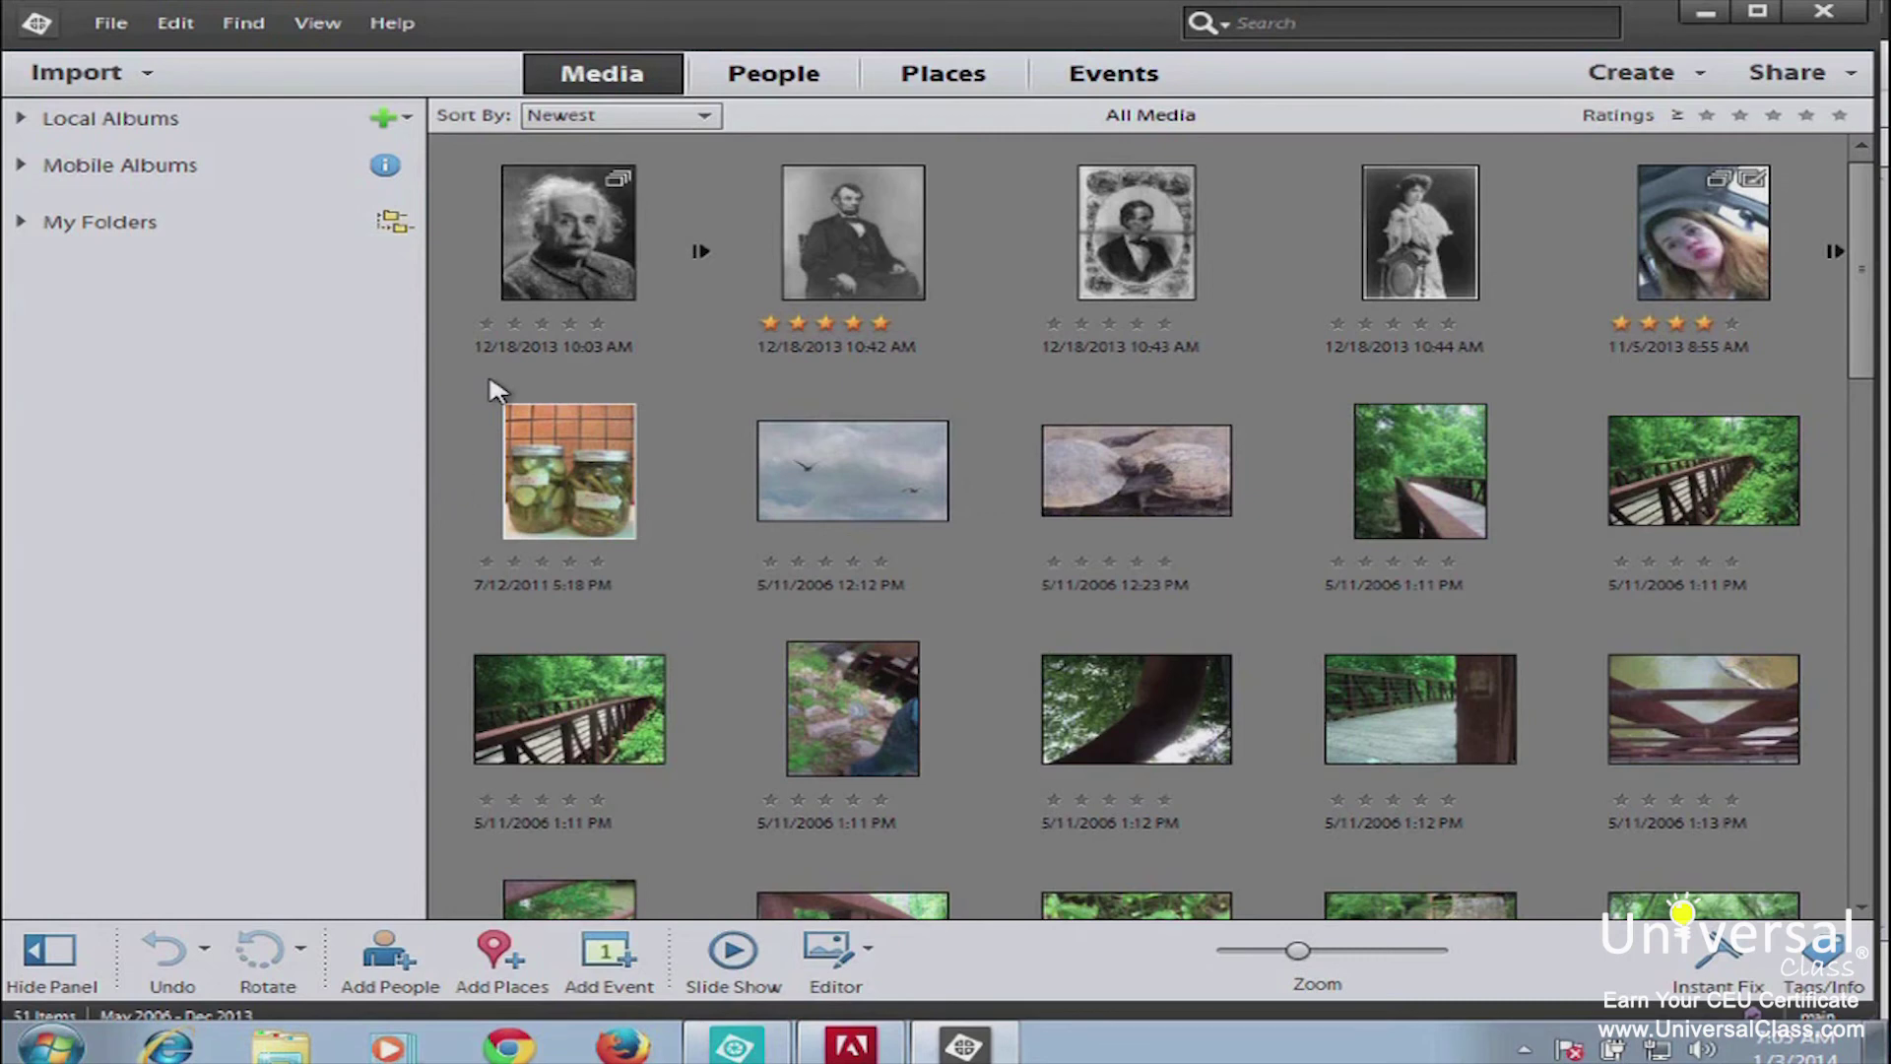
Step: Start a Full Backup of the catalog and advance to Destination Settings
left_click(117, 28)
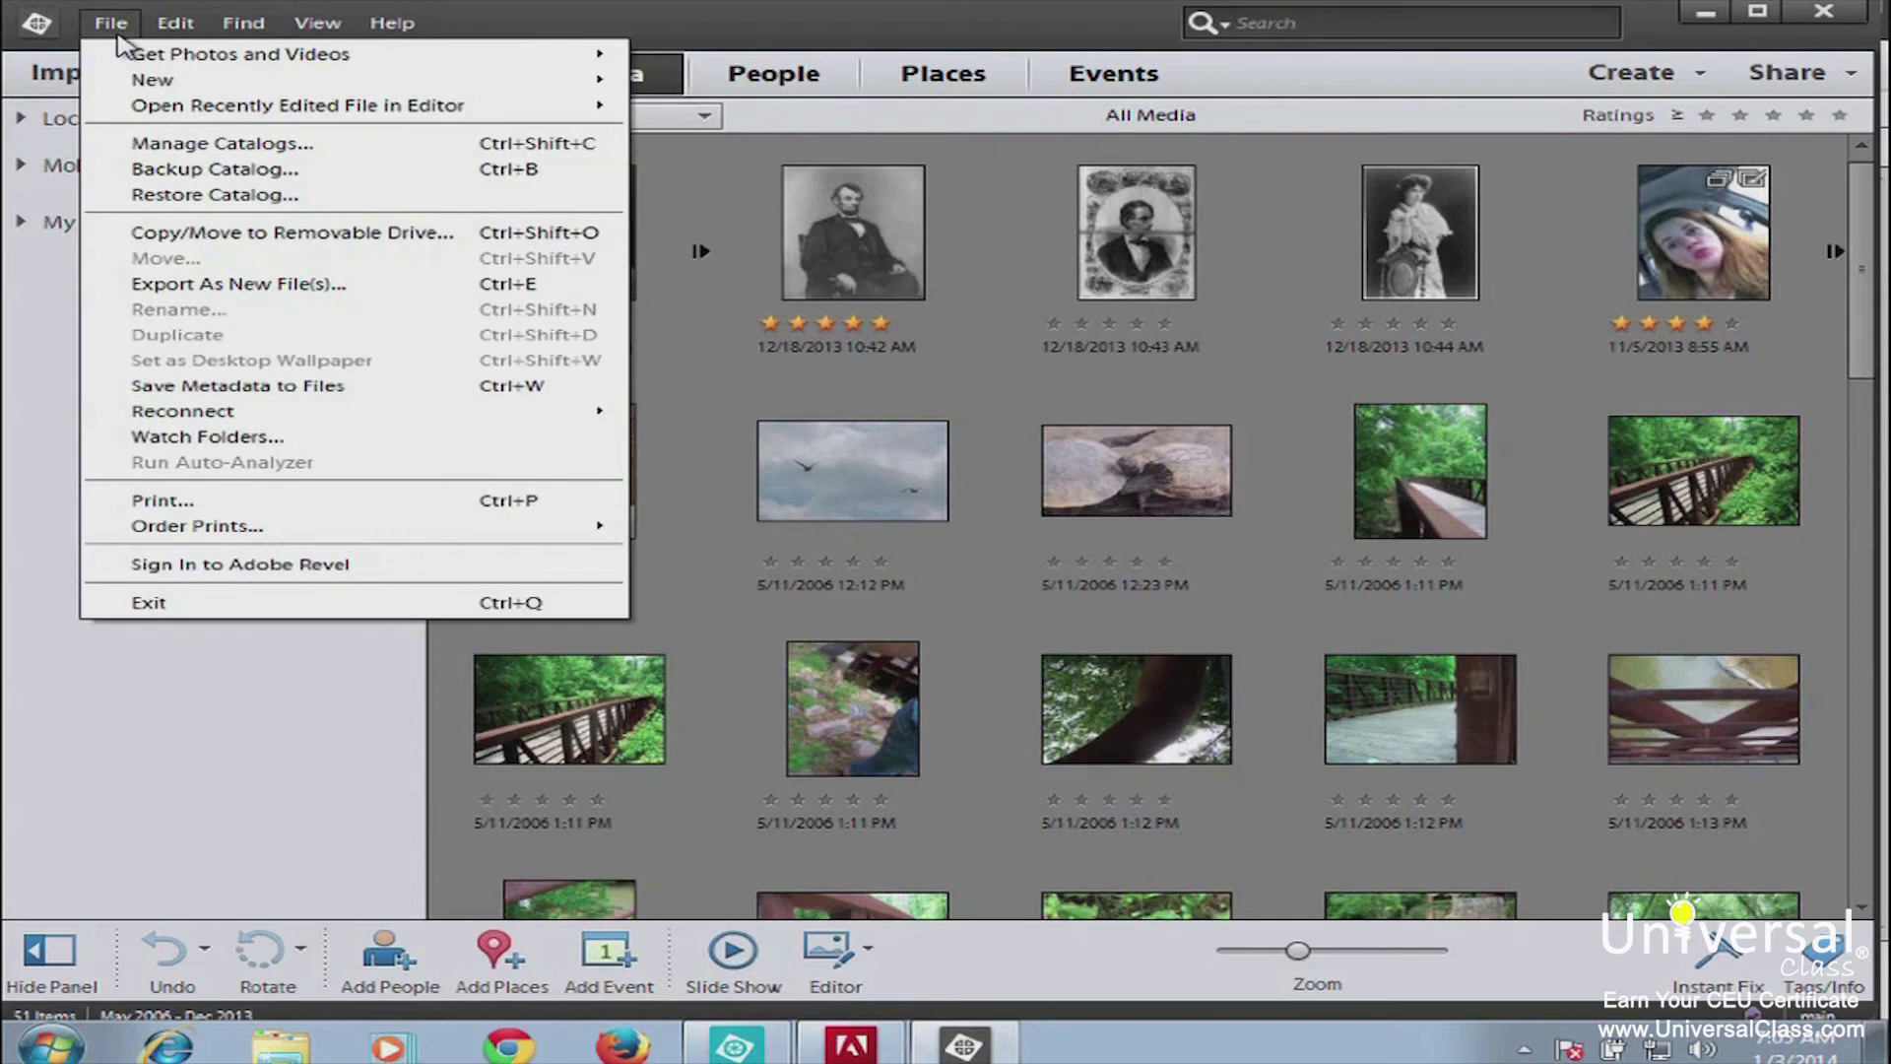
left_click(502, 188)
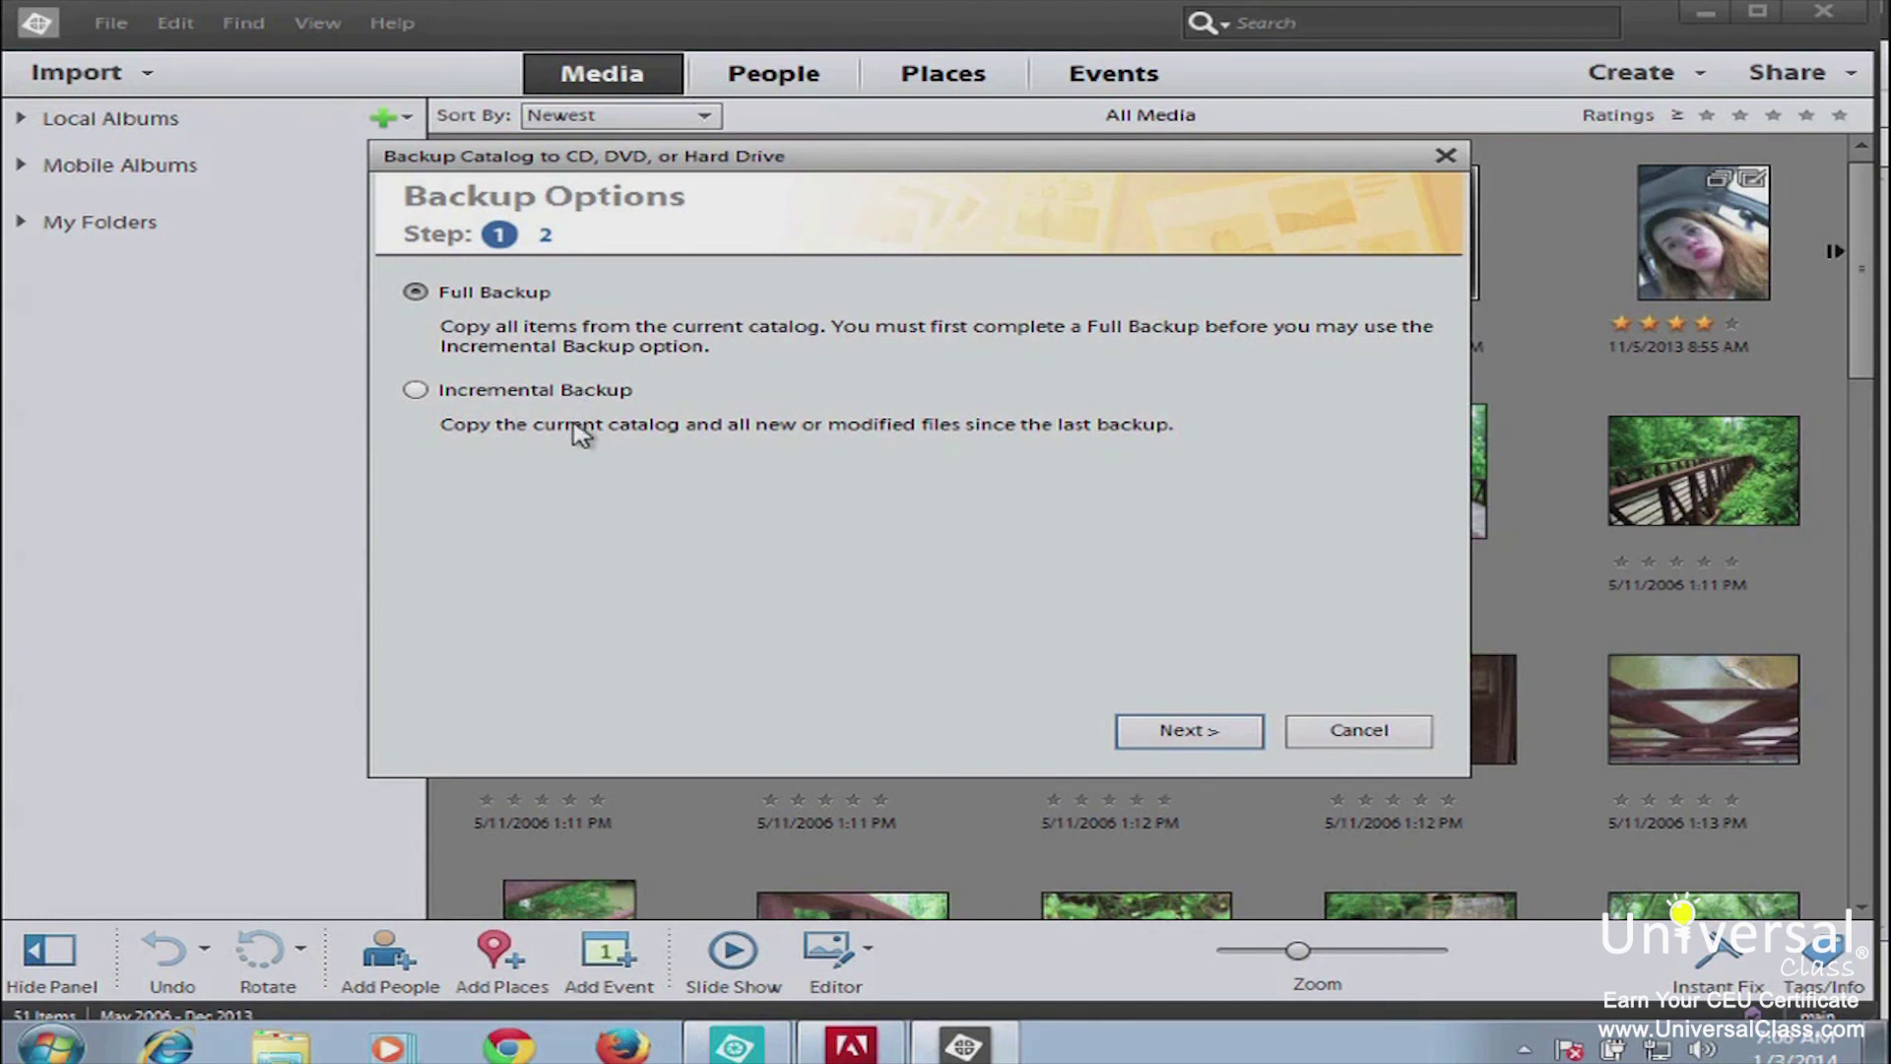
left_click(1188, 731)
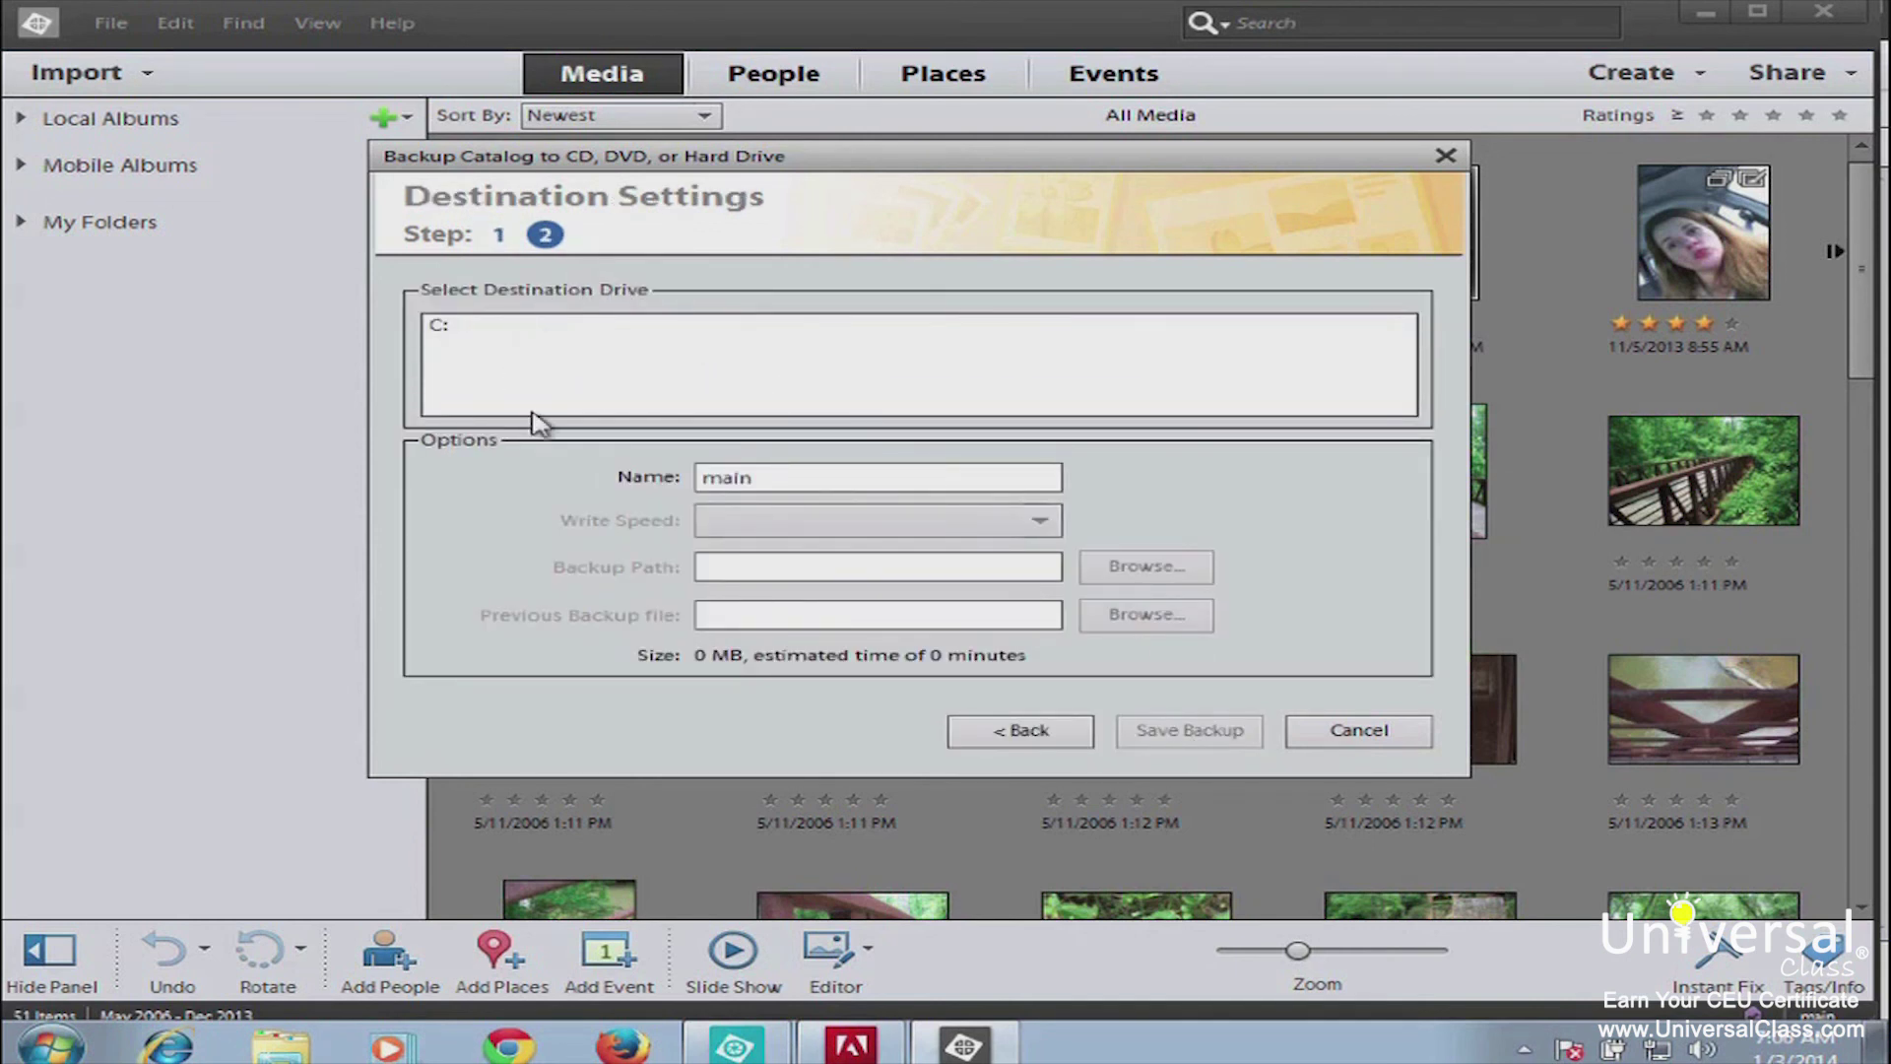
Step: Save the full backup of the main catalog to the Desktop on drive C:
left_click(463, 328)
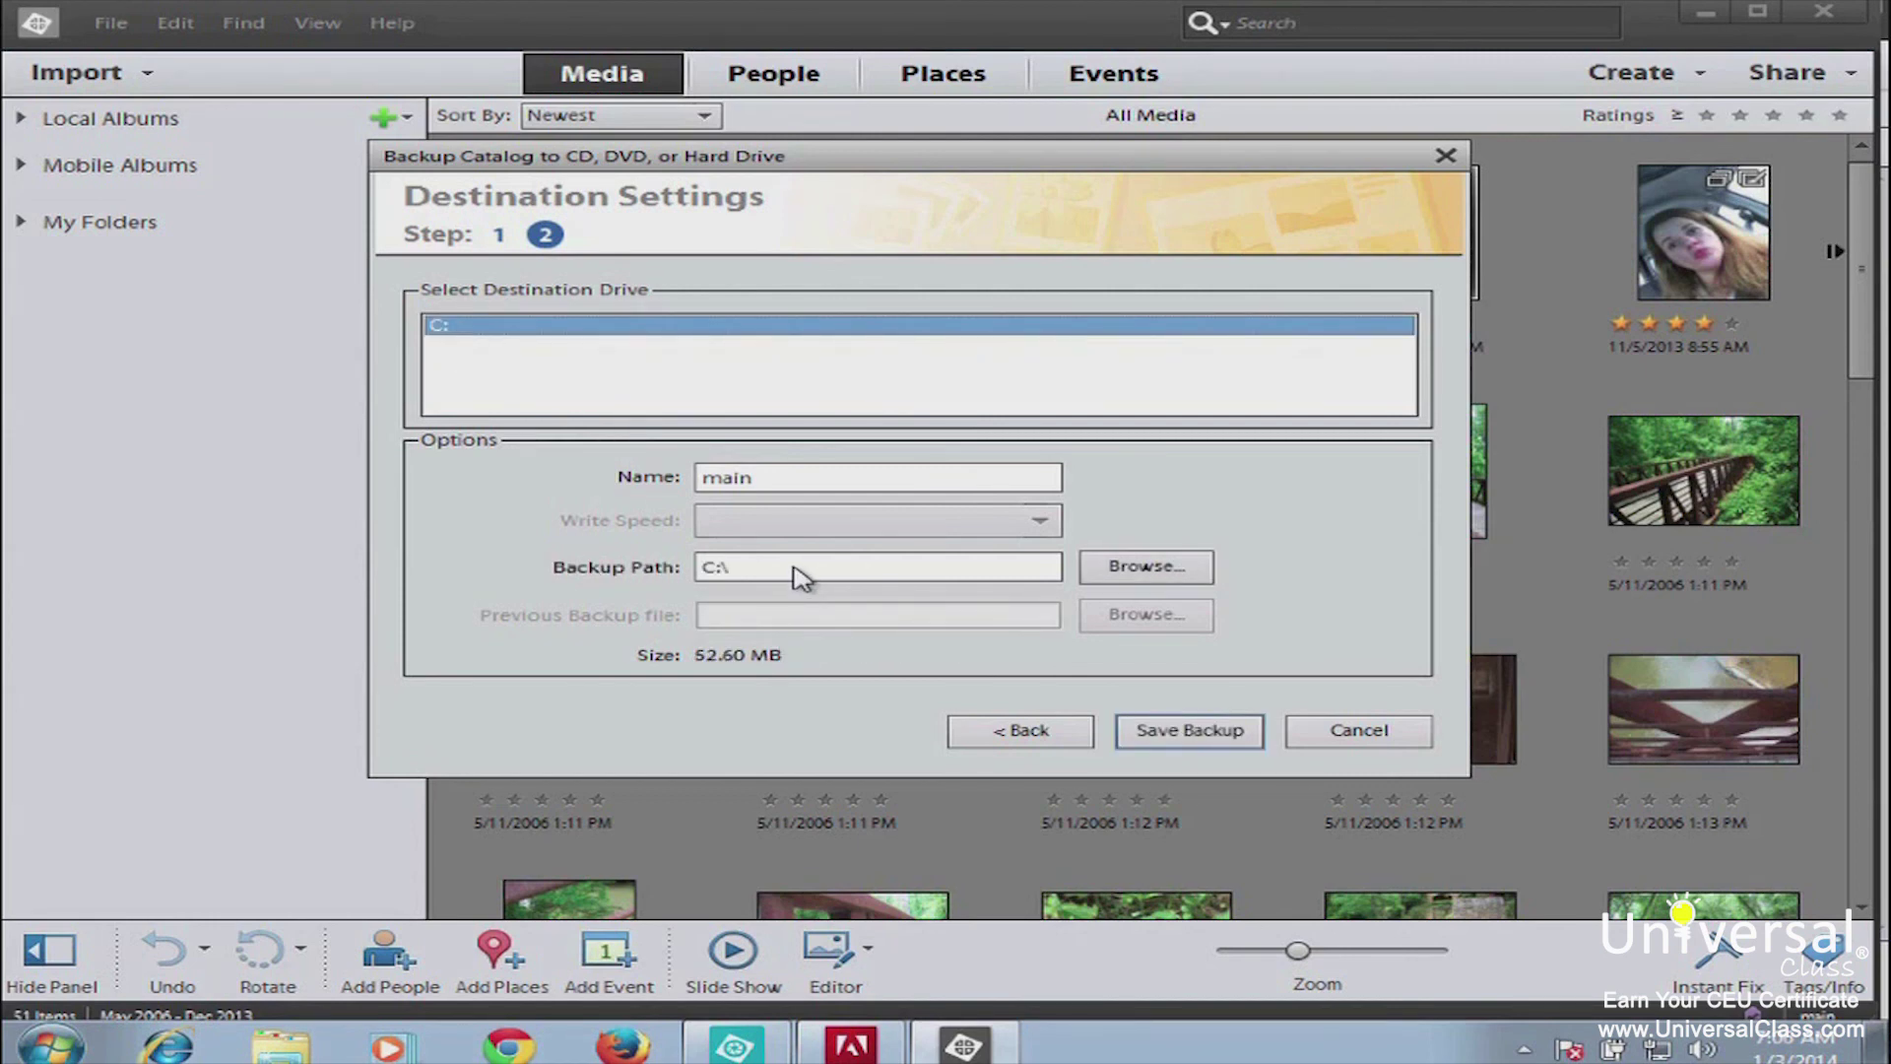
left_click(1170, 567)
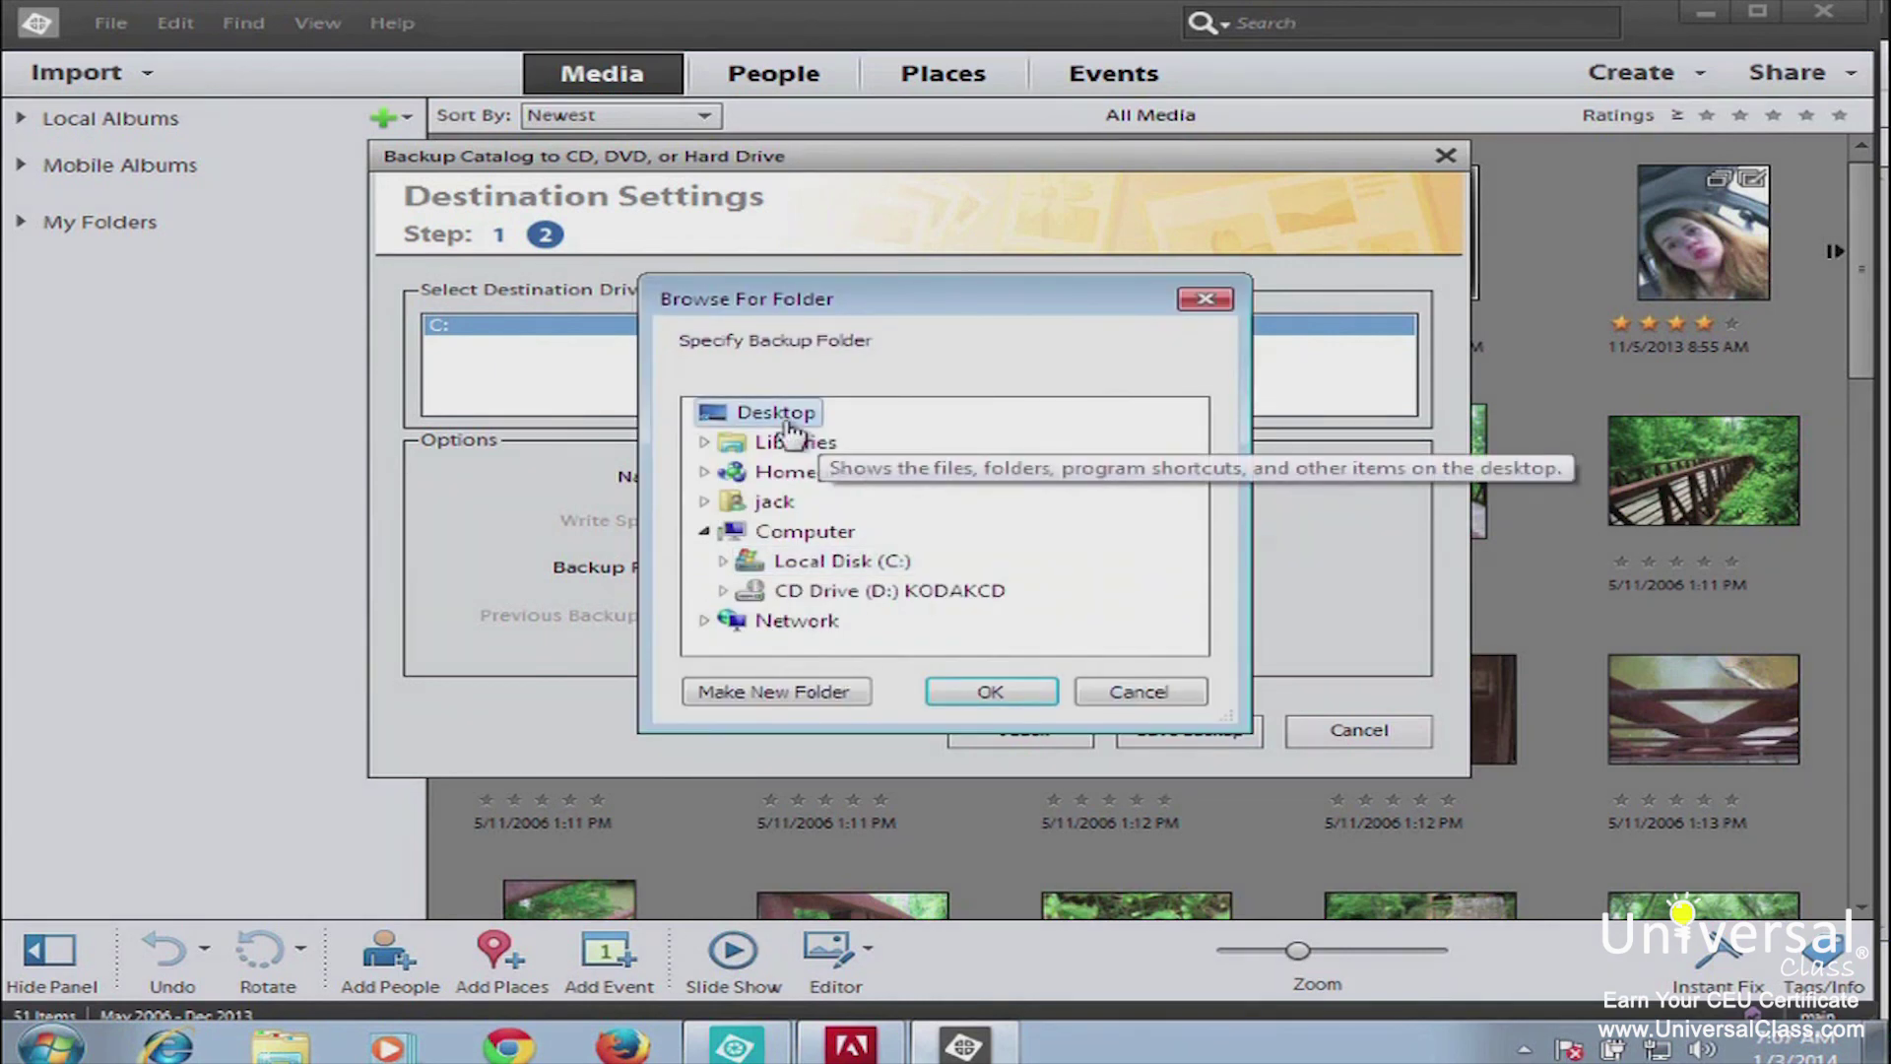
left_click(995, 692)
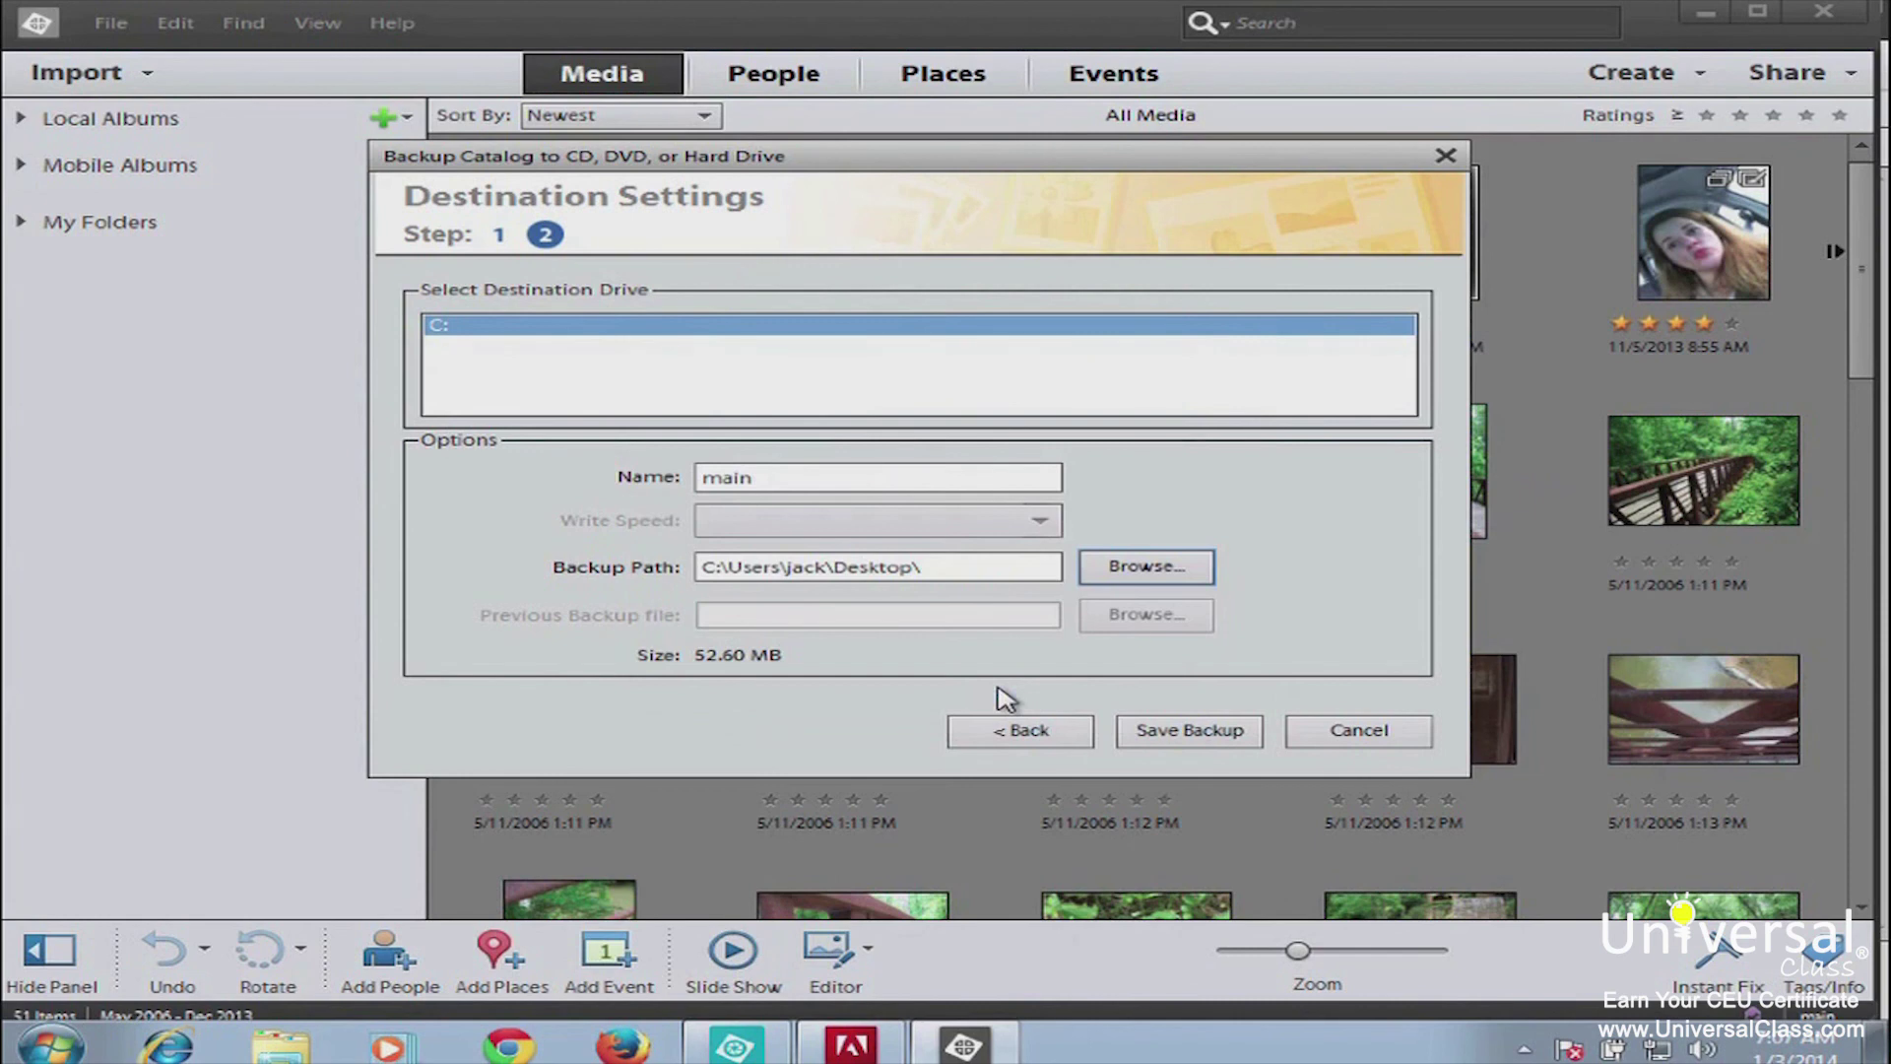
left_click(1186, 741)
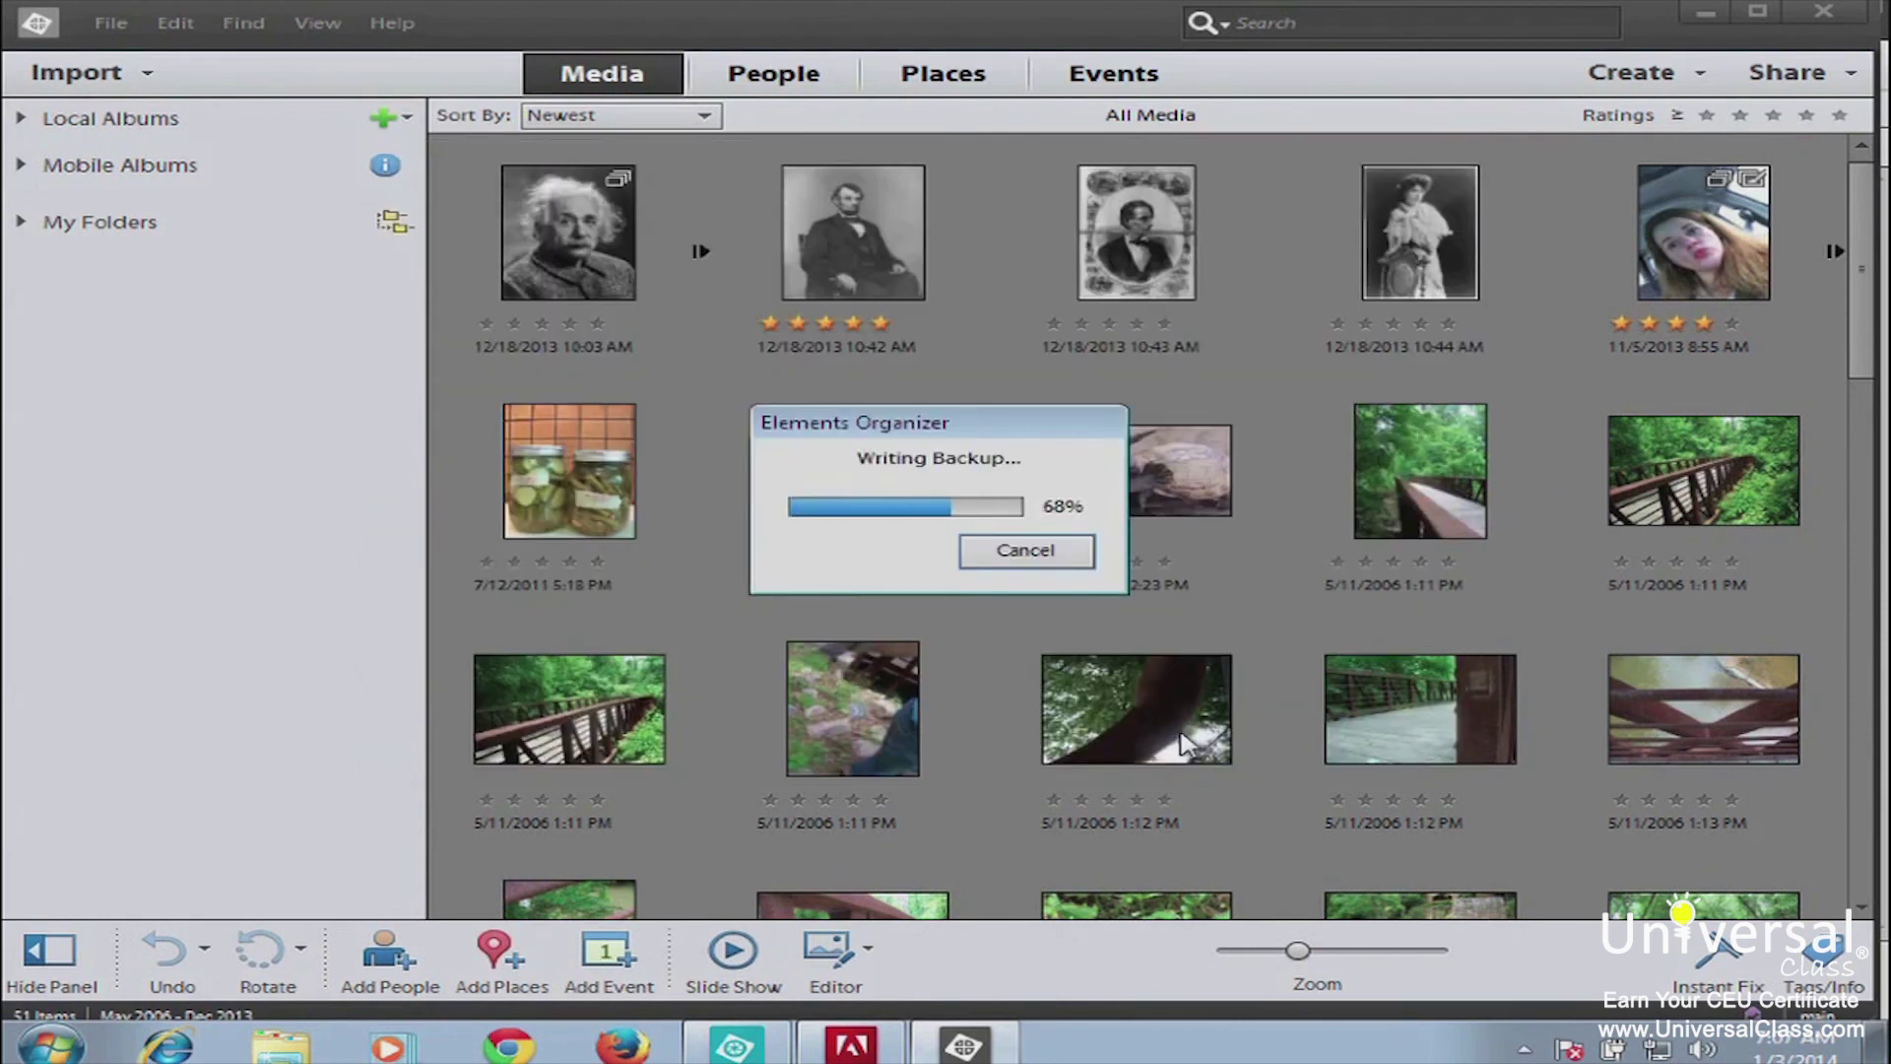